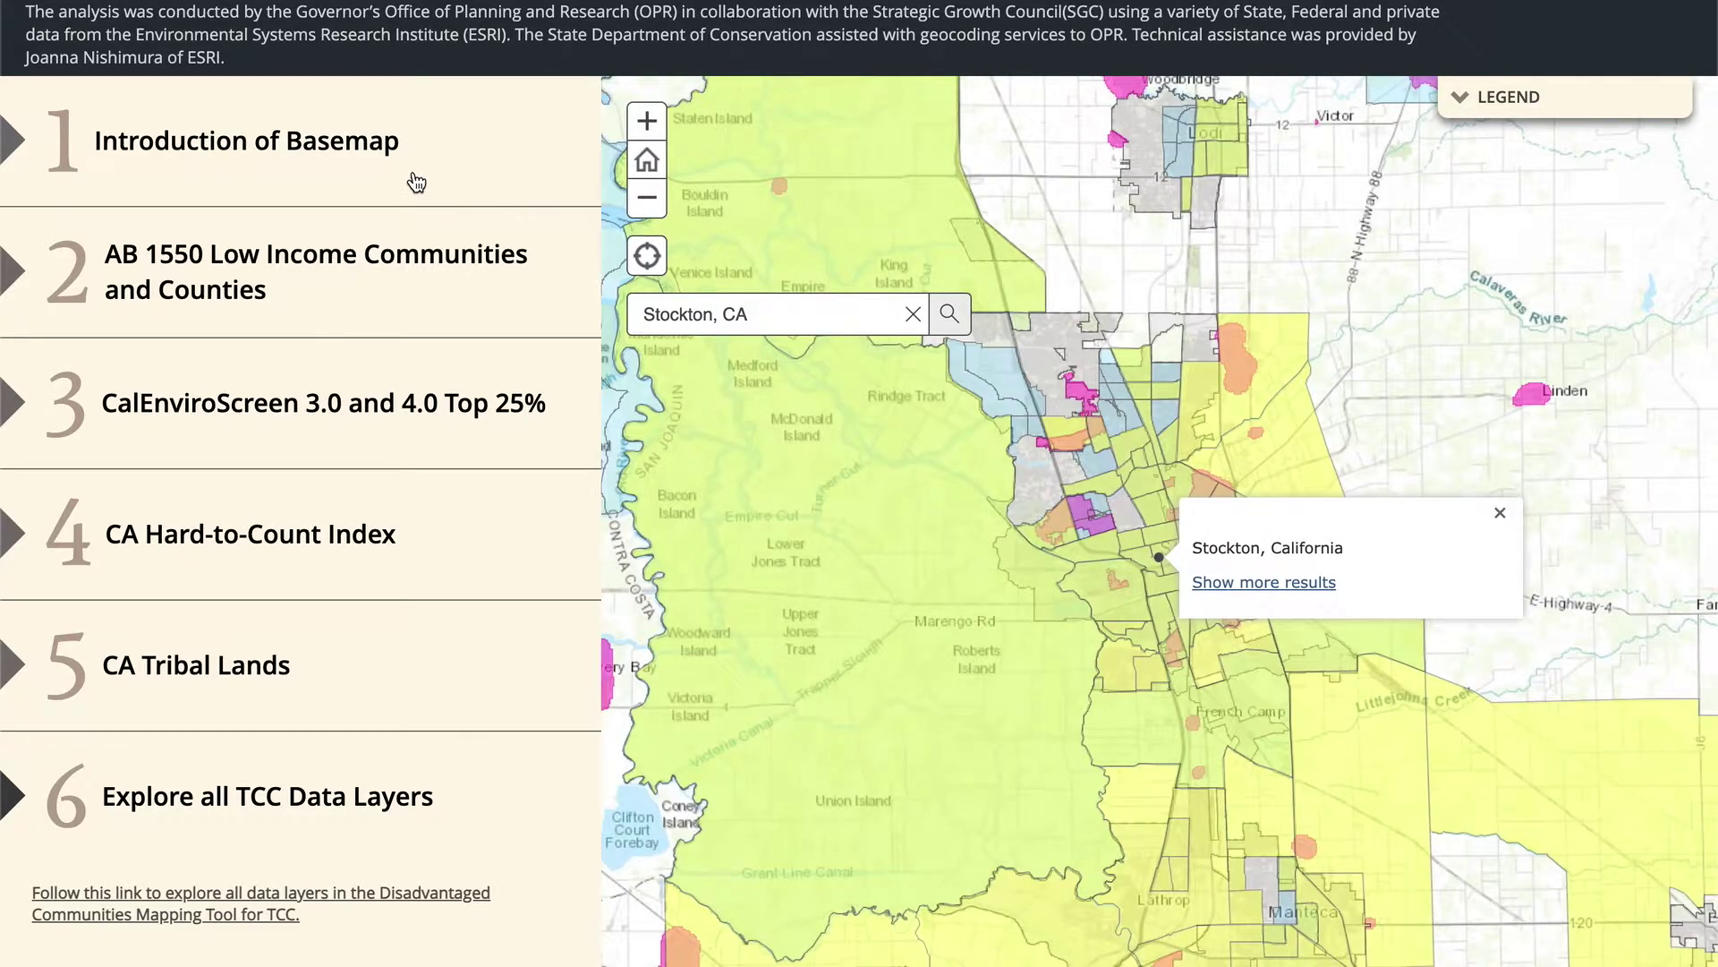
- Open the Introduction of Basemap section and read its description of the Transformative Climate Communities data layers
{"action": "left_click", "coordinate": [416, 177]}
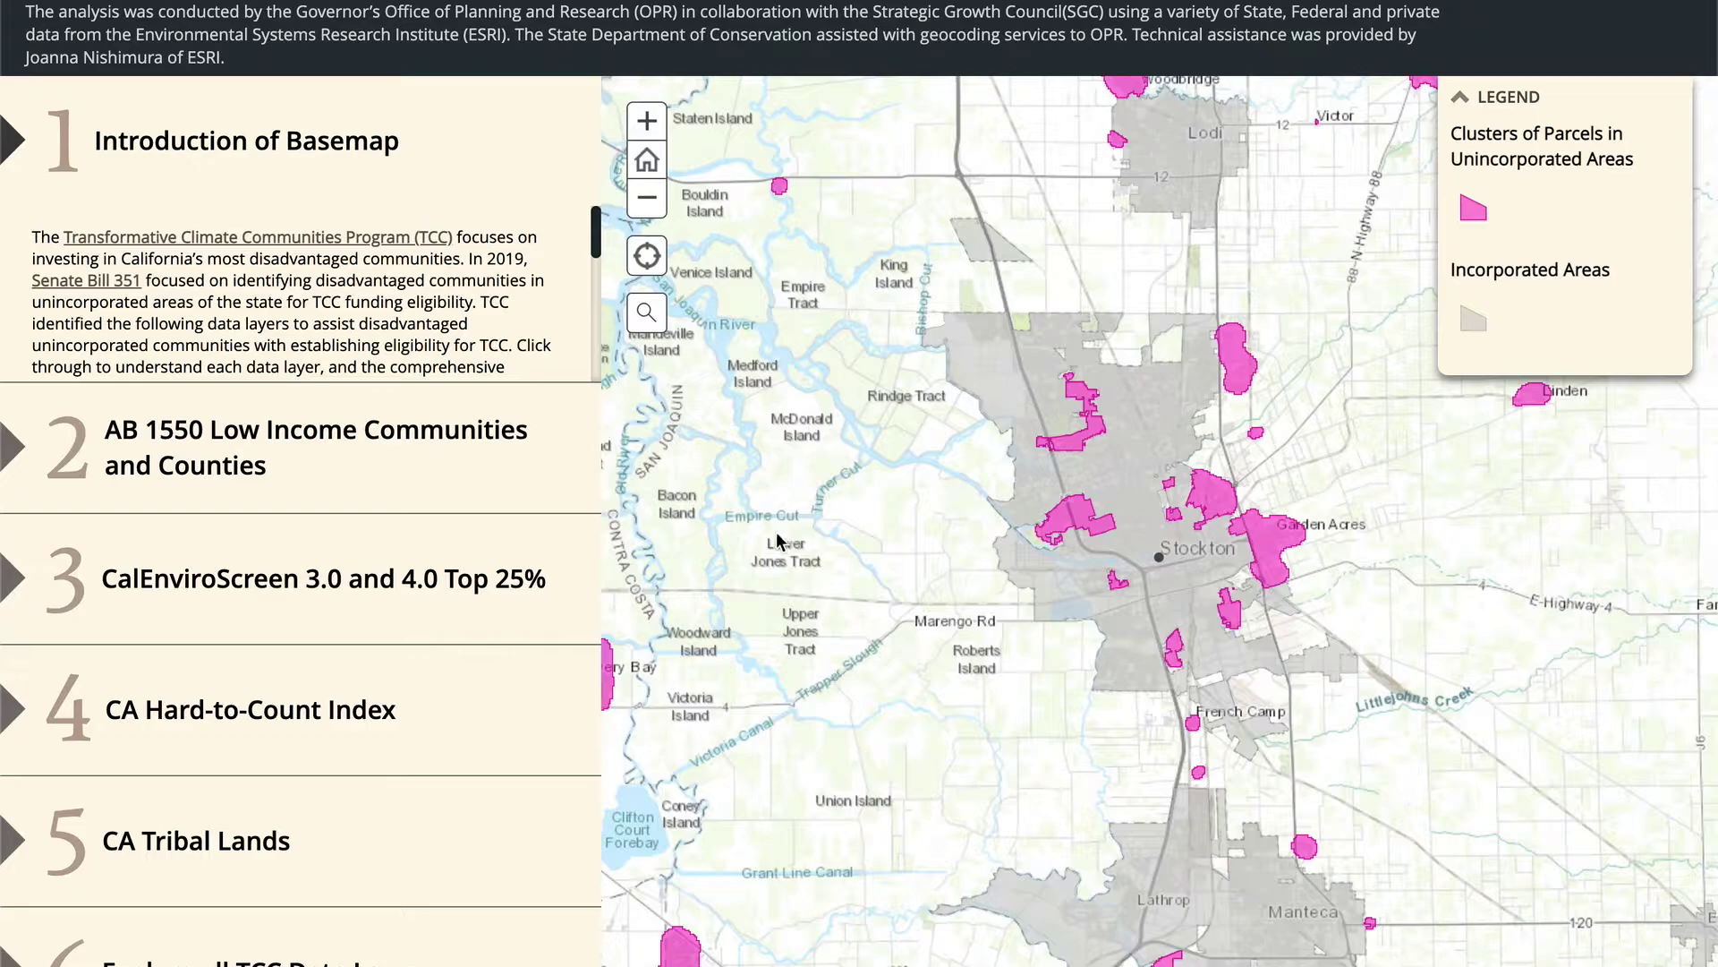
{"action": "scroll", "coordinate": [458, 298], "scroll_direction": "down", "scroll_amount": 3}
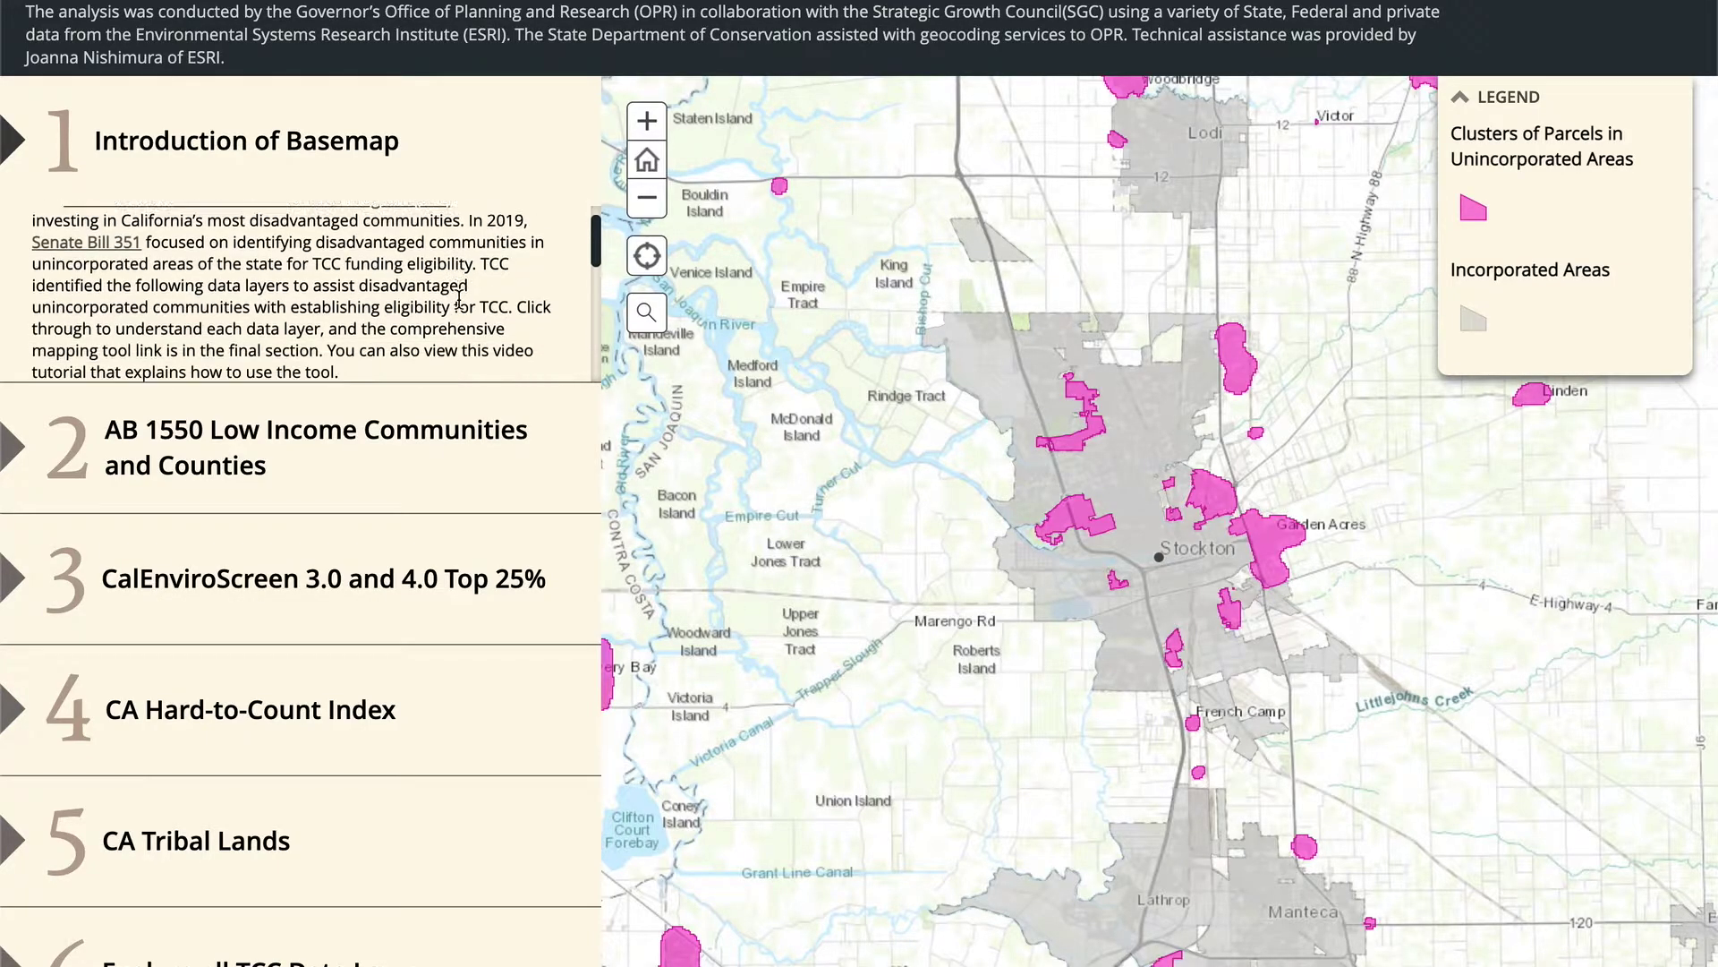
{"action": "scroll", "coordinate": [458, 298], "scroll_direction": "down", "scroll_amount": 2}
{"action": "scroll", "coordinate": [459, 298], "scroll_direction": "up", "scroll_amount": 5}
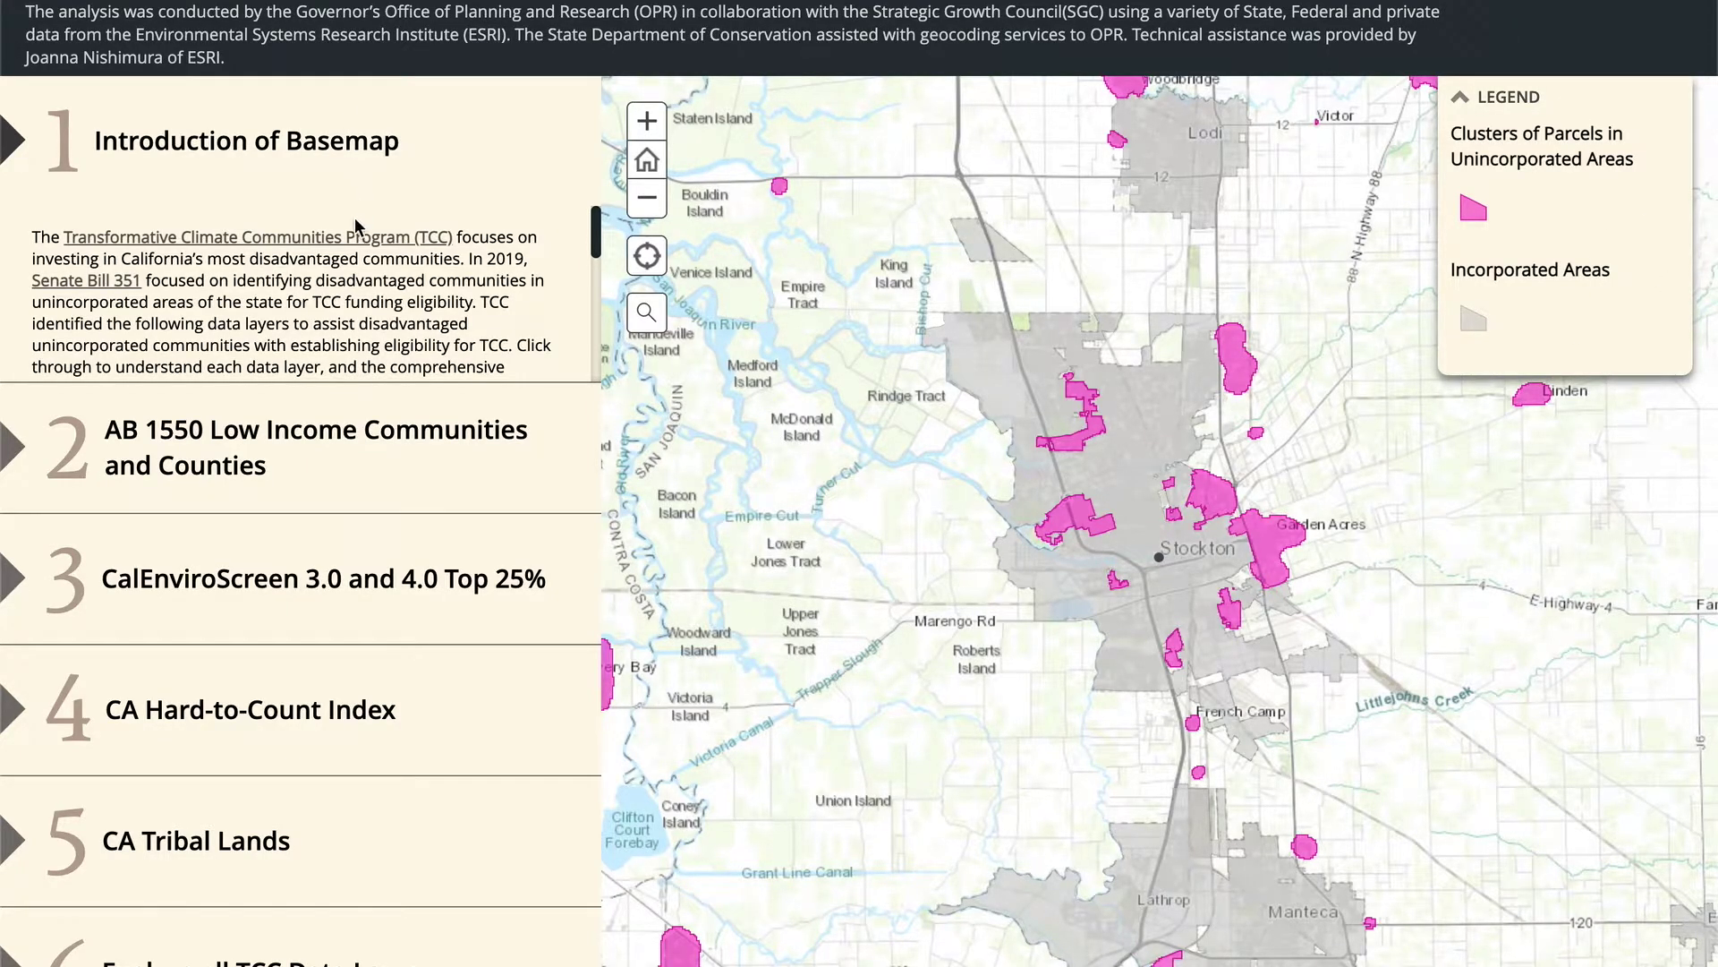
- View the AB 1550, CalEnviroScreen 3.0 and 4.0 Top 25%, CA Hard-to-Count Index and CA Tribal Lands sections one after another
{"action": "left_click", "coordinate": [335, 457]}
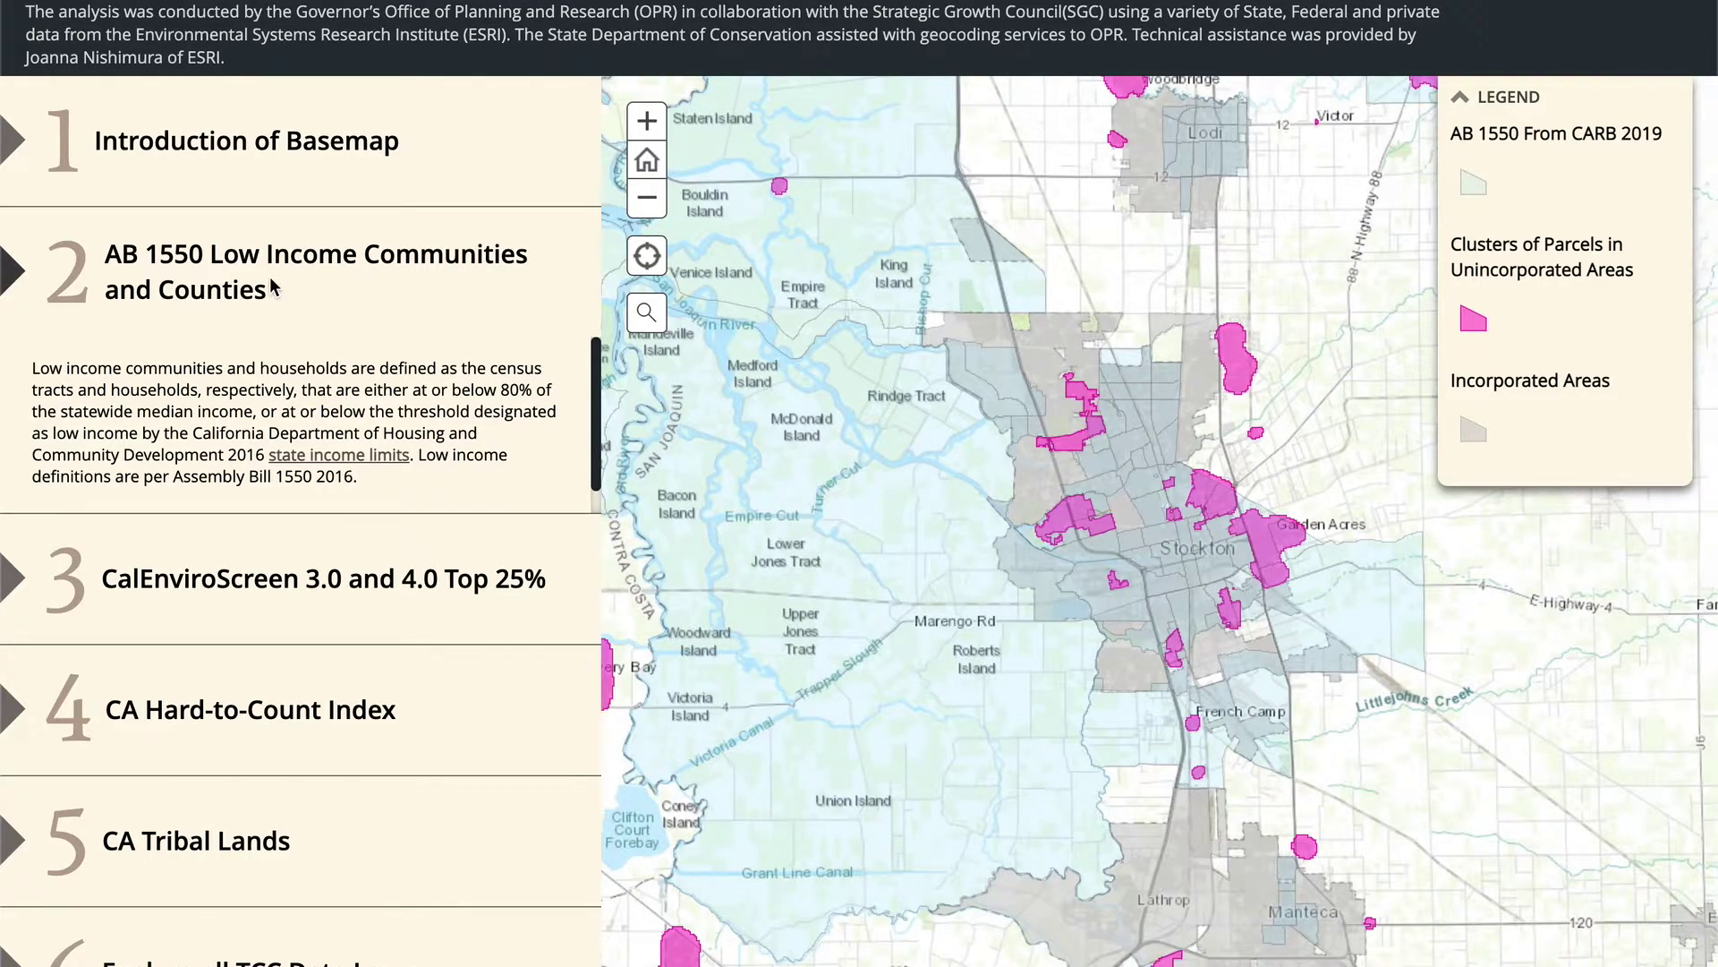
{"action": "left_click", "coordinate": [304, 584]}
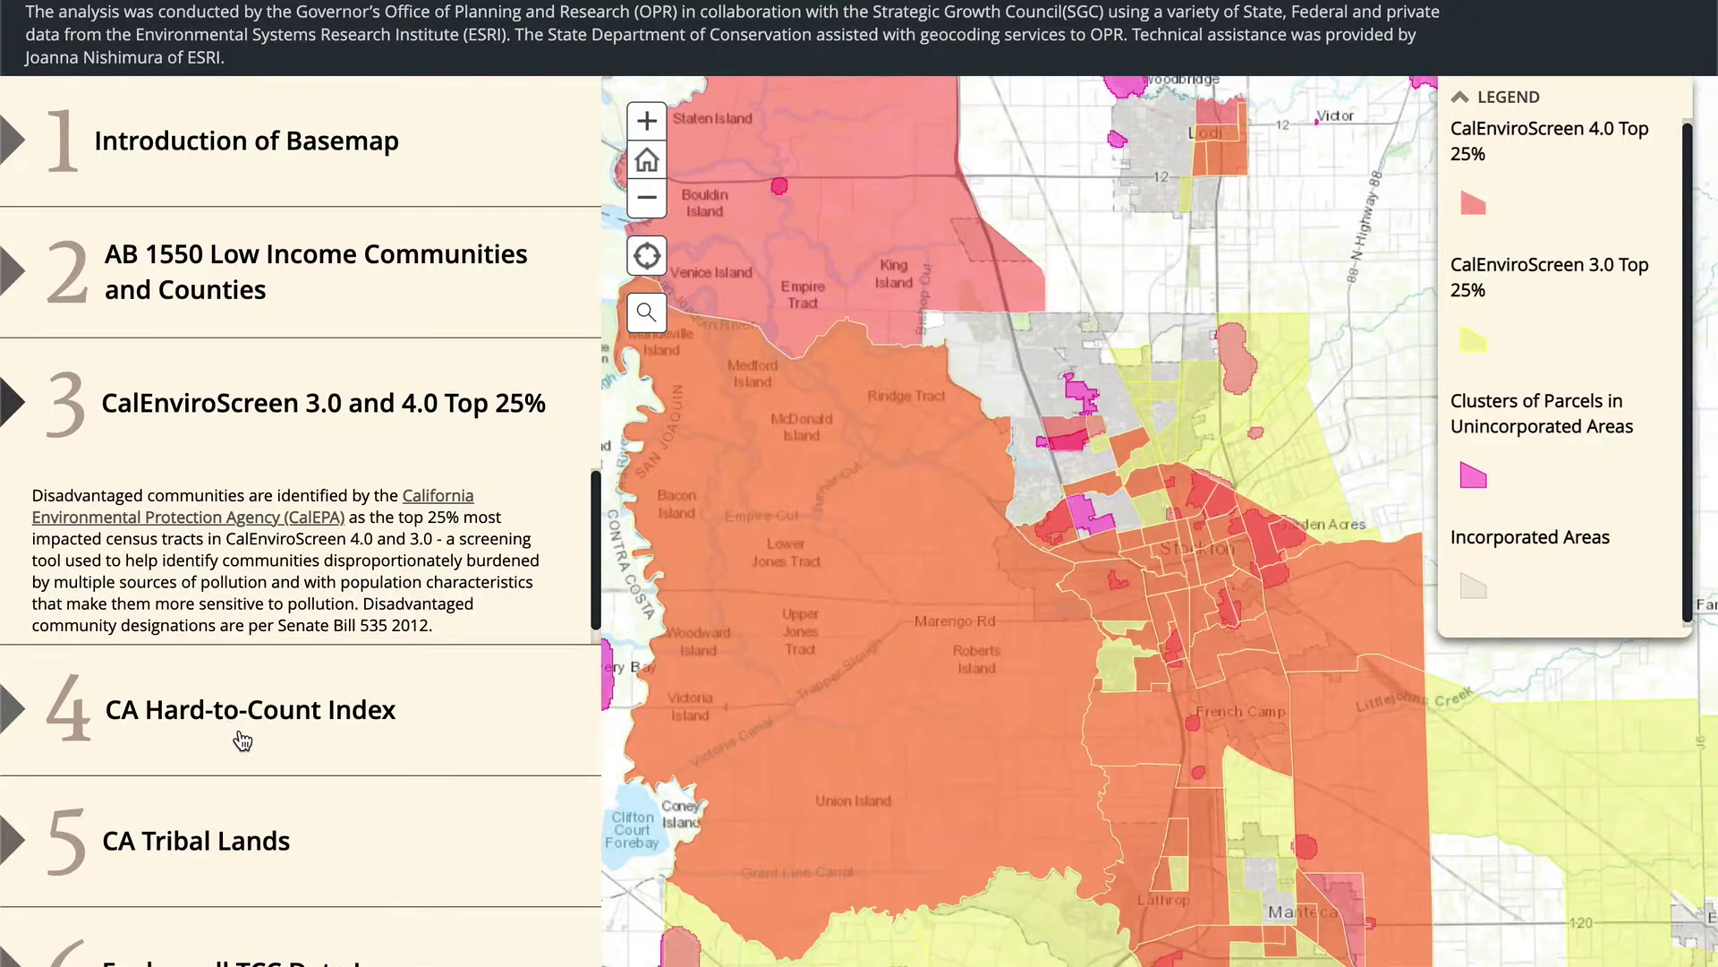
{"action": "left_click", "coordinate": [277, 739]}
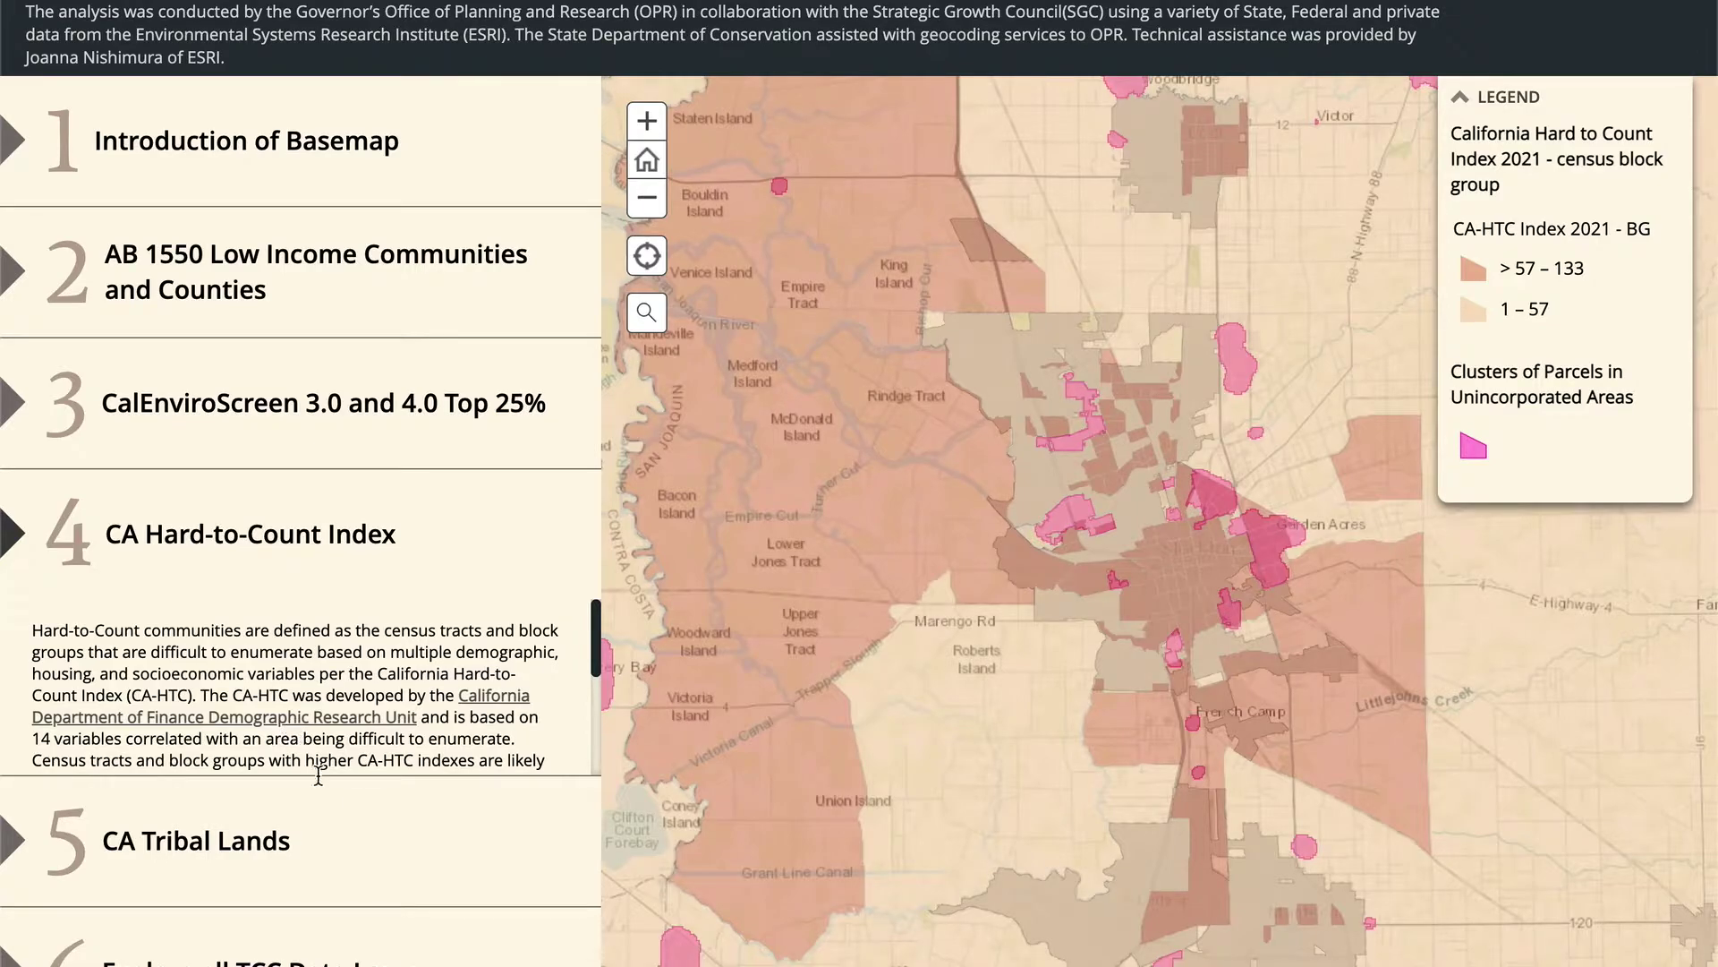
{"action": "left_click", "coordinate": [337, 841]}
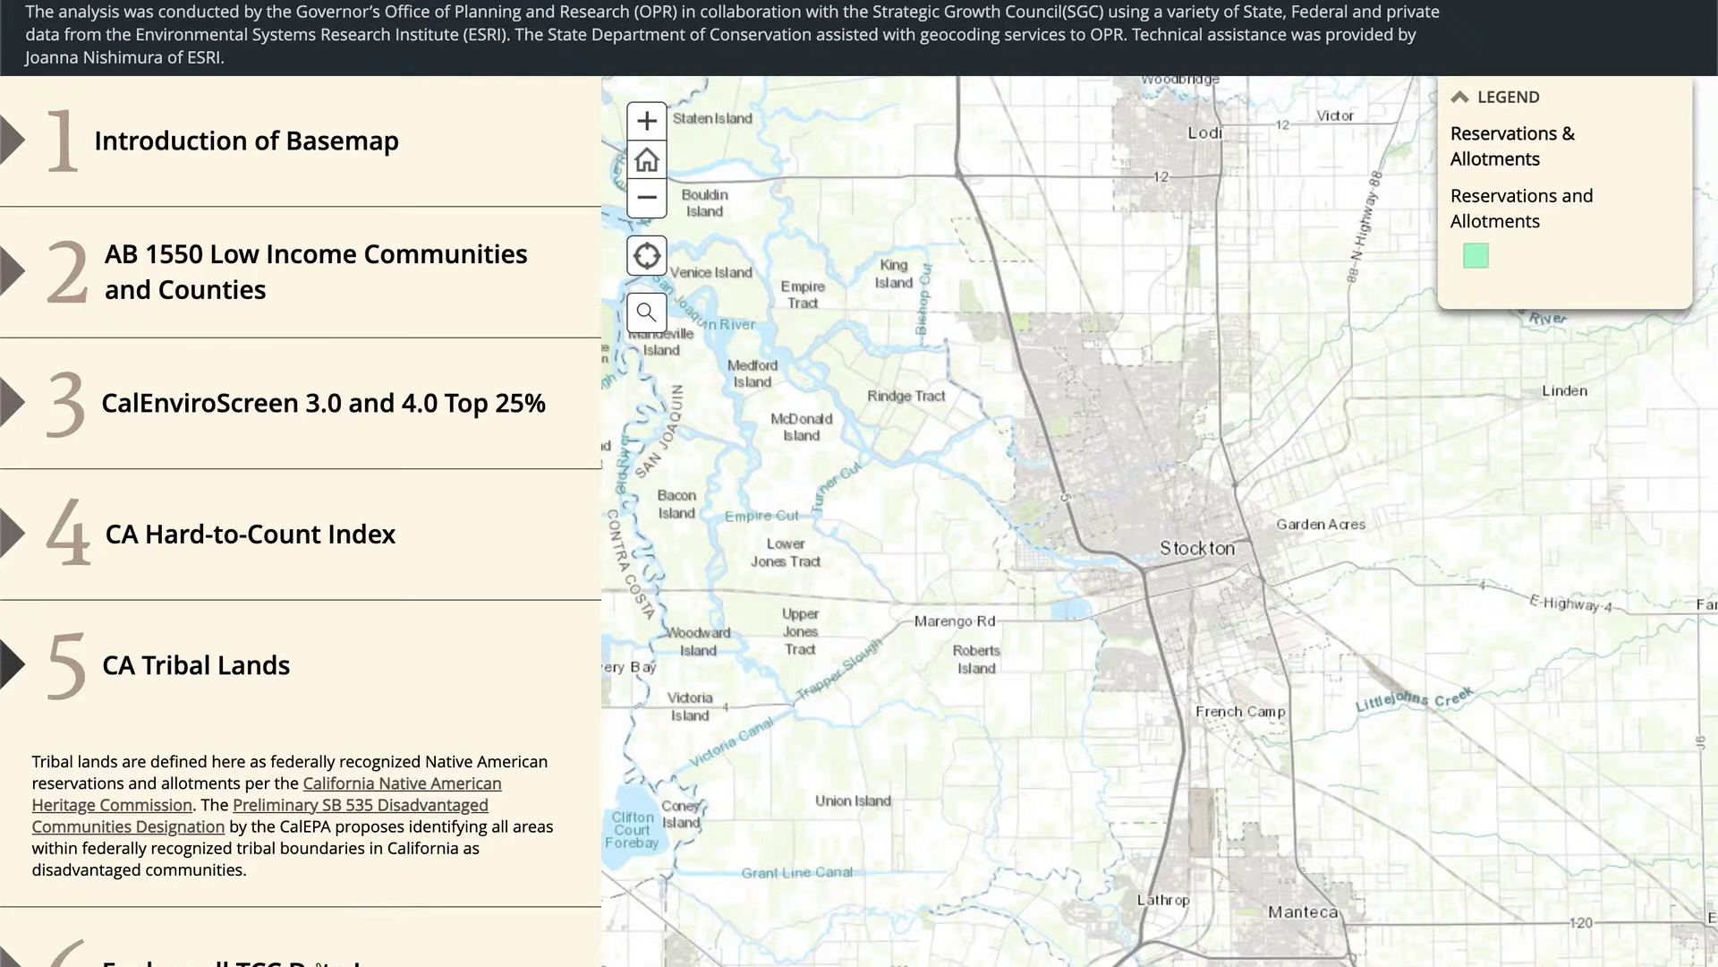
- Open the Disadvantaged Communities Mapping Tool from the Explore all TCC Data Layers section and dismiss its splash screen
{"action": "left_click", "coordinate": [317, 950]}
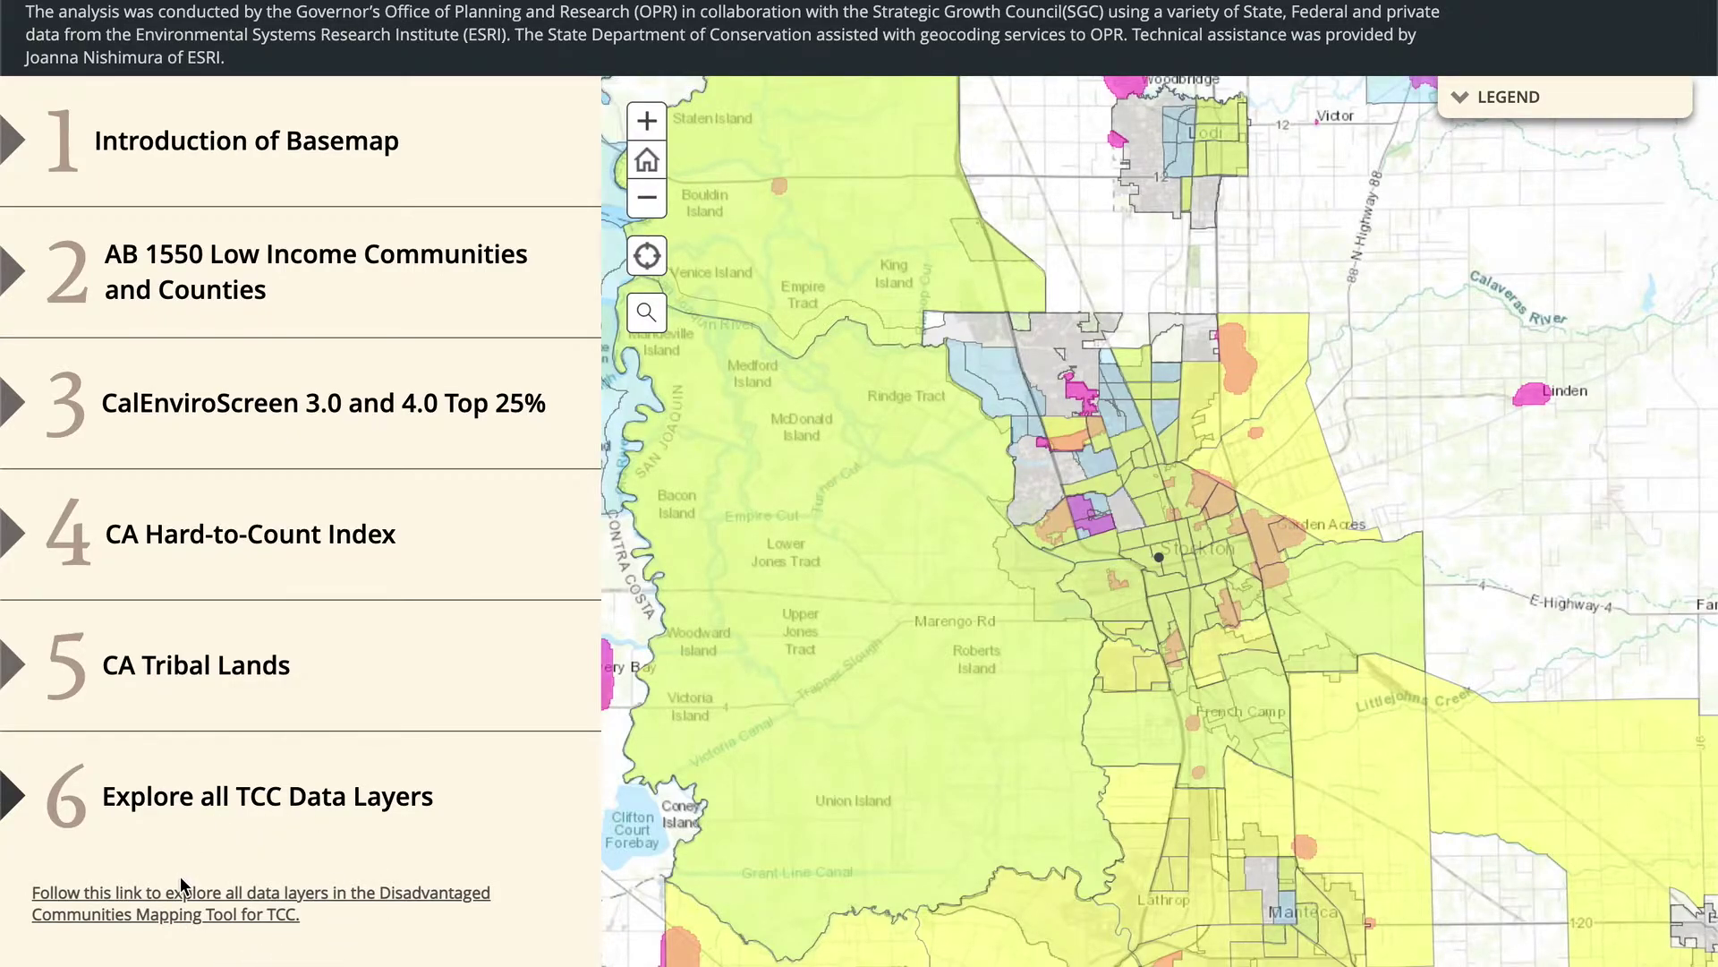
{"action": "left_click", "coordinate": [223, 916]}
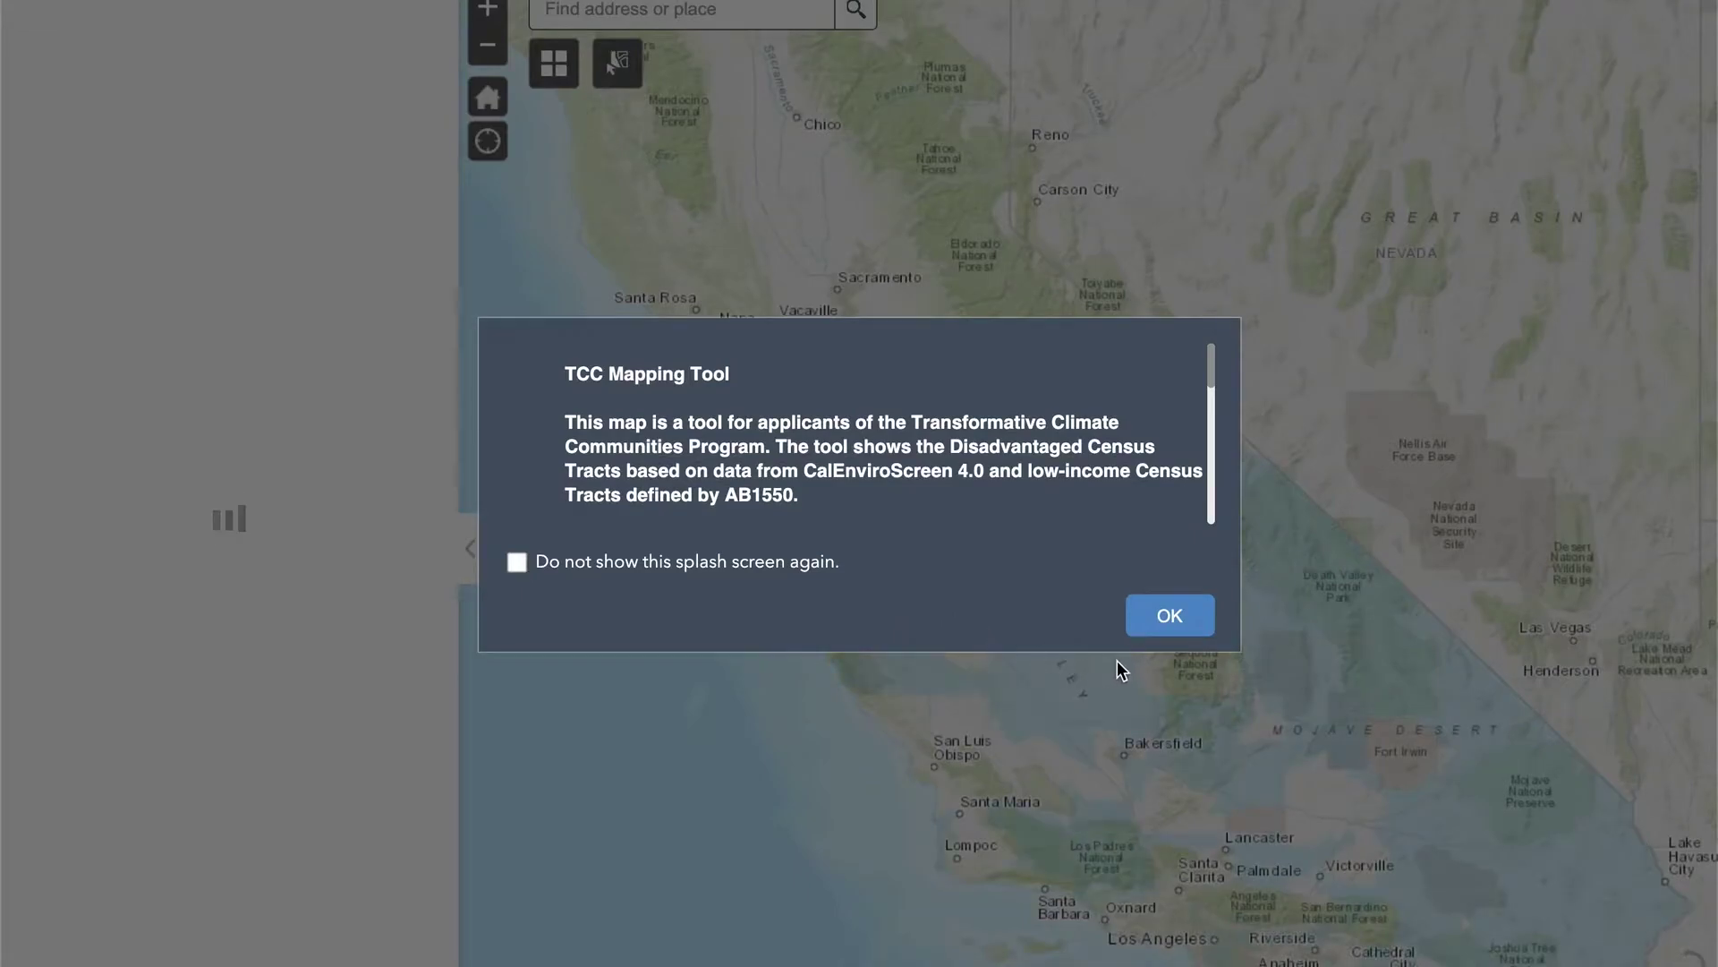
{"action": "left_click", "coordinate": [1169, 616]}
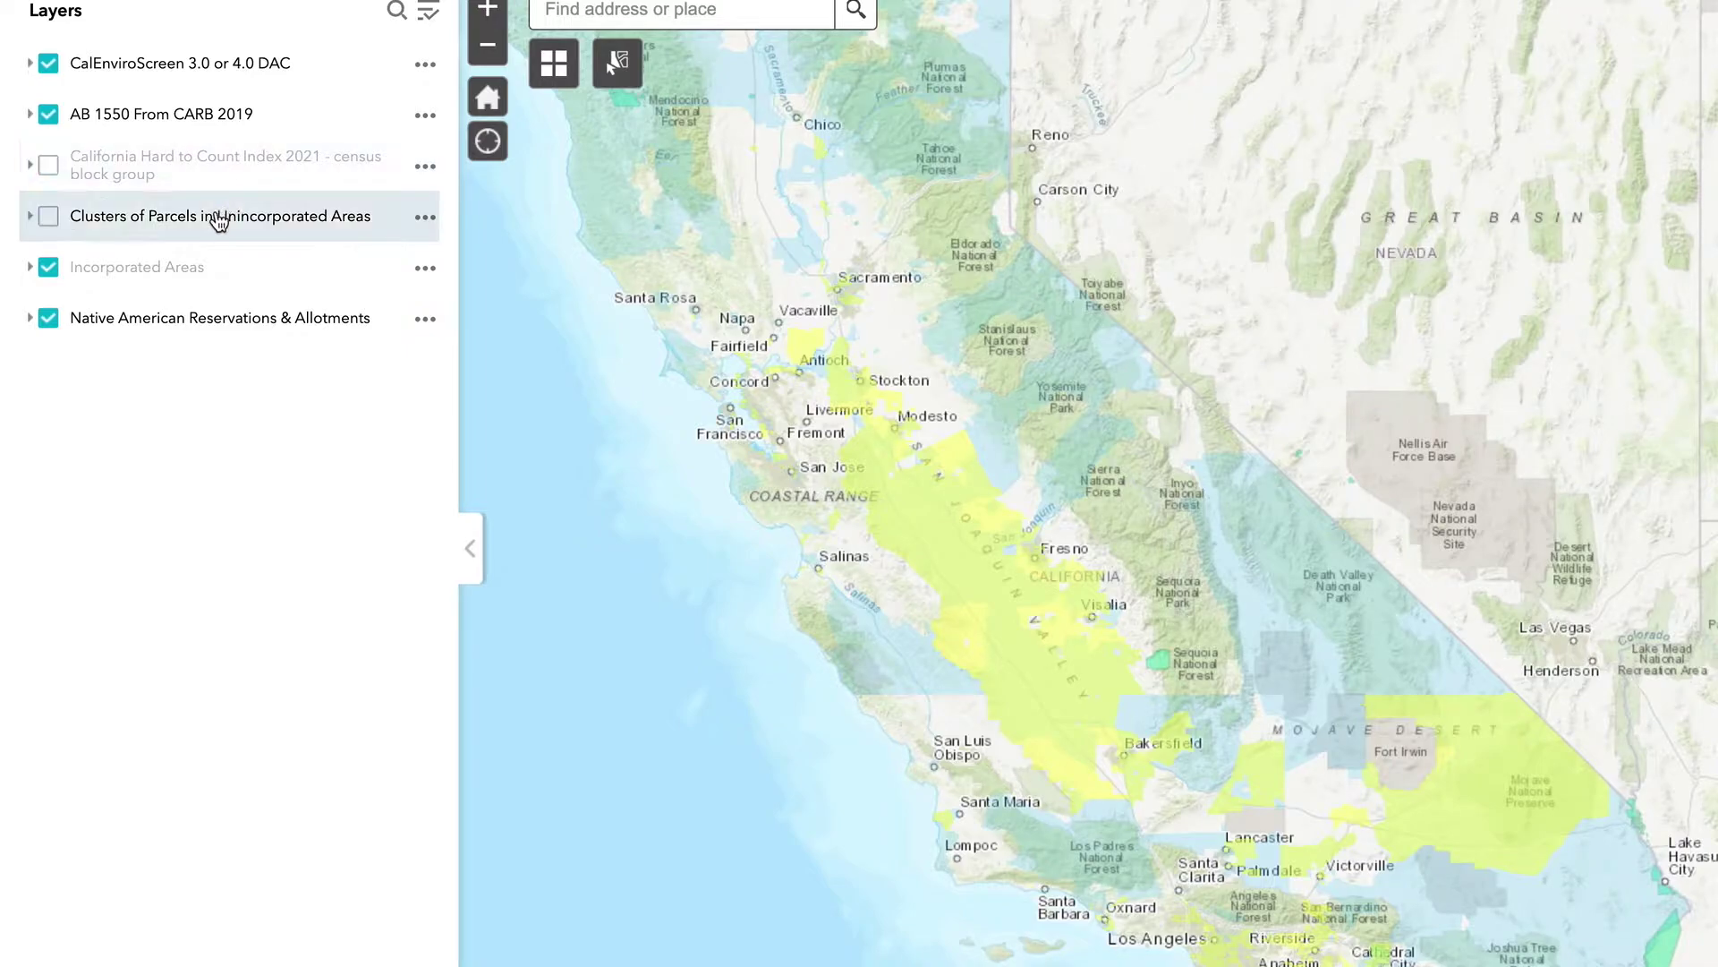
- Locate Stockton, CA on the map, close the search result and zoom in on the area northwest of the city's center
{"action": "left_click", "coordinate": [50, 214]}
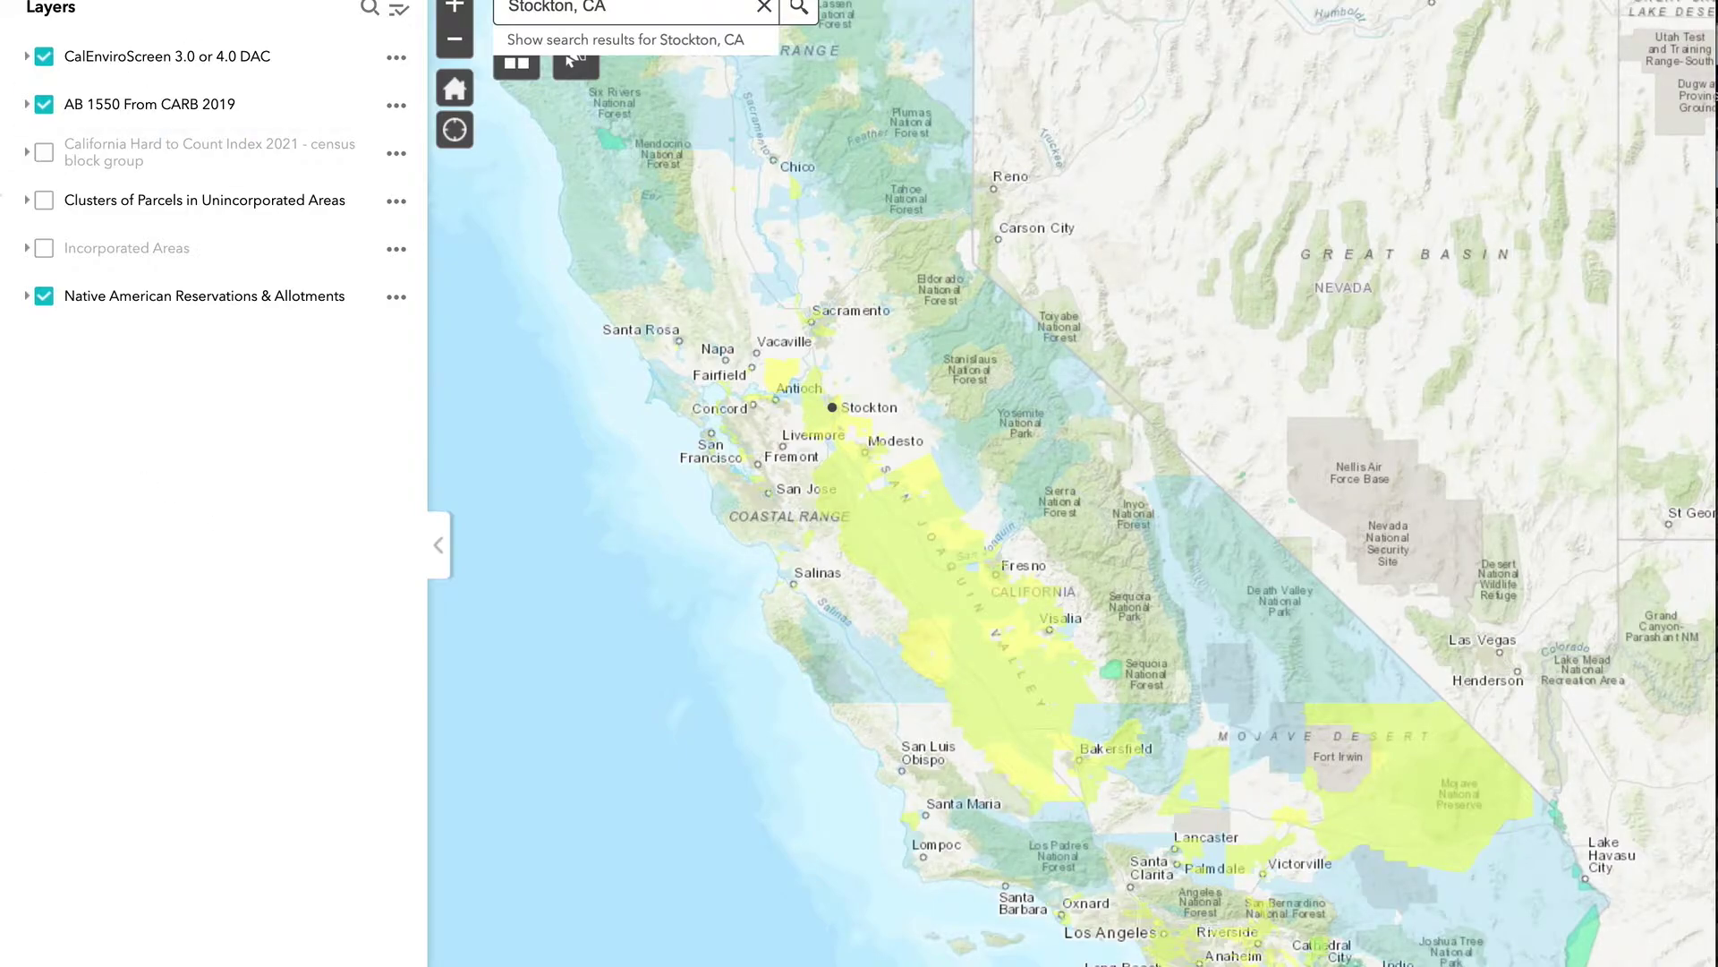
{"action": "left_click", "coordinate": [798, 11]}
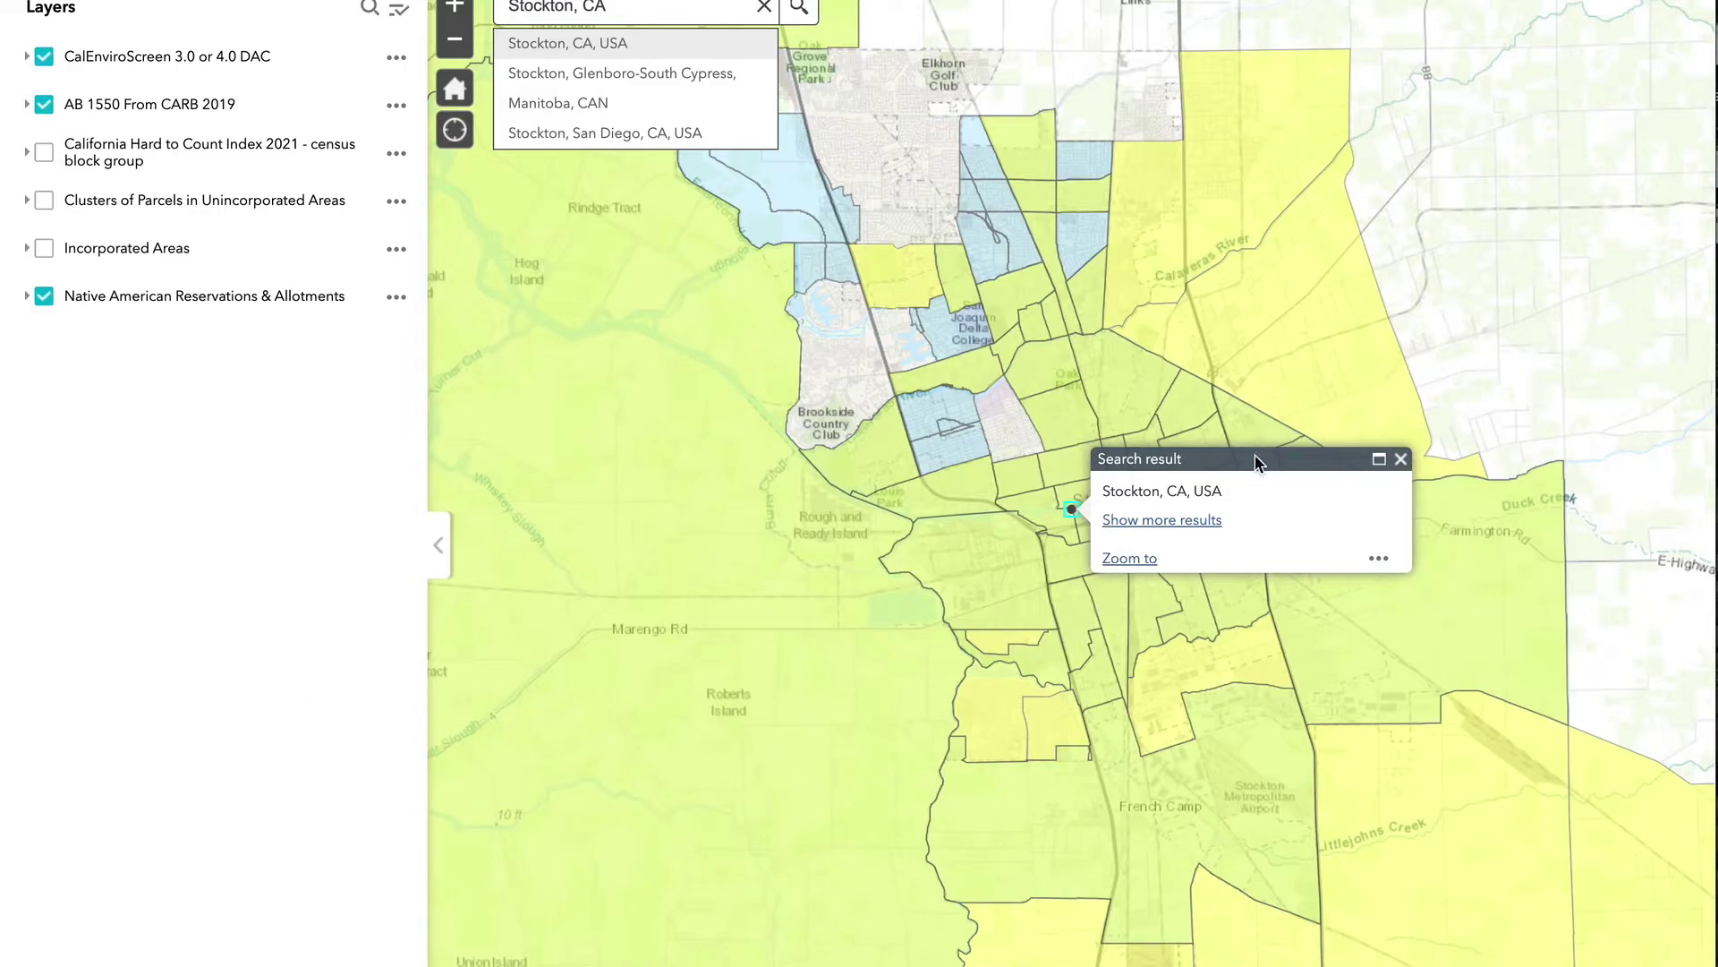
{"action": "left_click", "coordinate": [1401, 458]}
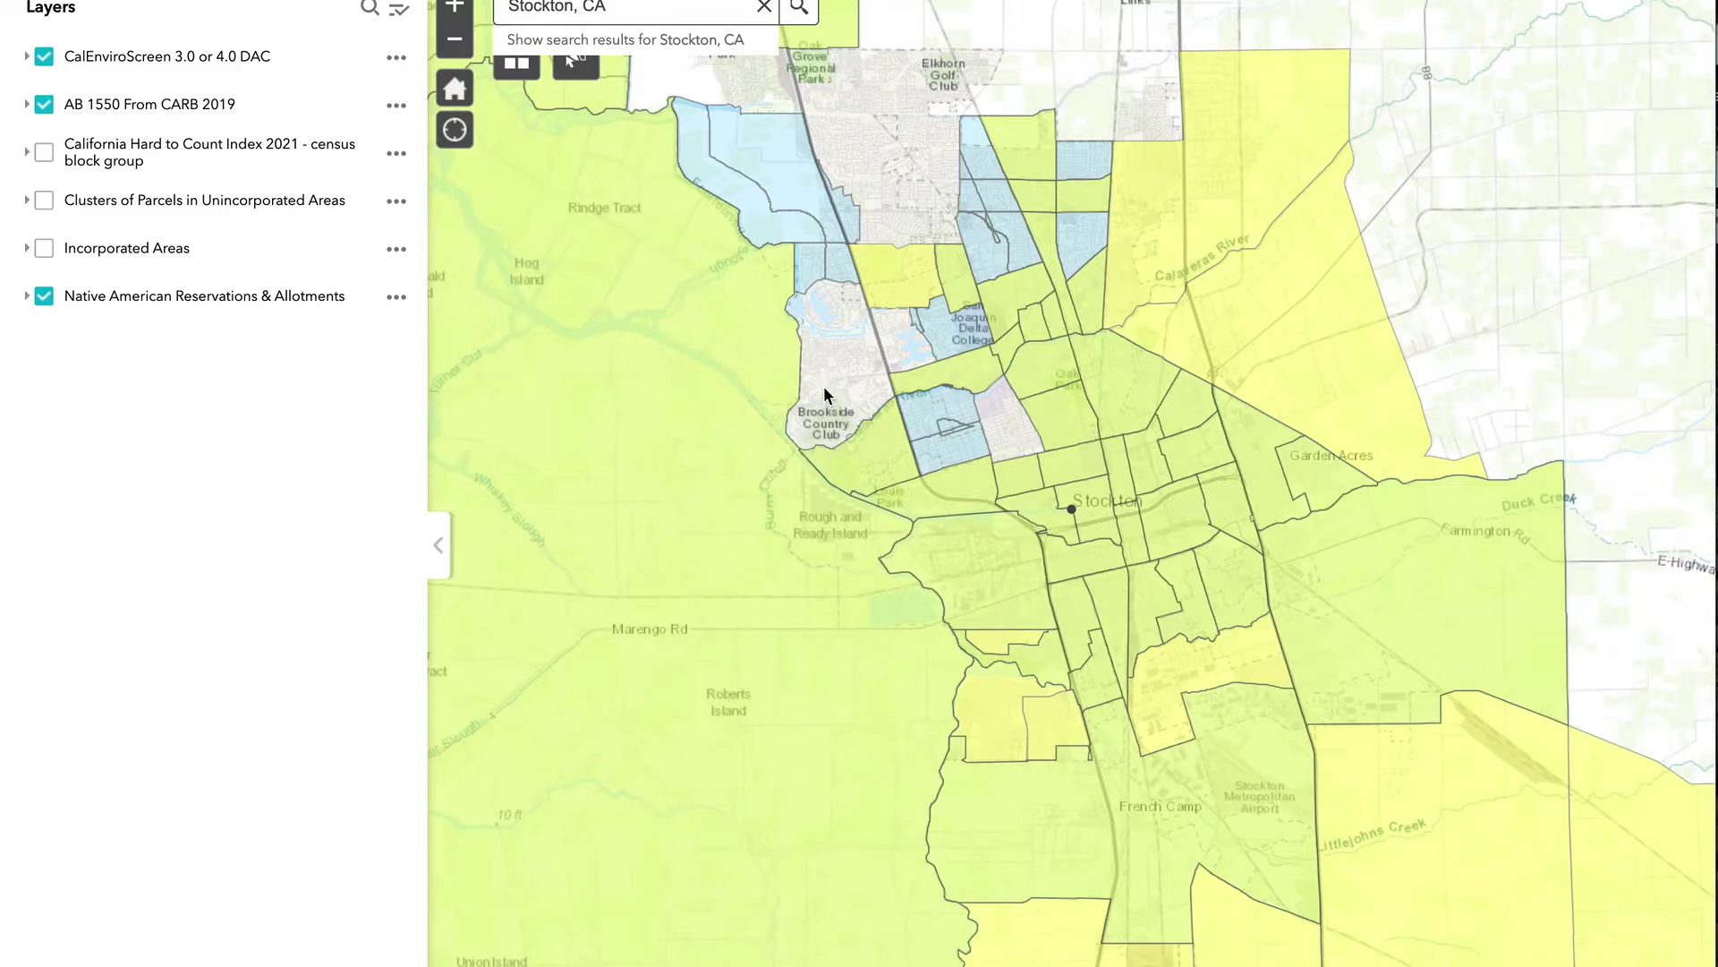
{"action": "left_click_drag", "start_coordinate": [812, 375], "coordinate": [1049, 512]}
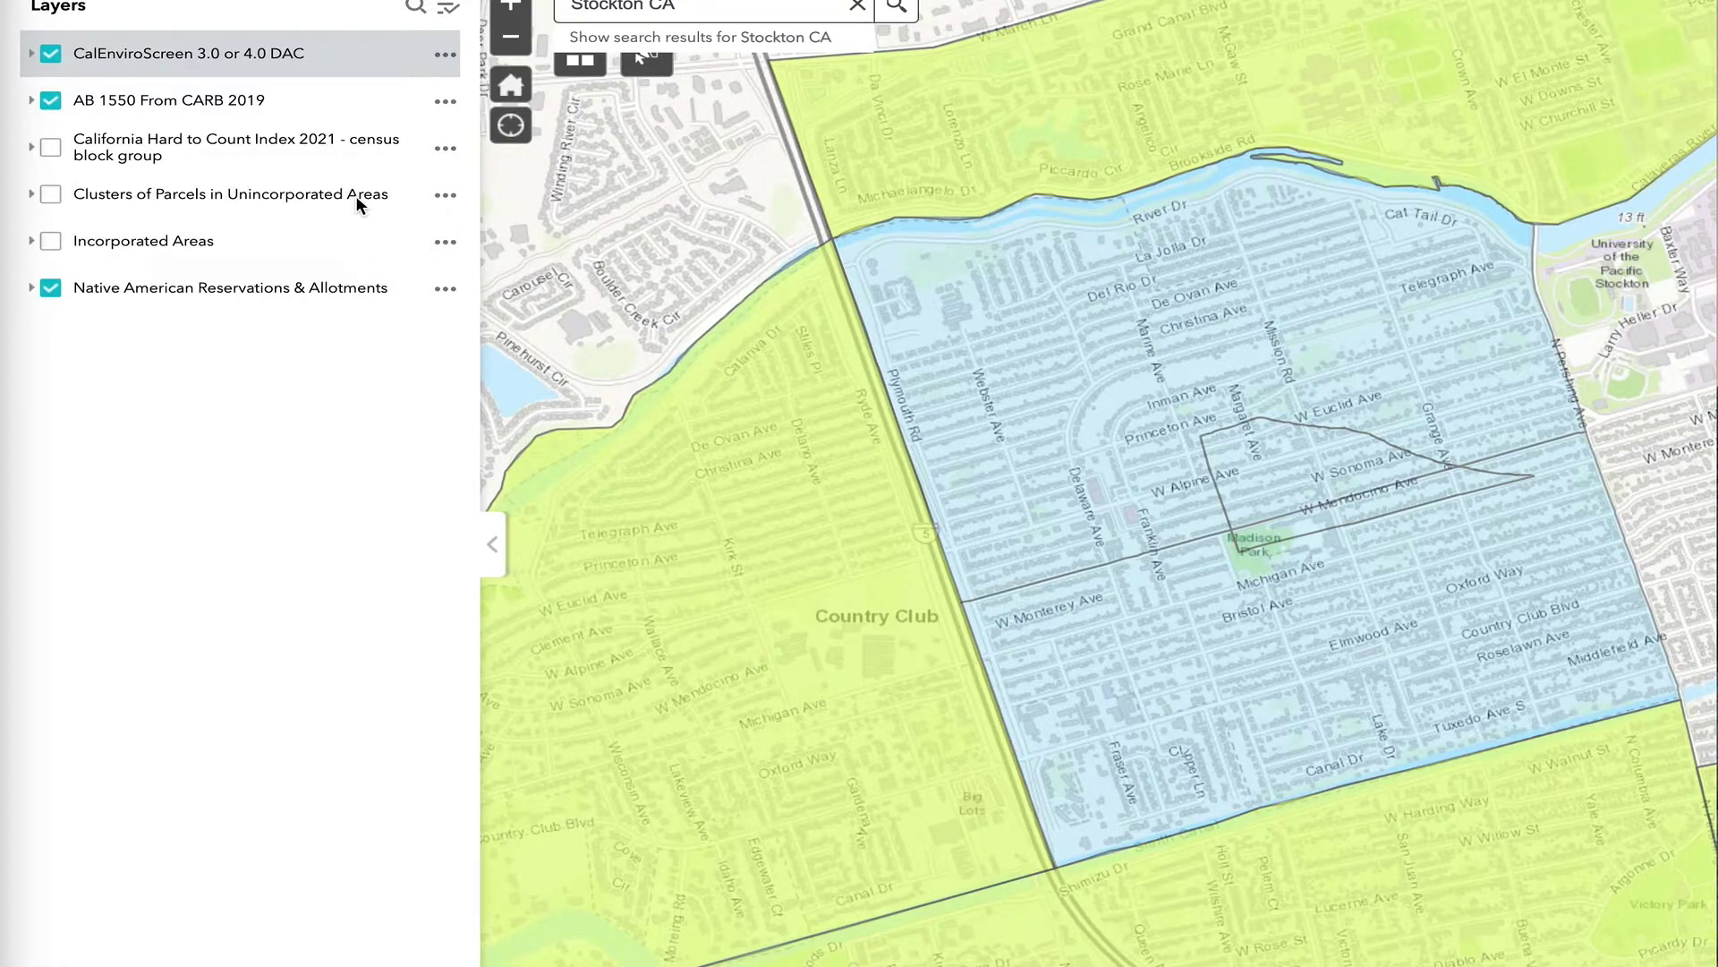
- Return to the default map extent, replace the Stockton search with Morongo Reservation, CA, and close the result pop-up
{"action": "left_click", "coordinate": [510, 87]}
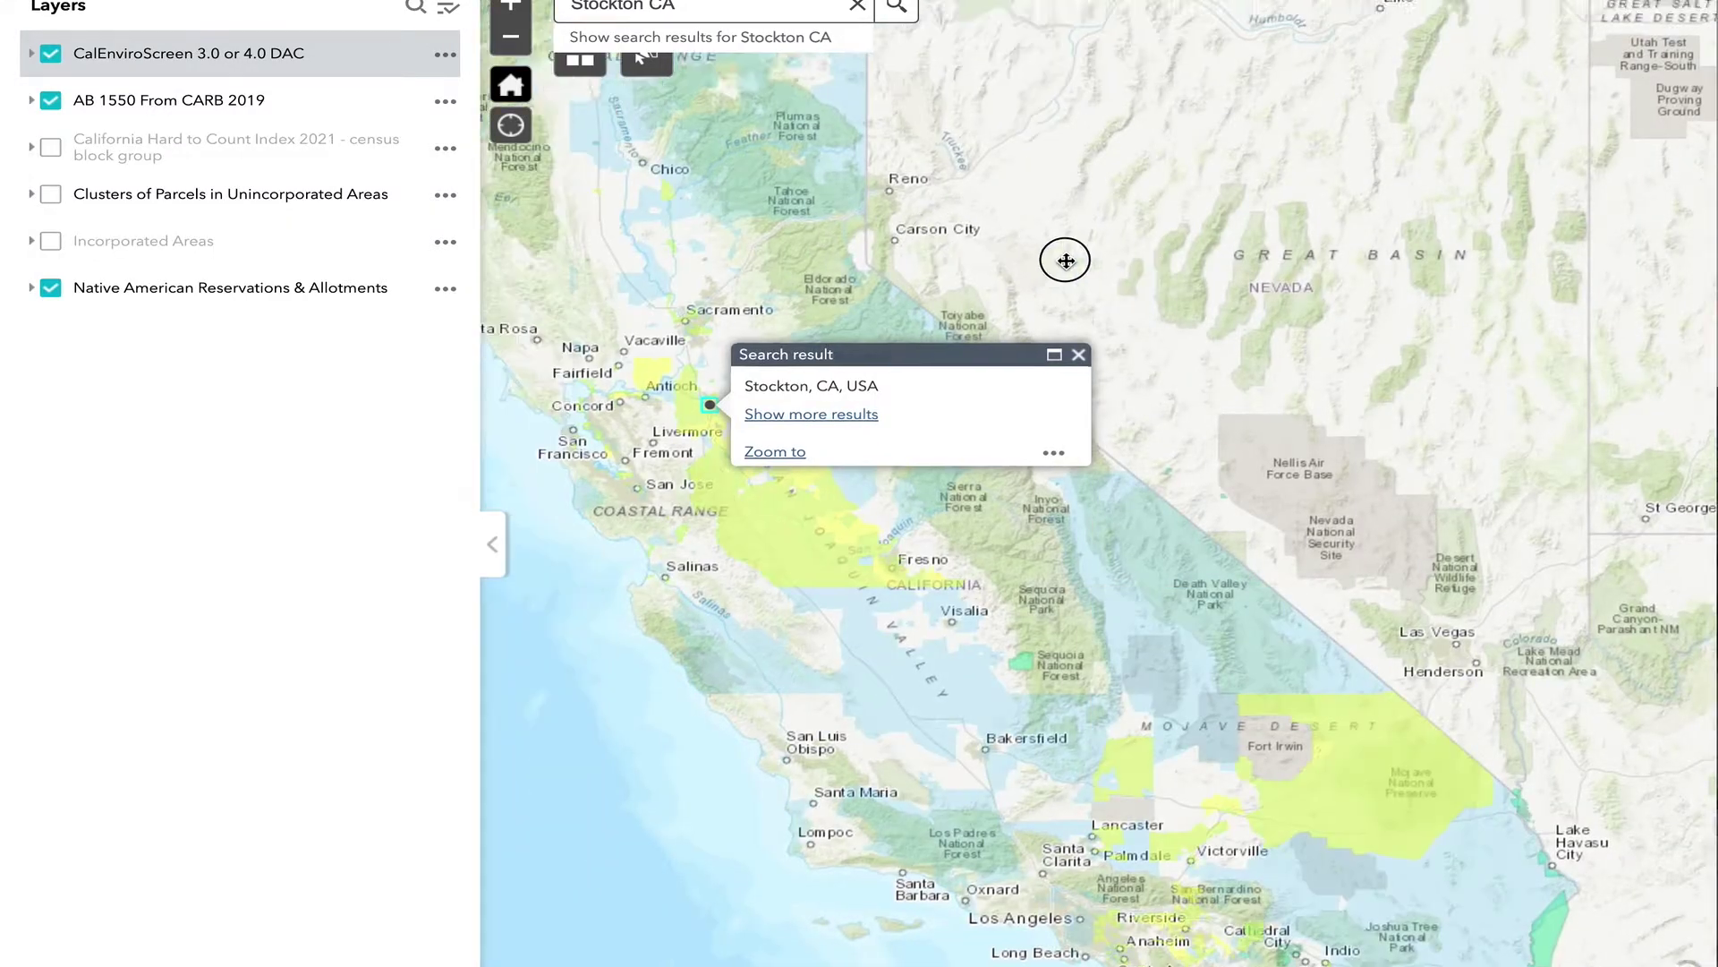
{"action": "left_click_drag", "start_coordinate": [1065, 260], "coordinate": [1199, 292]}
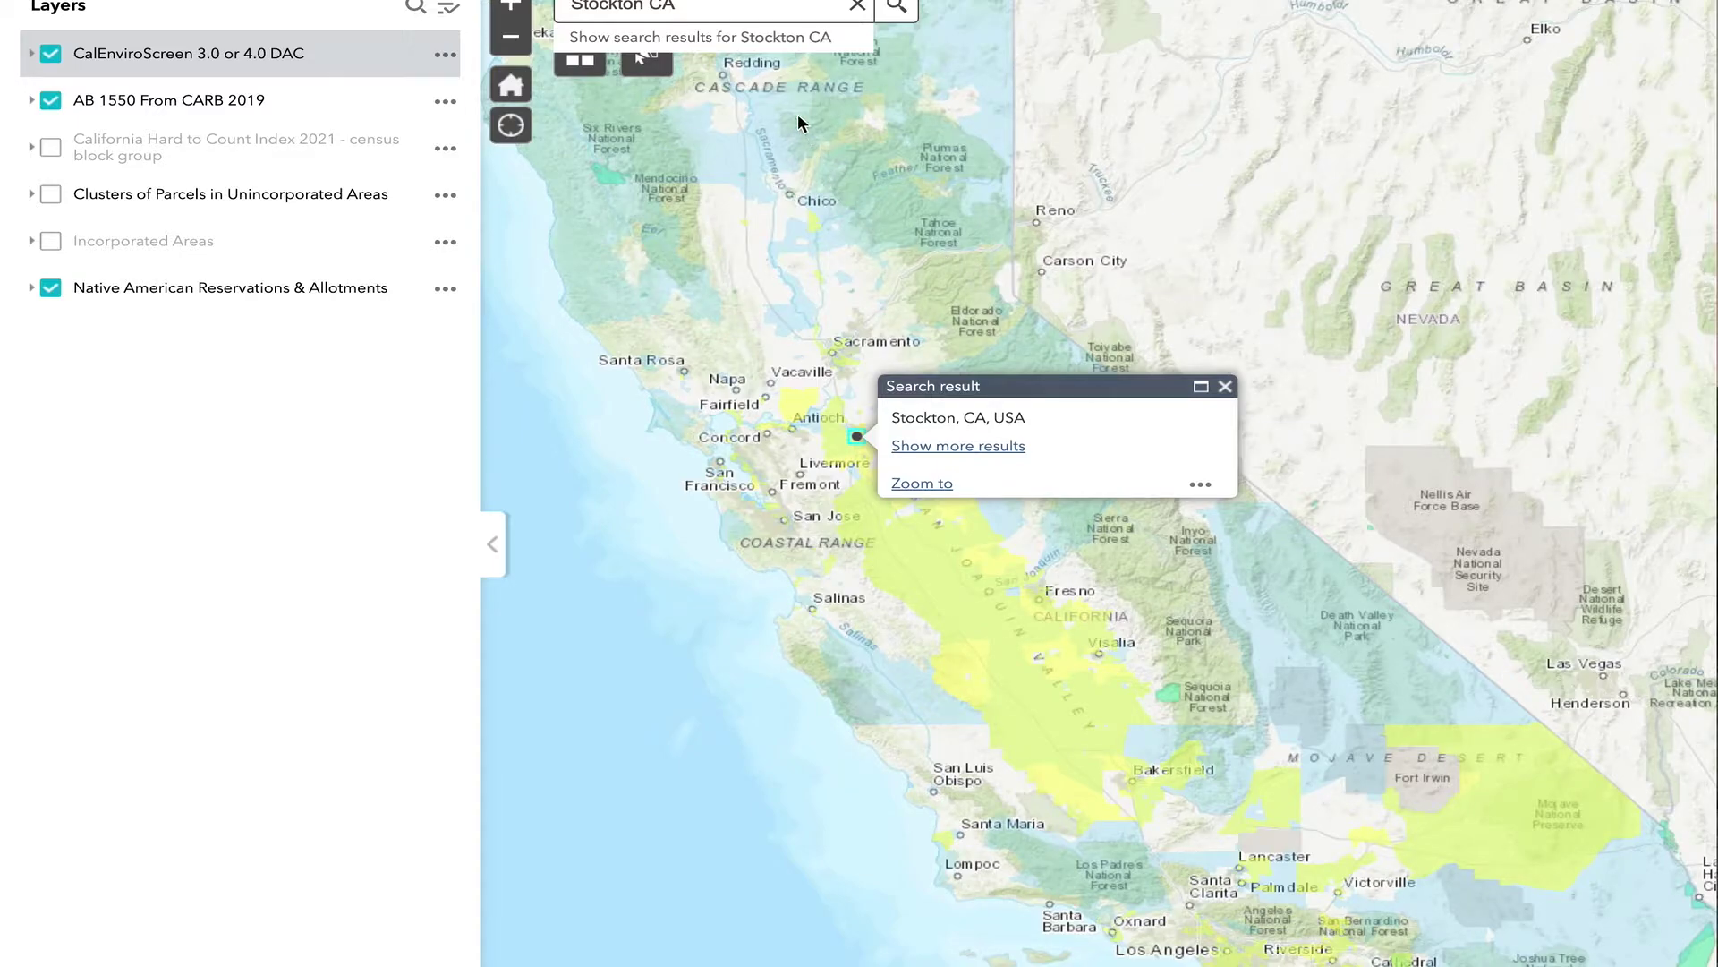
{"action": "left_click", "coordinate": [858, 5]}
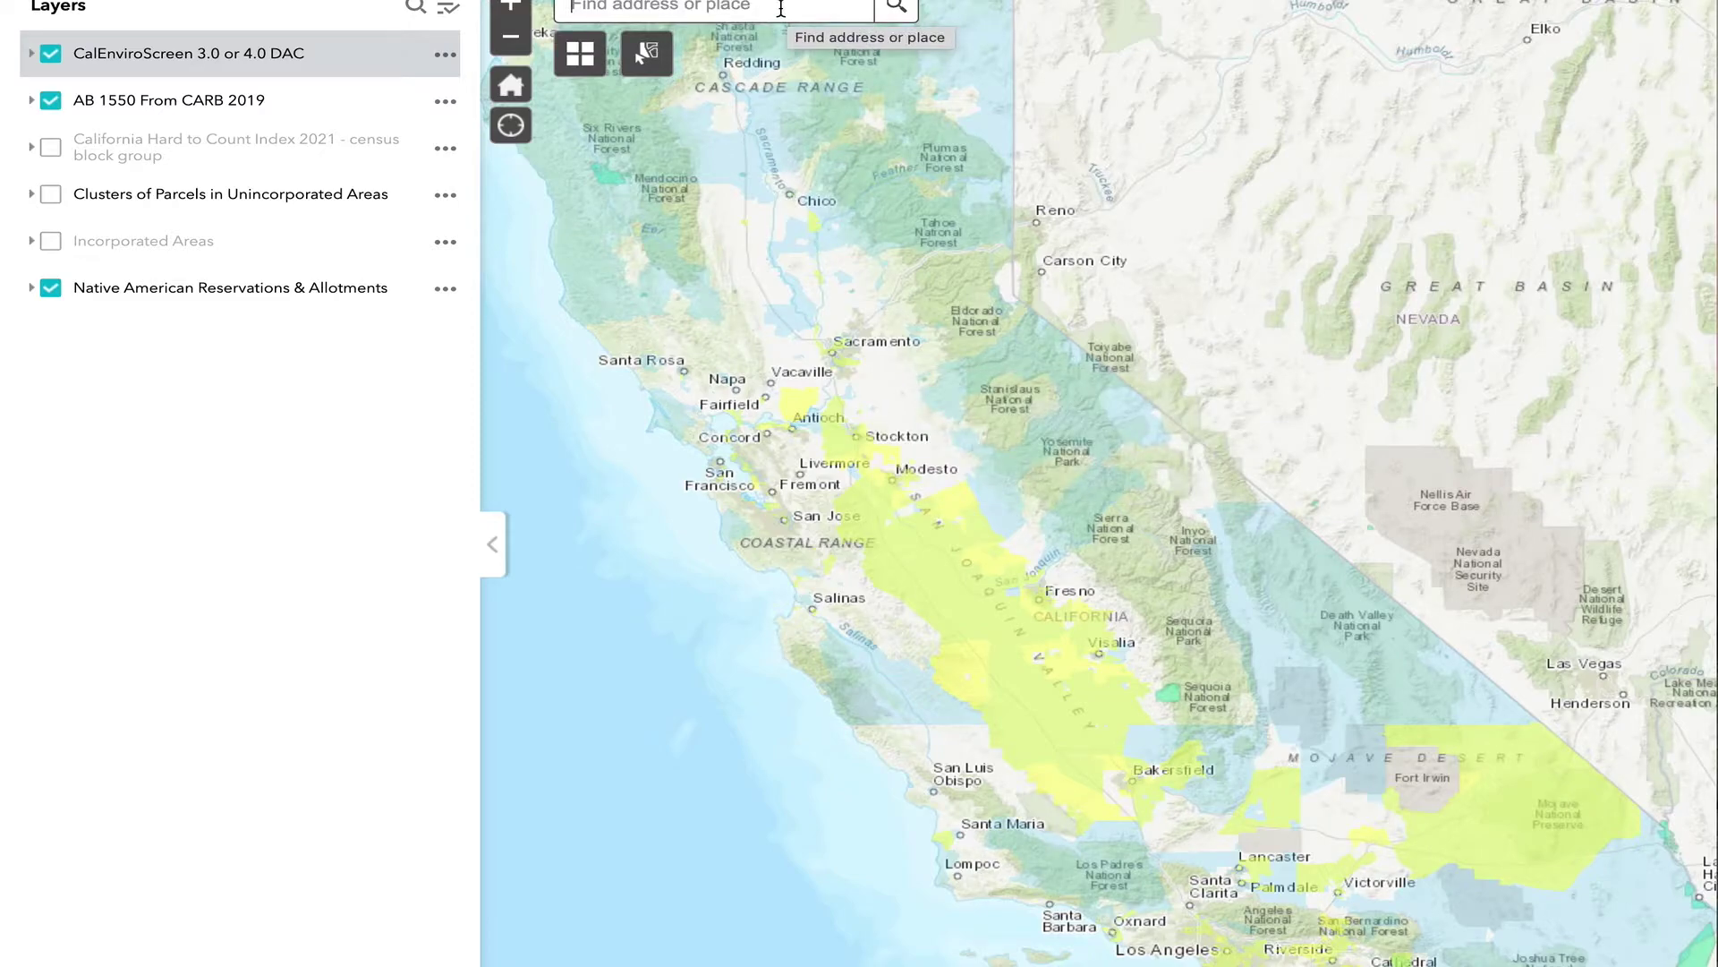
{"action": "type", "text": "Morongo"}
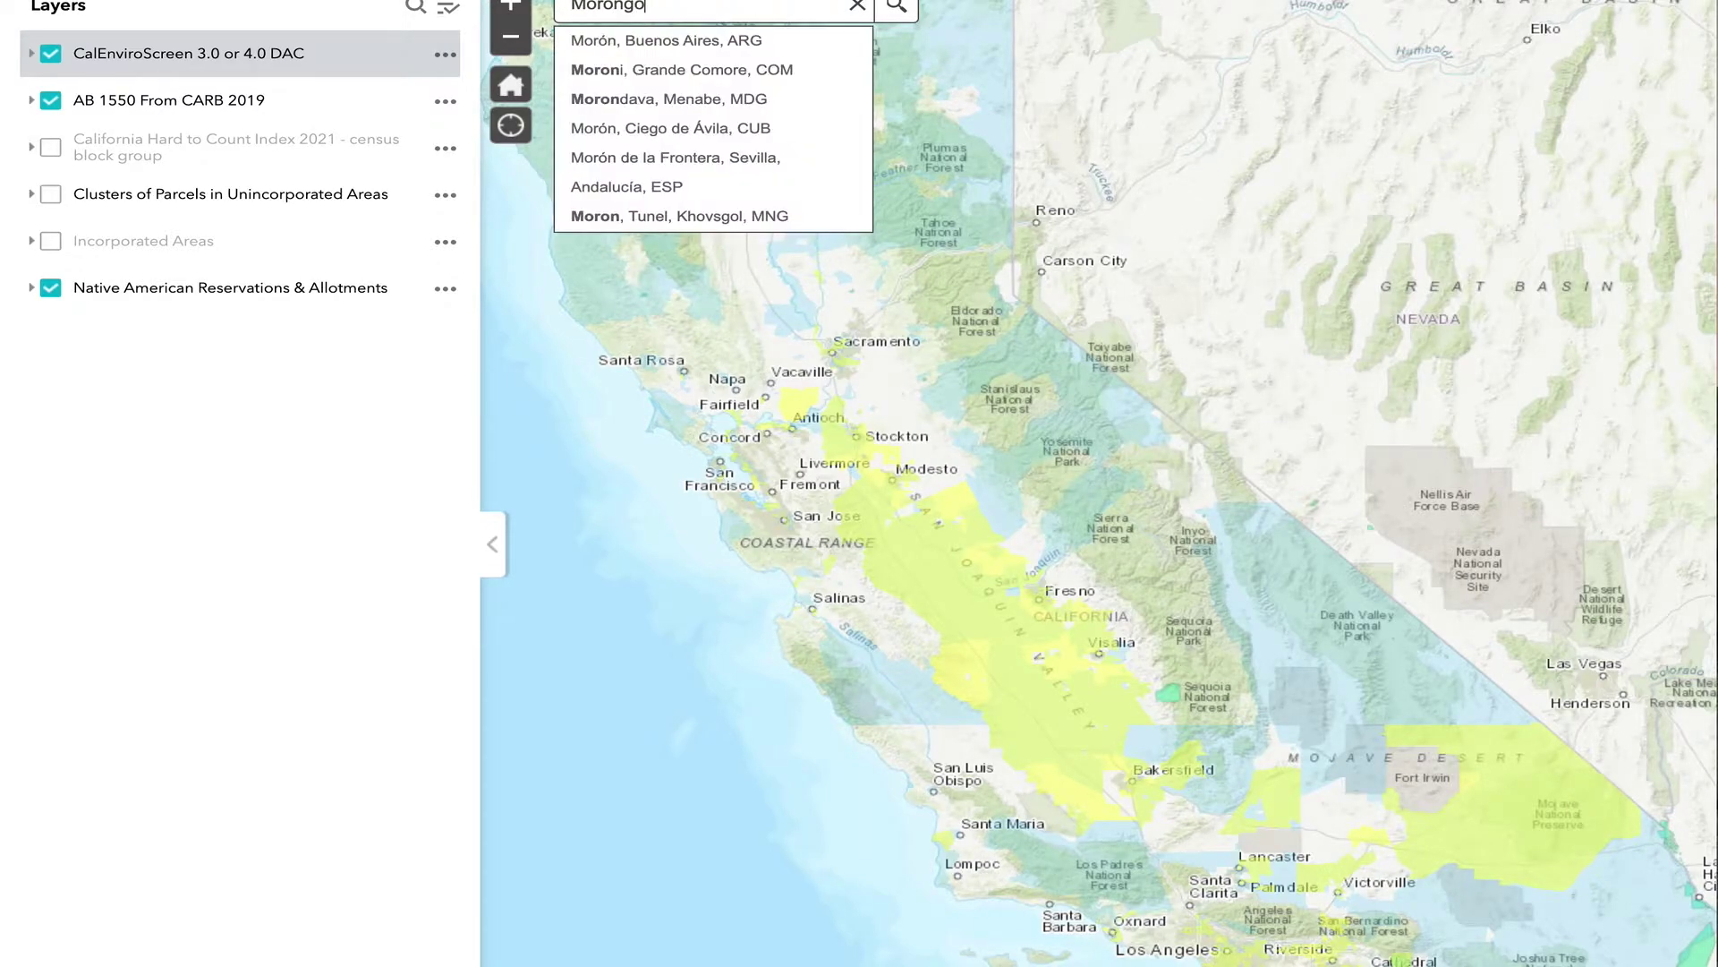
{"action": "type", "text": " Reservation, CA"}
{"action": "key", "text": "Return"}
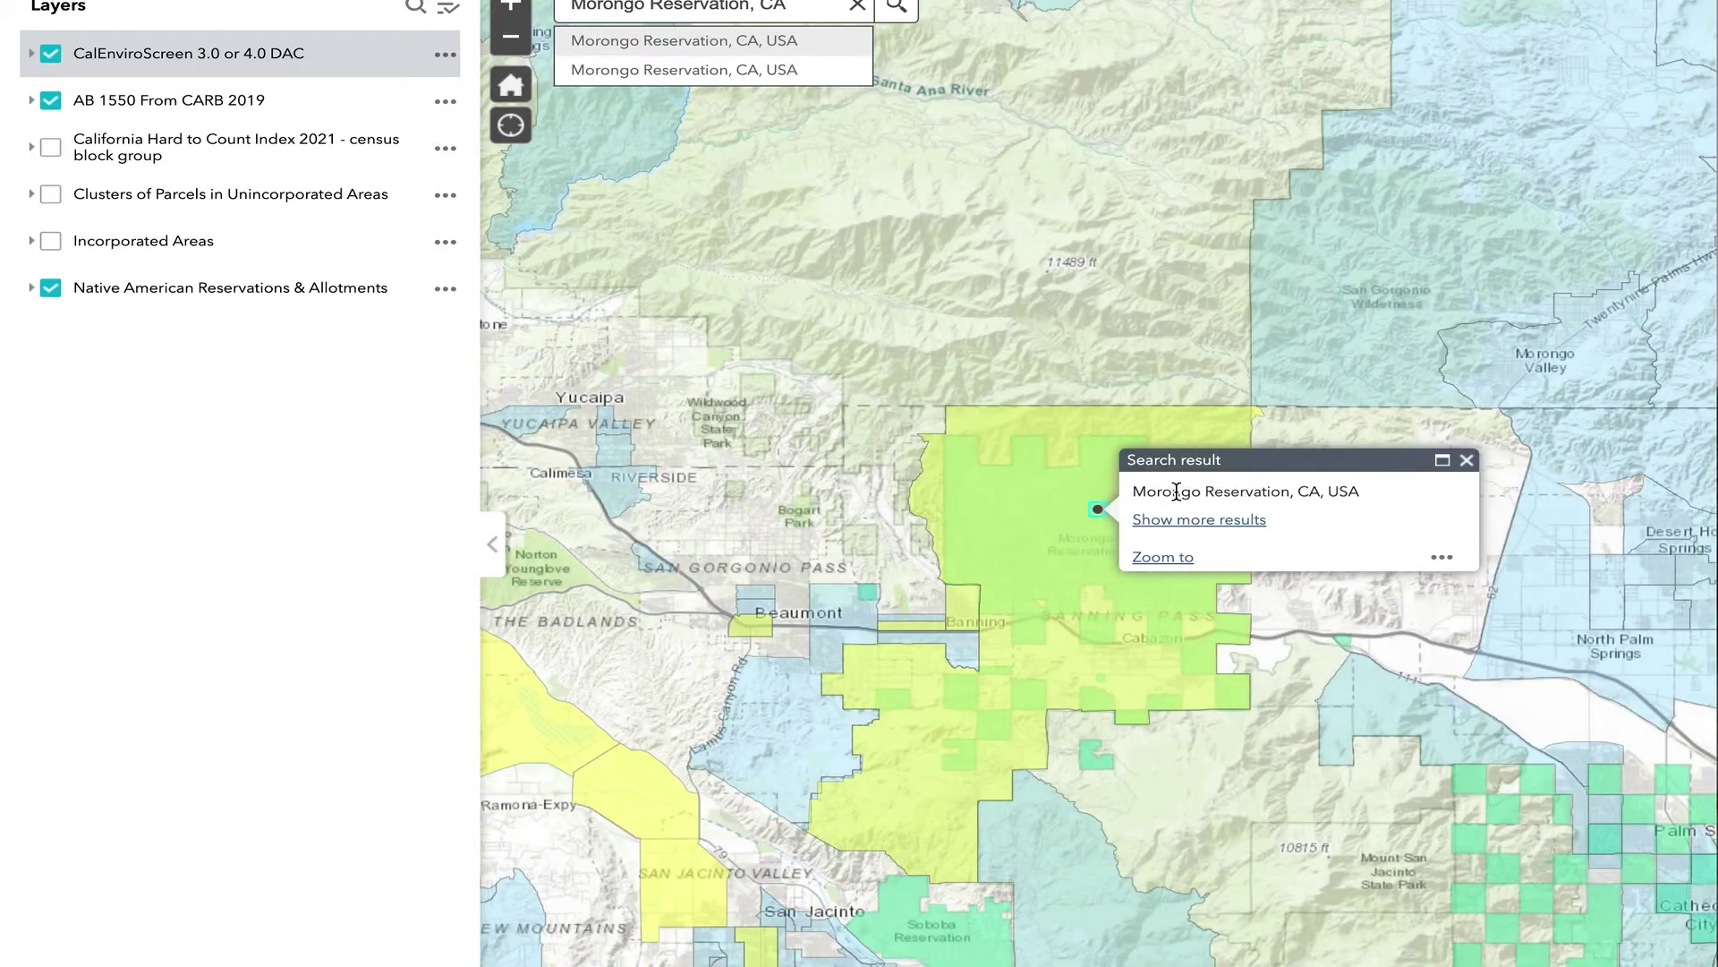
{"action": "left_click", "coordinate": [1467, 461]}
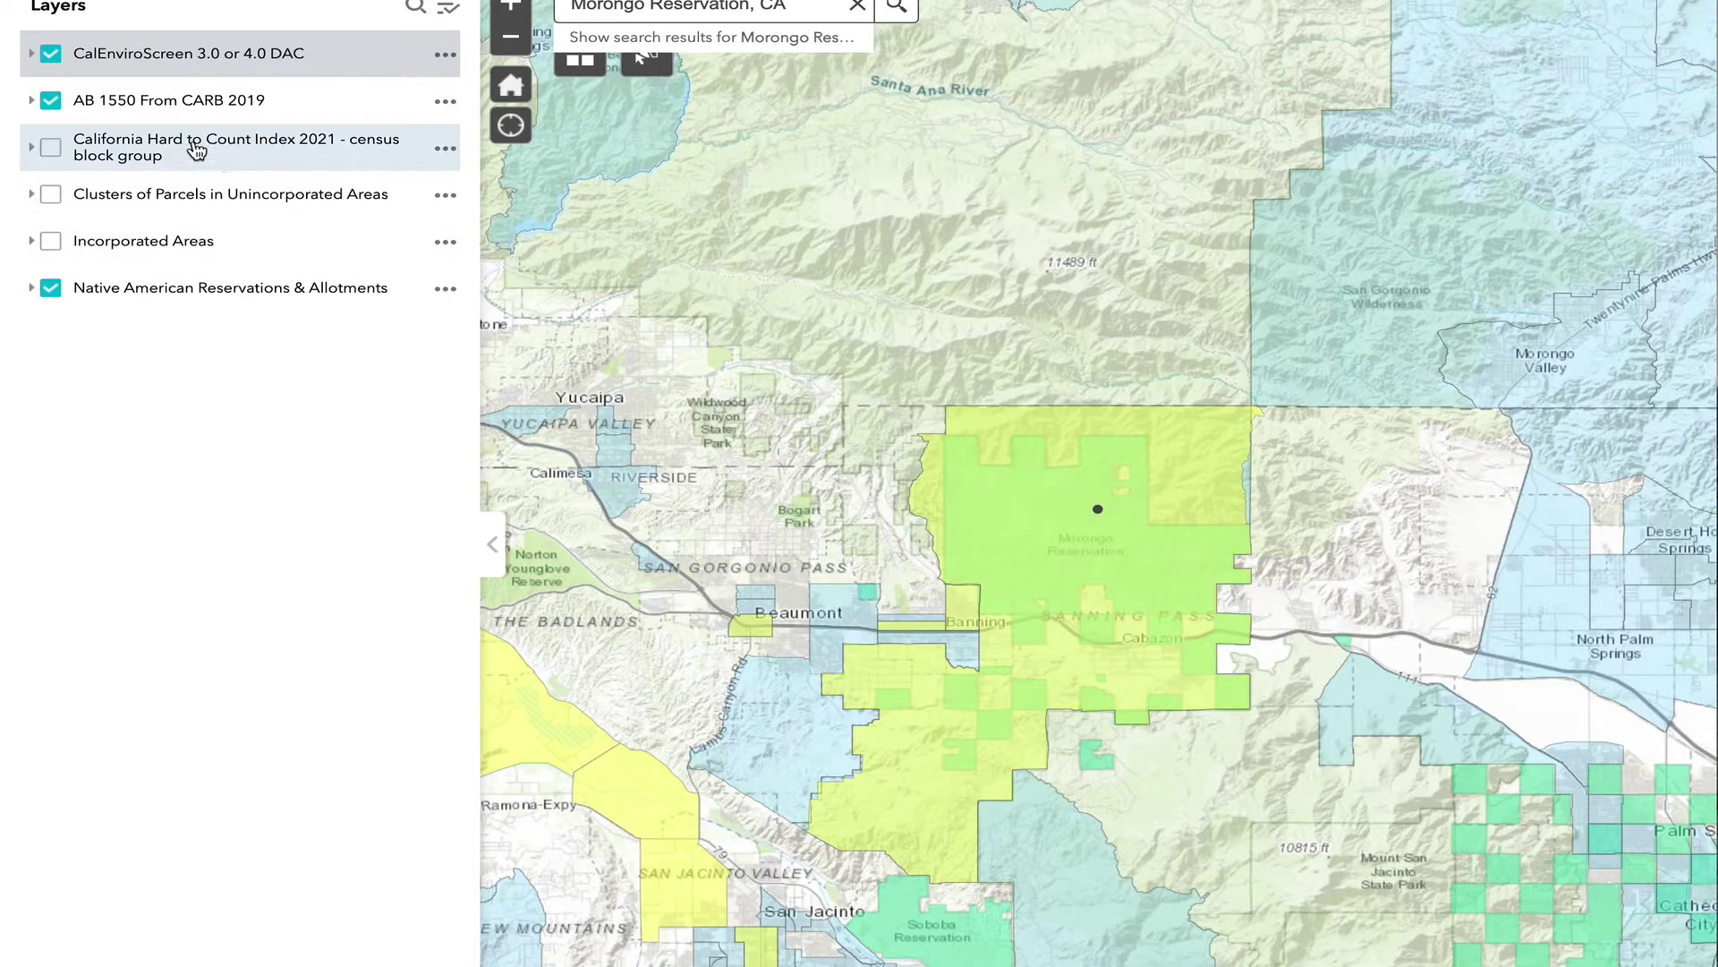
- Hide the CalEnviroScreen 3.0 or 4.0 DAC and AB 1550 From CARB 2019 layers and zoom in on the reservation lands around Cabazon
{"action": "left_click", "coordinate": [50, 54]}
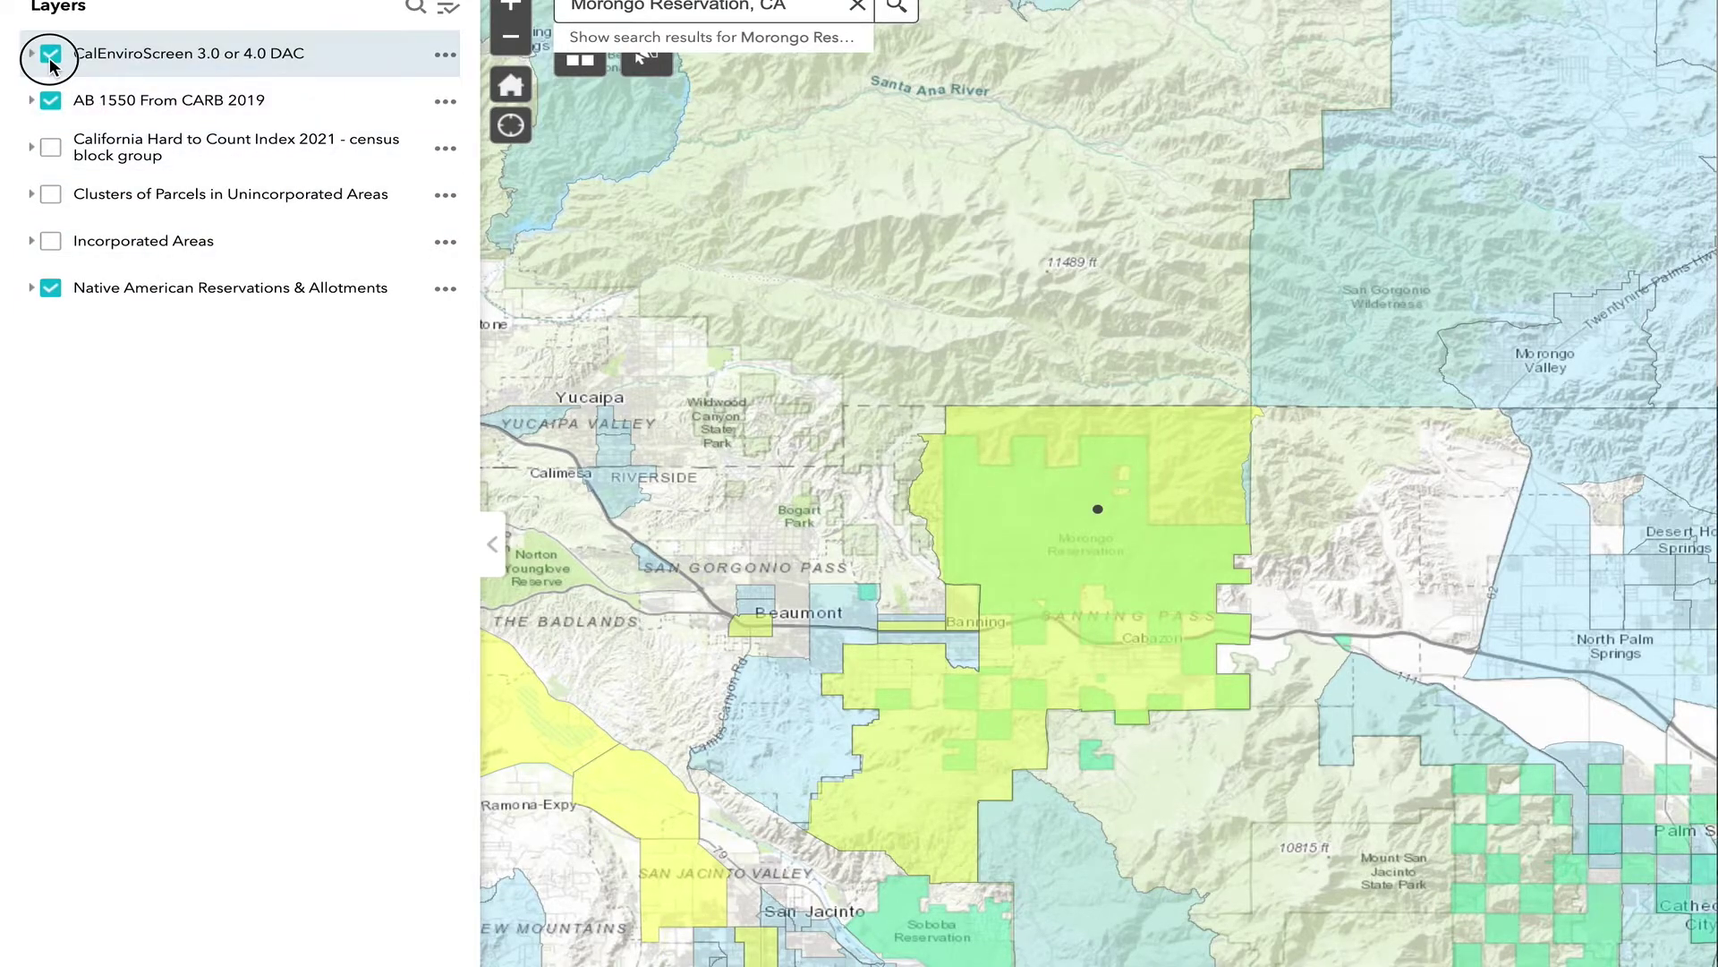
{"action": "left_click", "coordinate": [47, 103]}
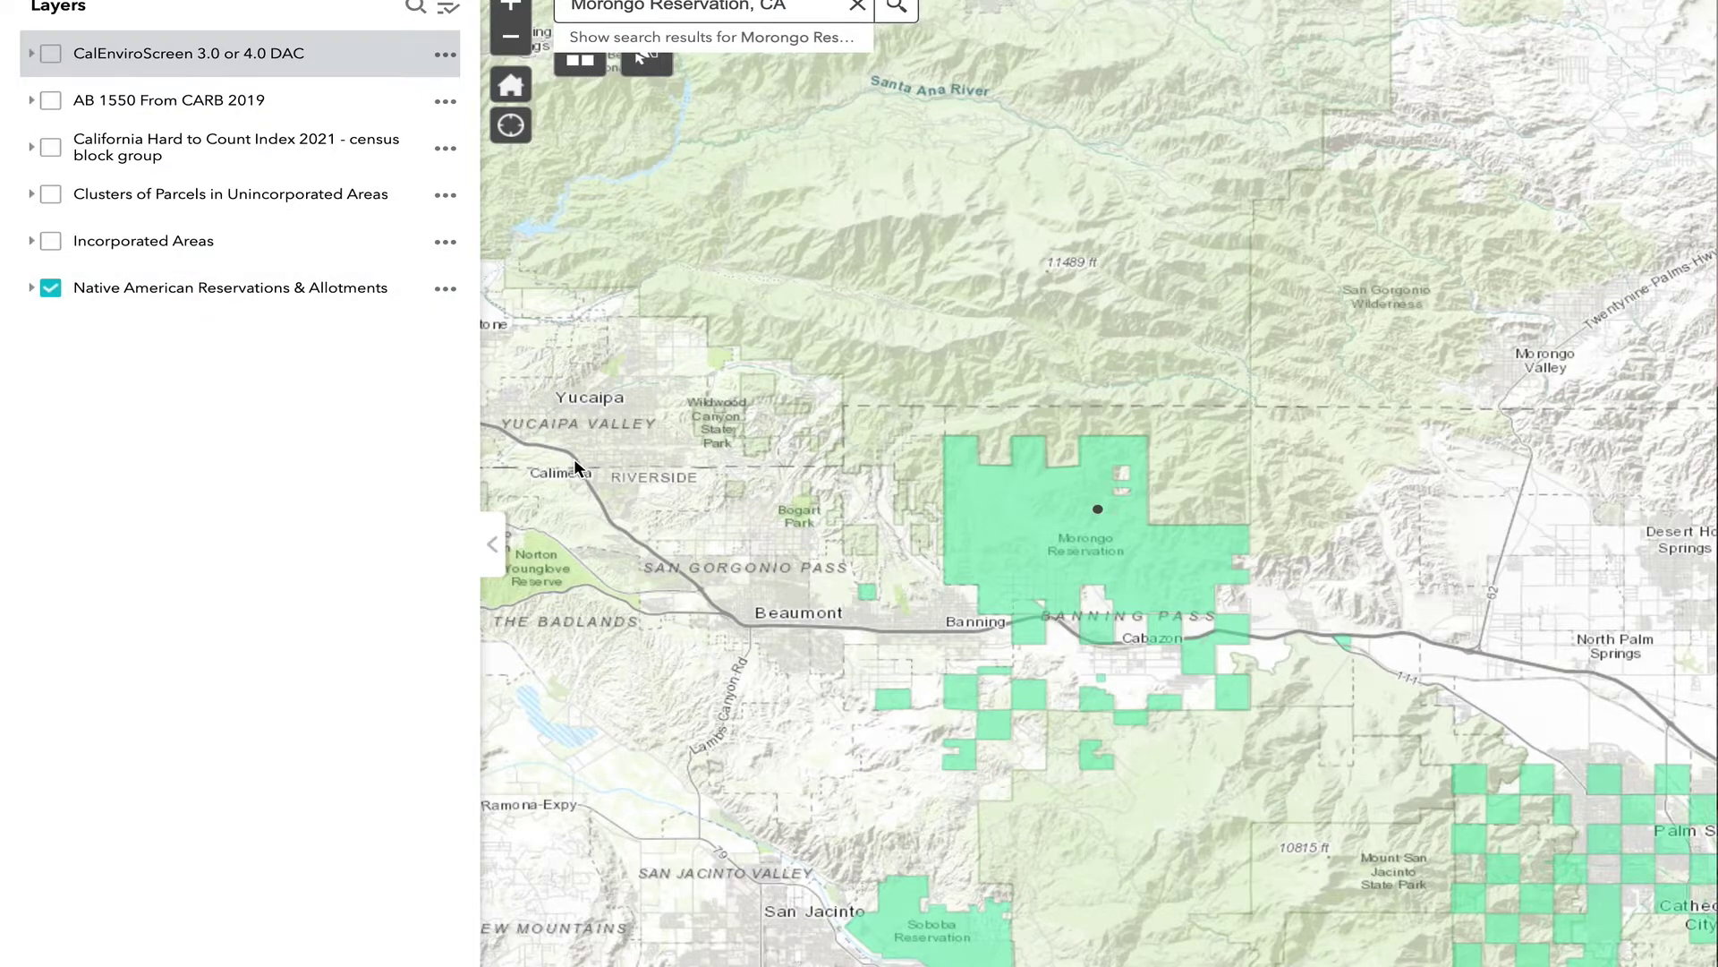
{"action": "left_click_drag", "start_coordinate": [587, 512], "coordinate": [603, 428]}
{"action": "left_click_drag", "start_coordinate": [1324, 638], "coordinate": [1274, 606]}
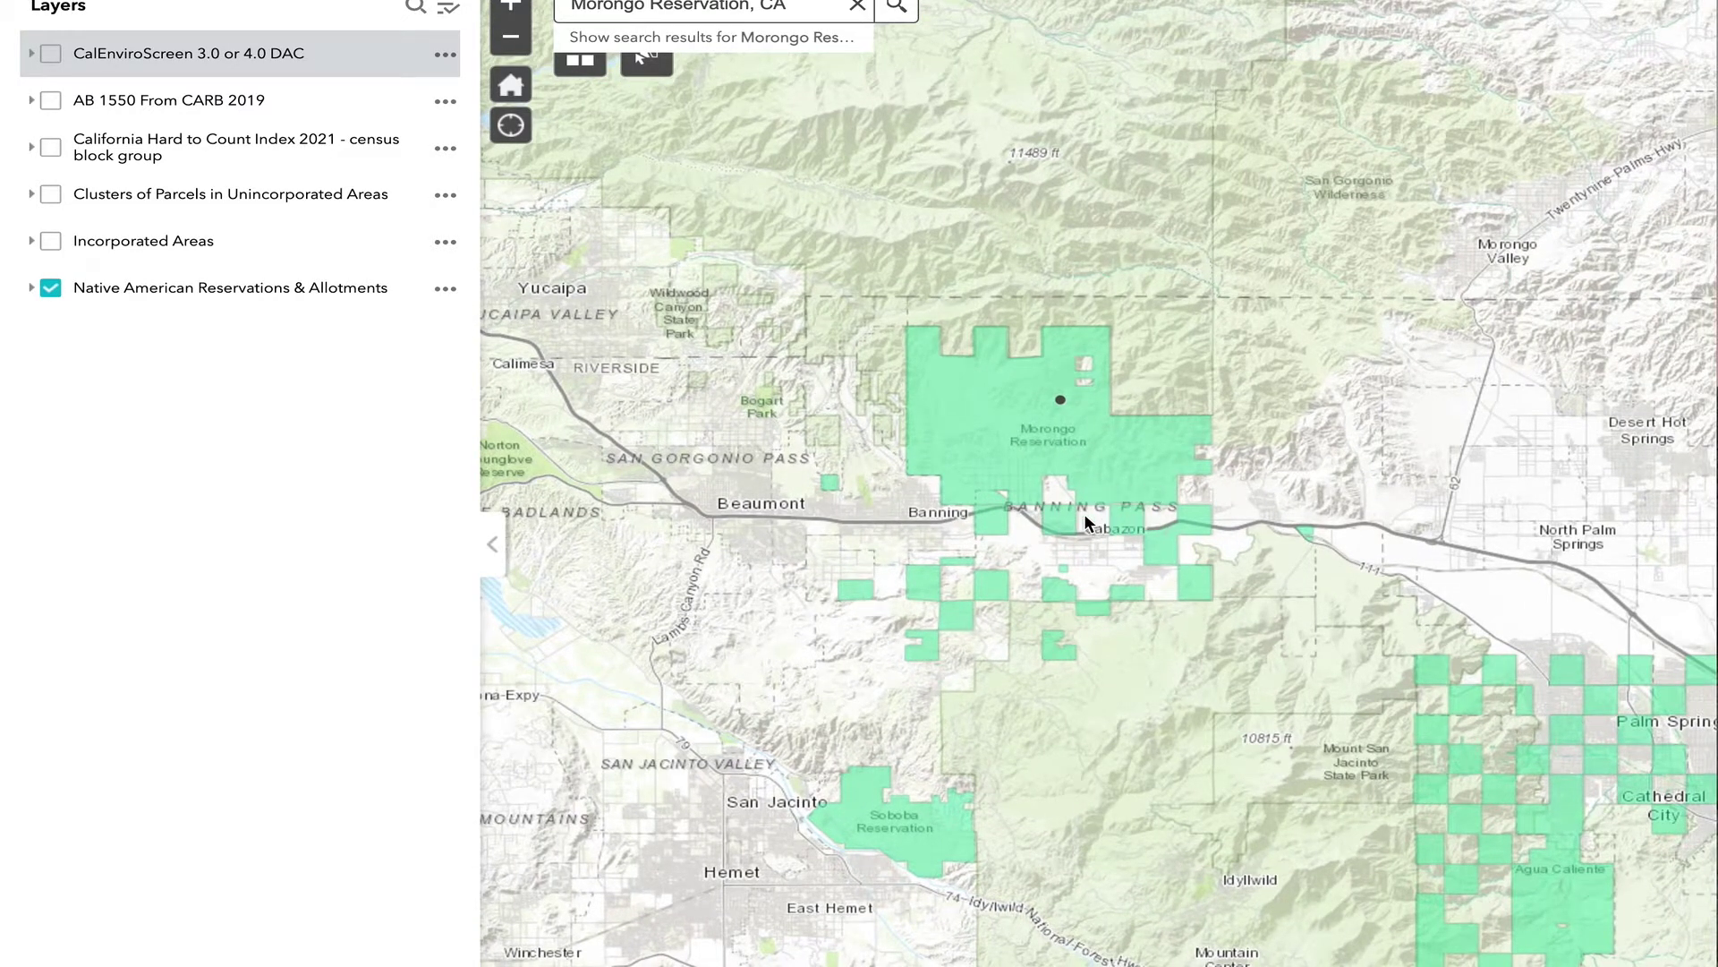
{"action": "left_click_drag", "start_coordinate": [1038, 483], "coordinate": [1195, 605]}
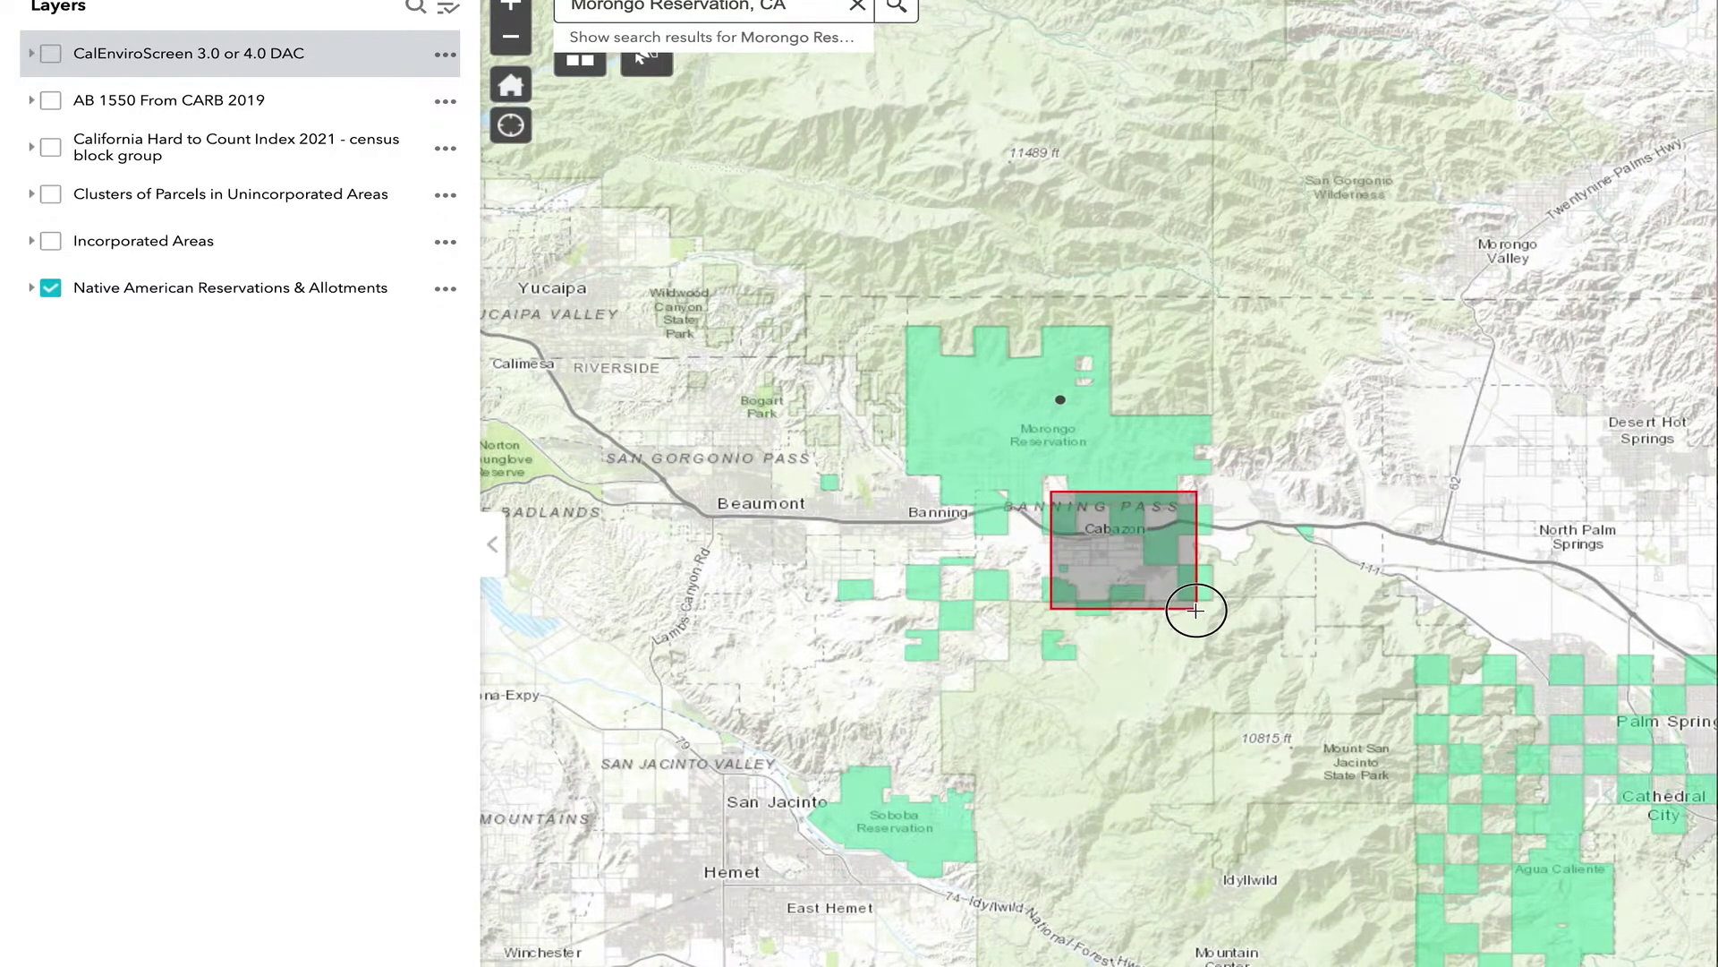
{"action": "left_click_drag", "start_coordinate": [1039, 519], "coordinate": [1265, 625]}
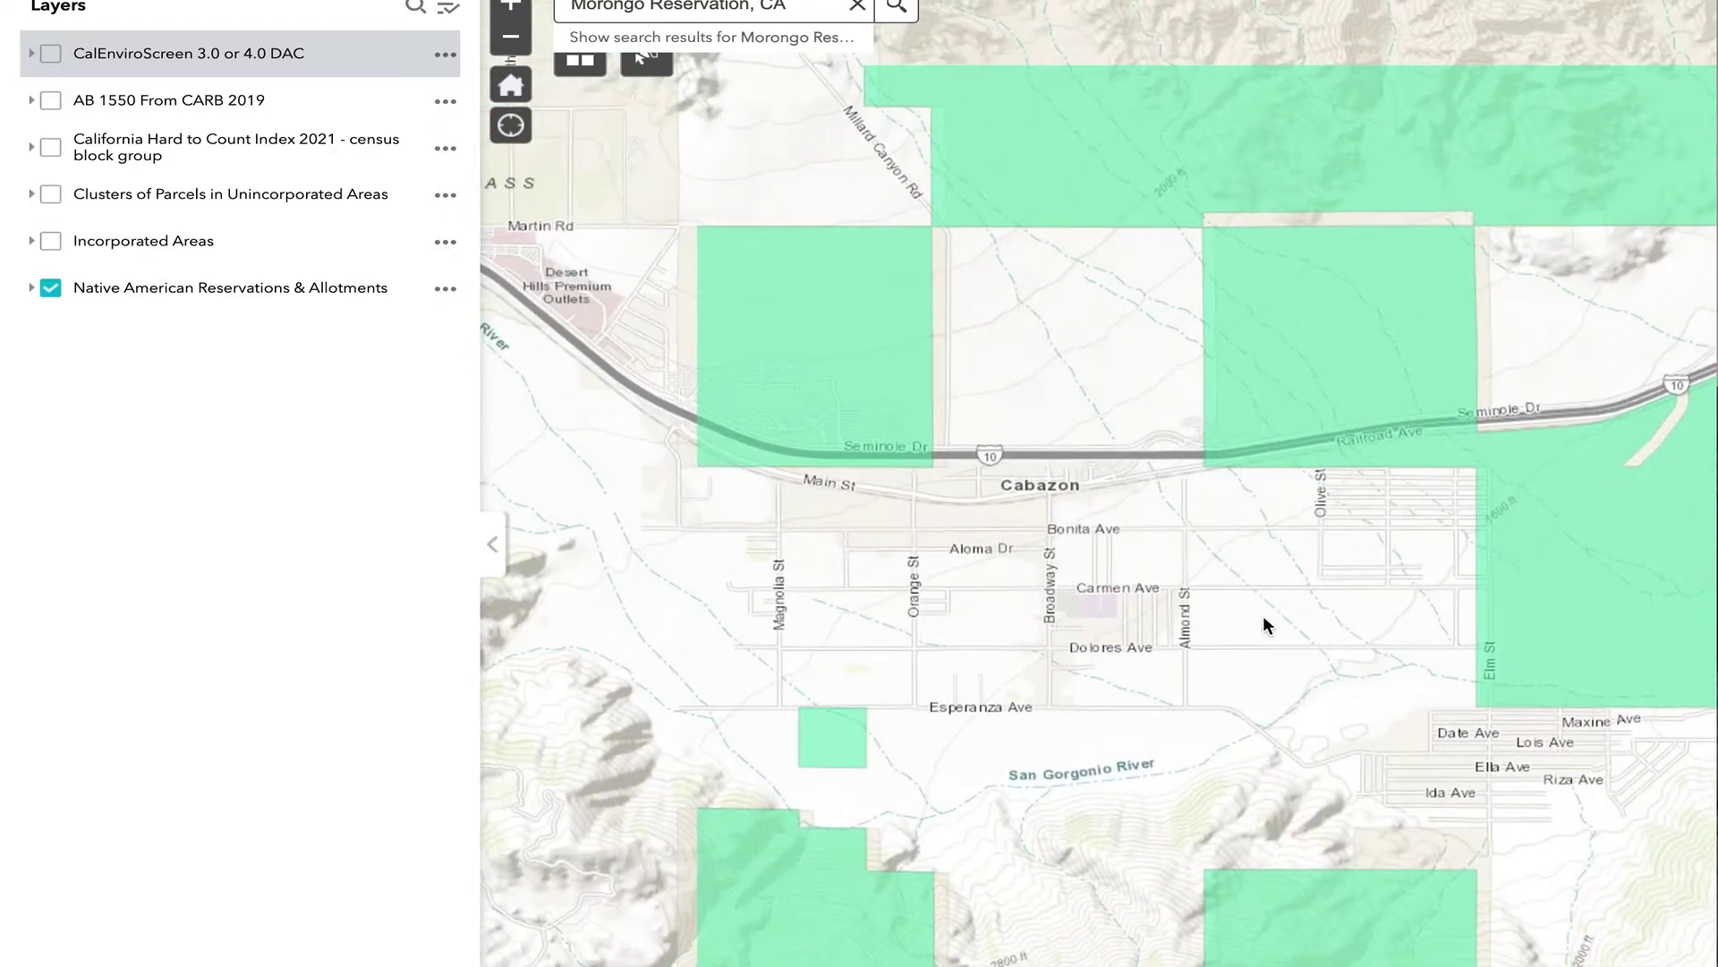
{"action": "left_click_drag", "start_coordinate": [1077, 552], "coordinate": [1362, 641]}
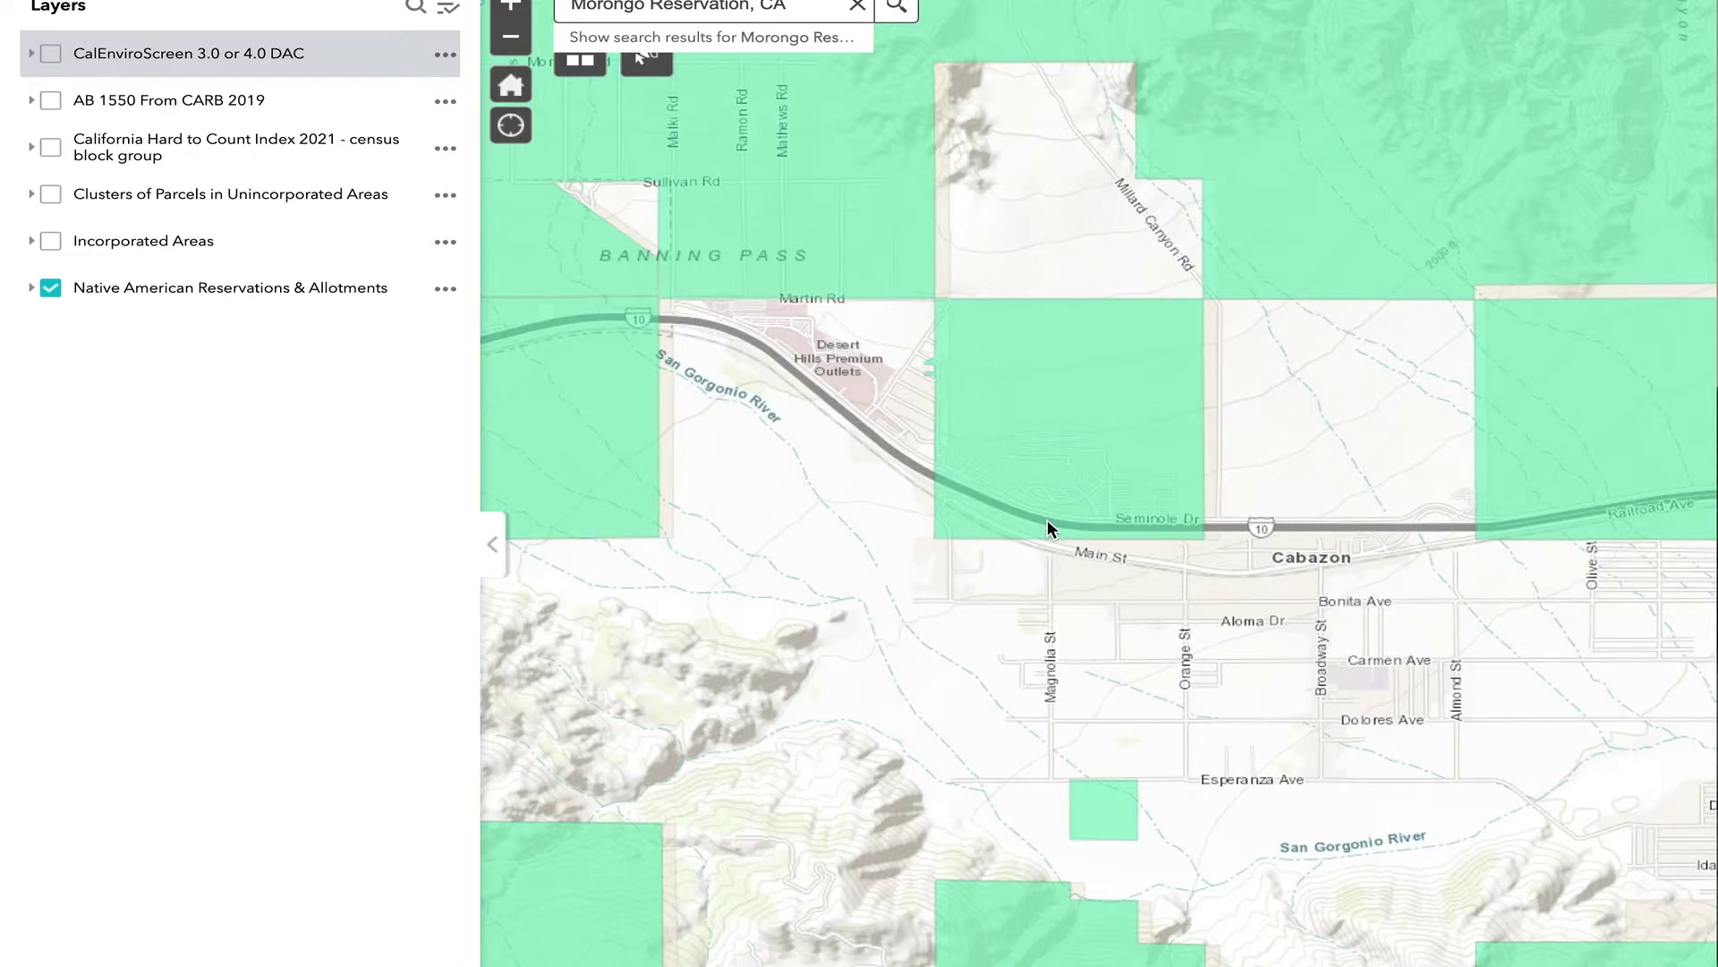
- Compare the tribal lands around Cabazon with the CalEnviroScreen 3.0 or 4.0 DAC and AB 1550 From CARB 2019 layers, one at a time
{"action": "left_click", "coordinate": [51, 54]}
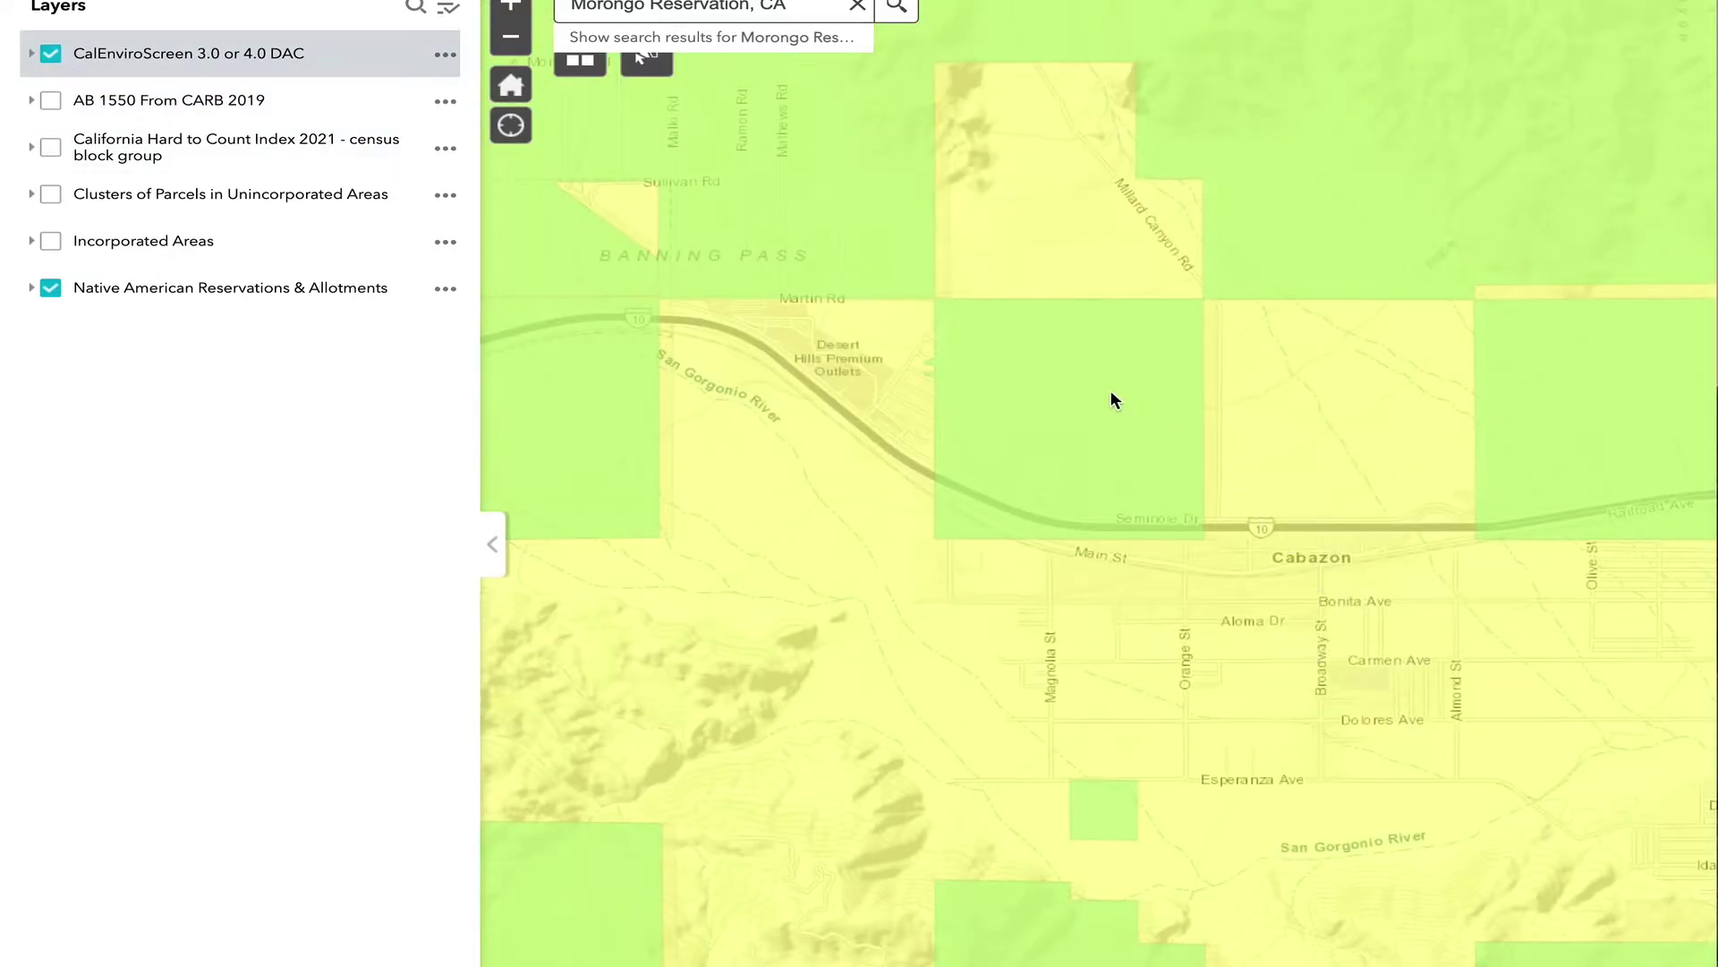
{"action": "left_click_drag", "start_coordinate": [1094, 427], "coordinate": [1090, 445]}
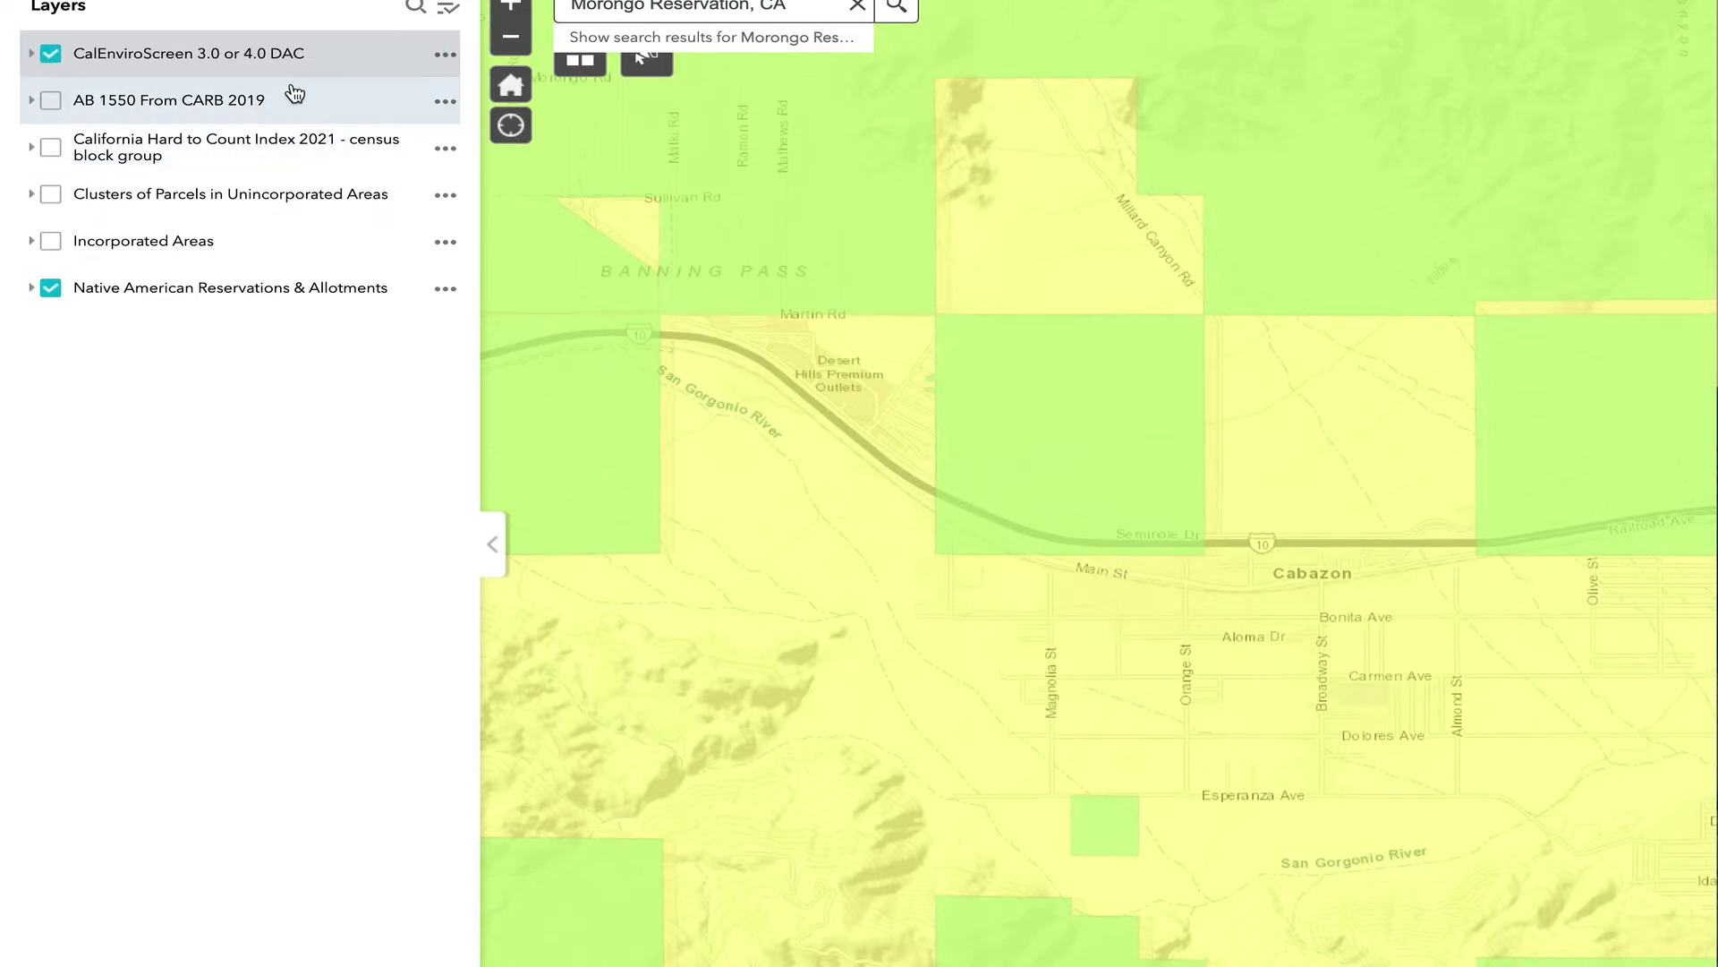
{"action": "left_click", "coordinate": [55, 55]}
{"action": "left_click", "coordinate": [56, 102]}
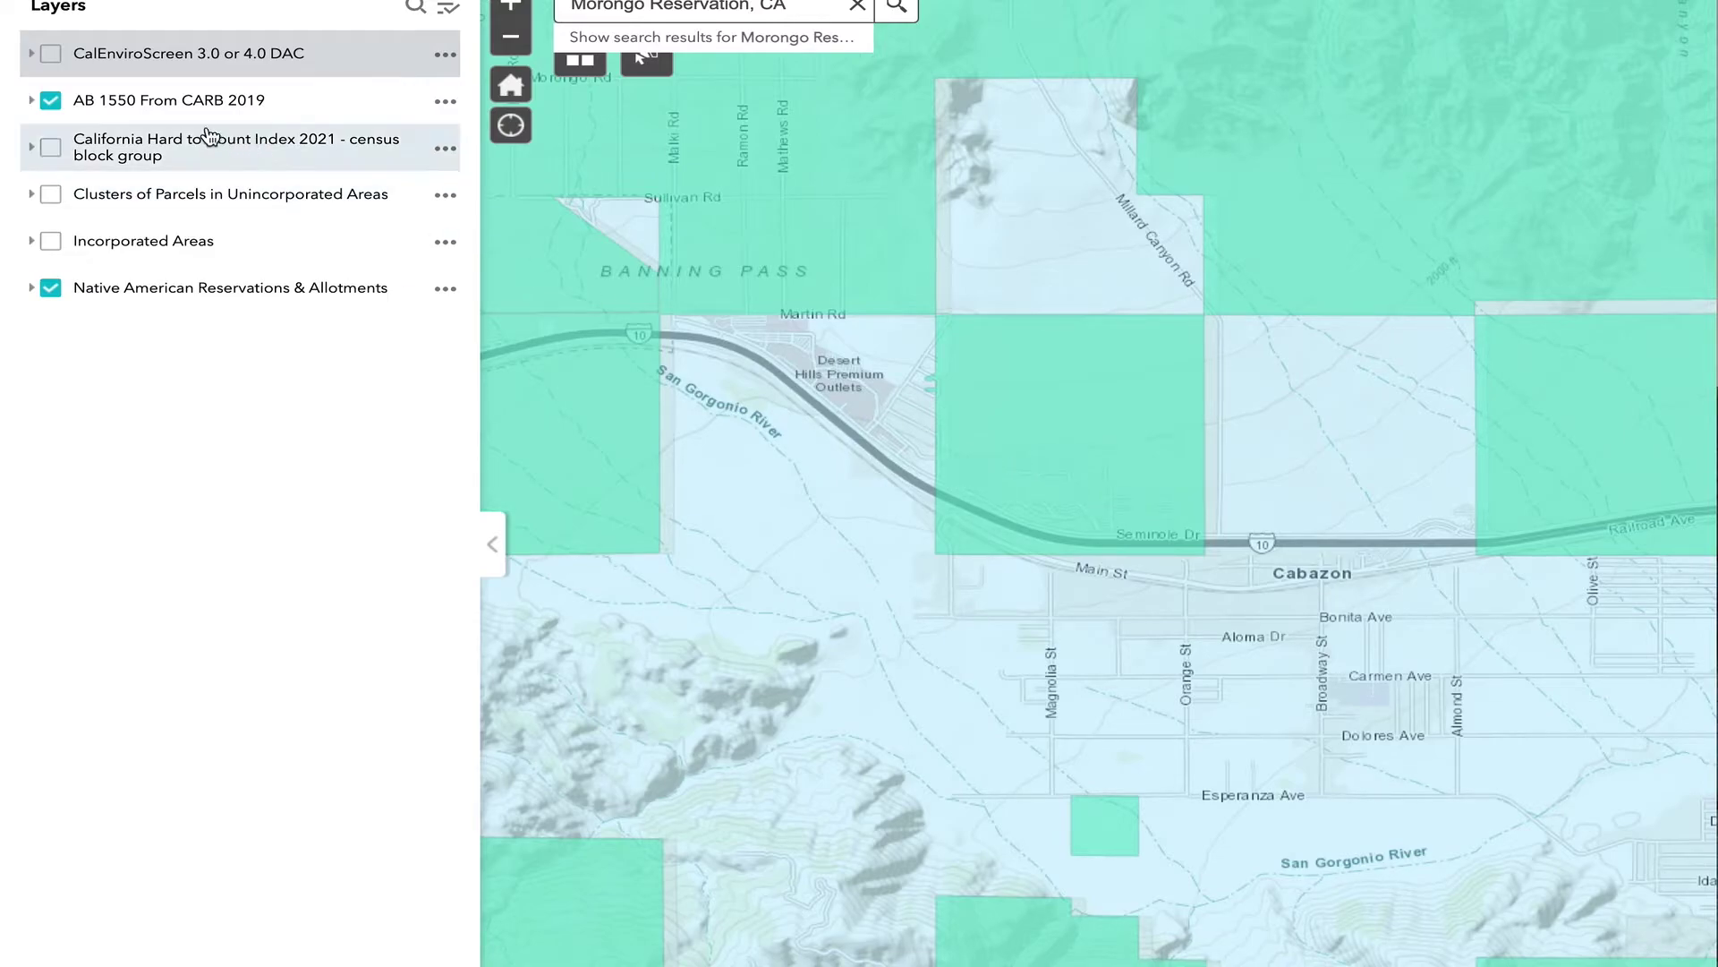
{"action": "left_click", "coordinate": [51, 101]}
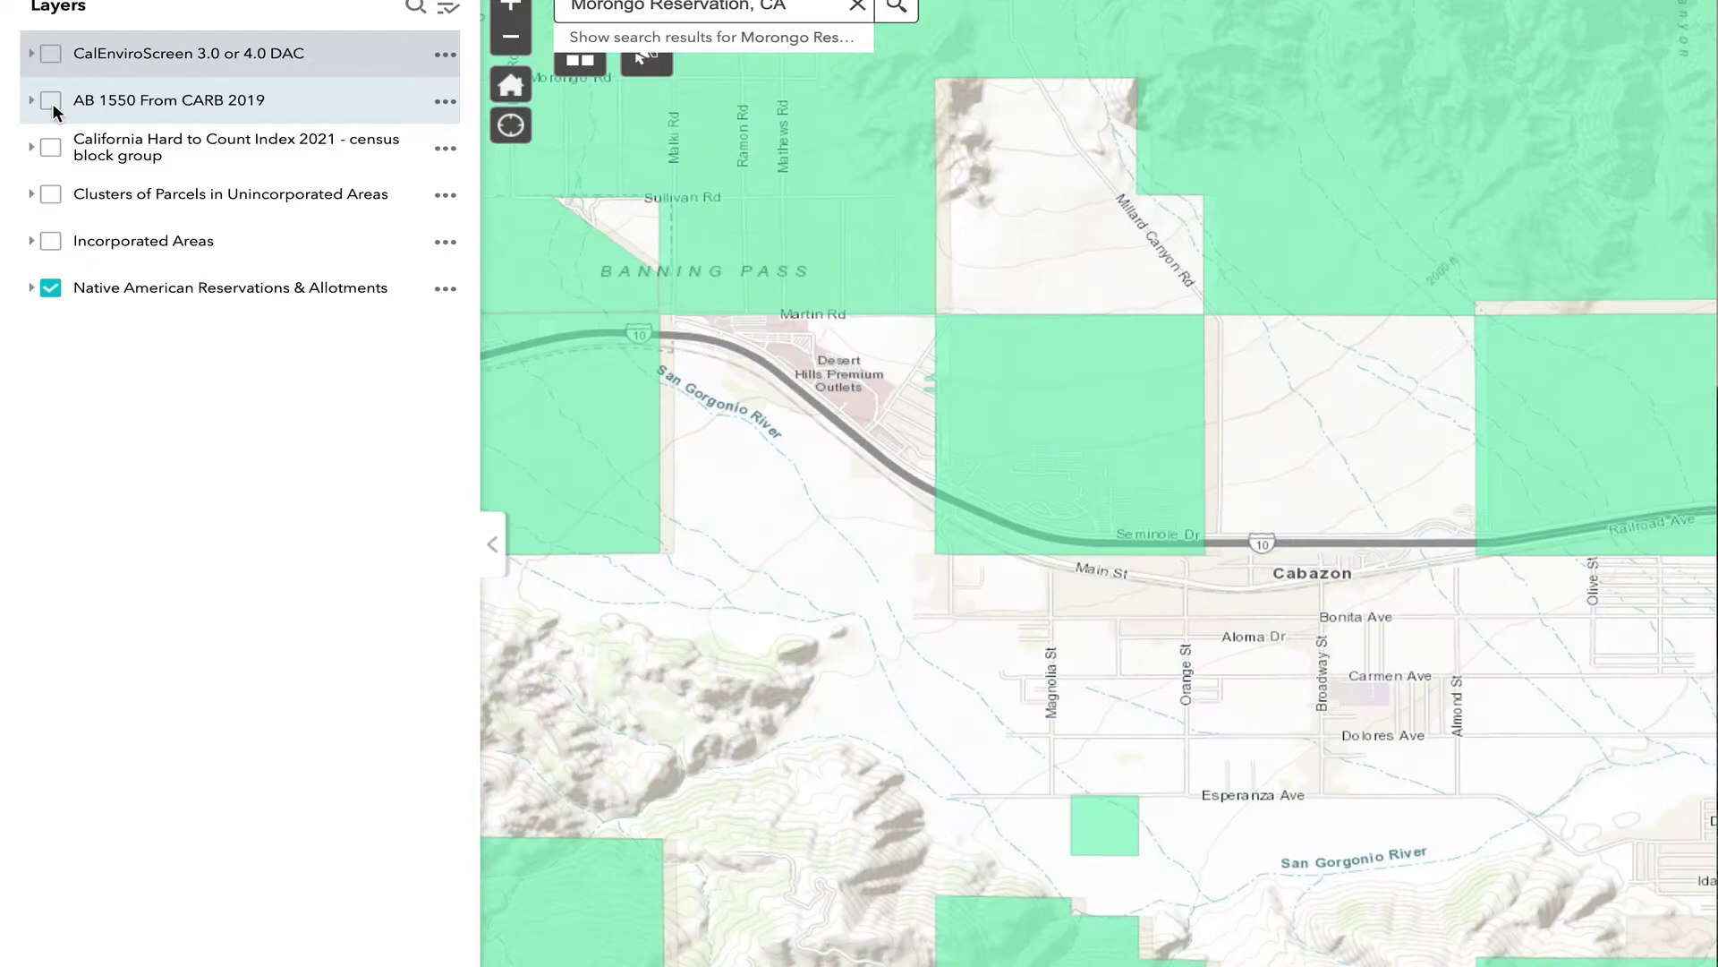
{"action": "left_click", "coordinate": [51, 54]}
{"action": "left_click", "coordinate": [51, 55]}
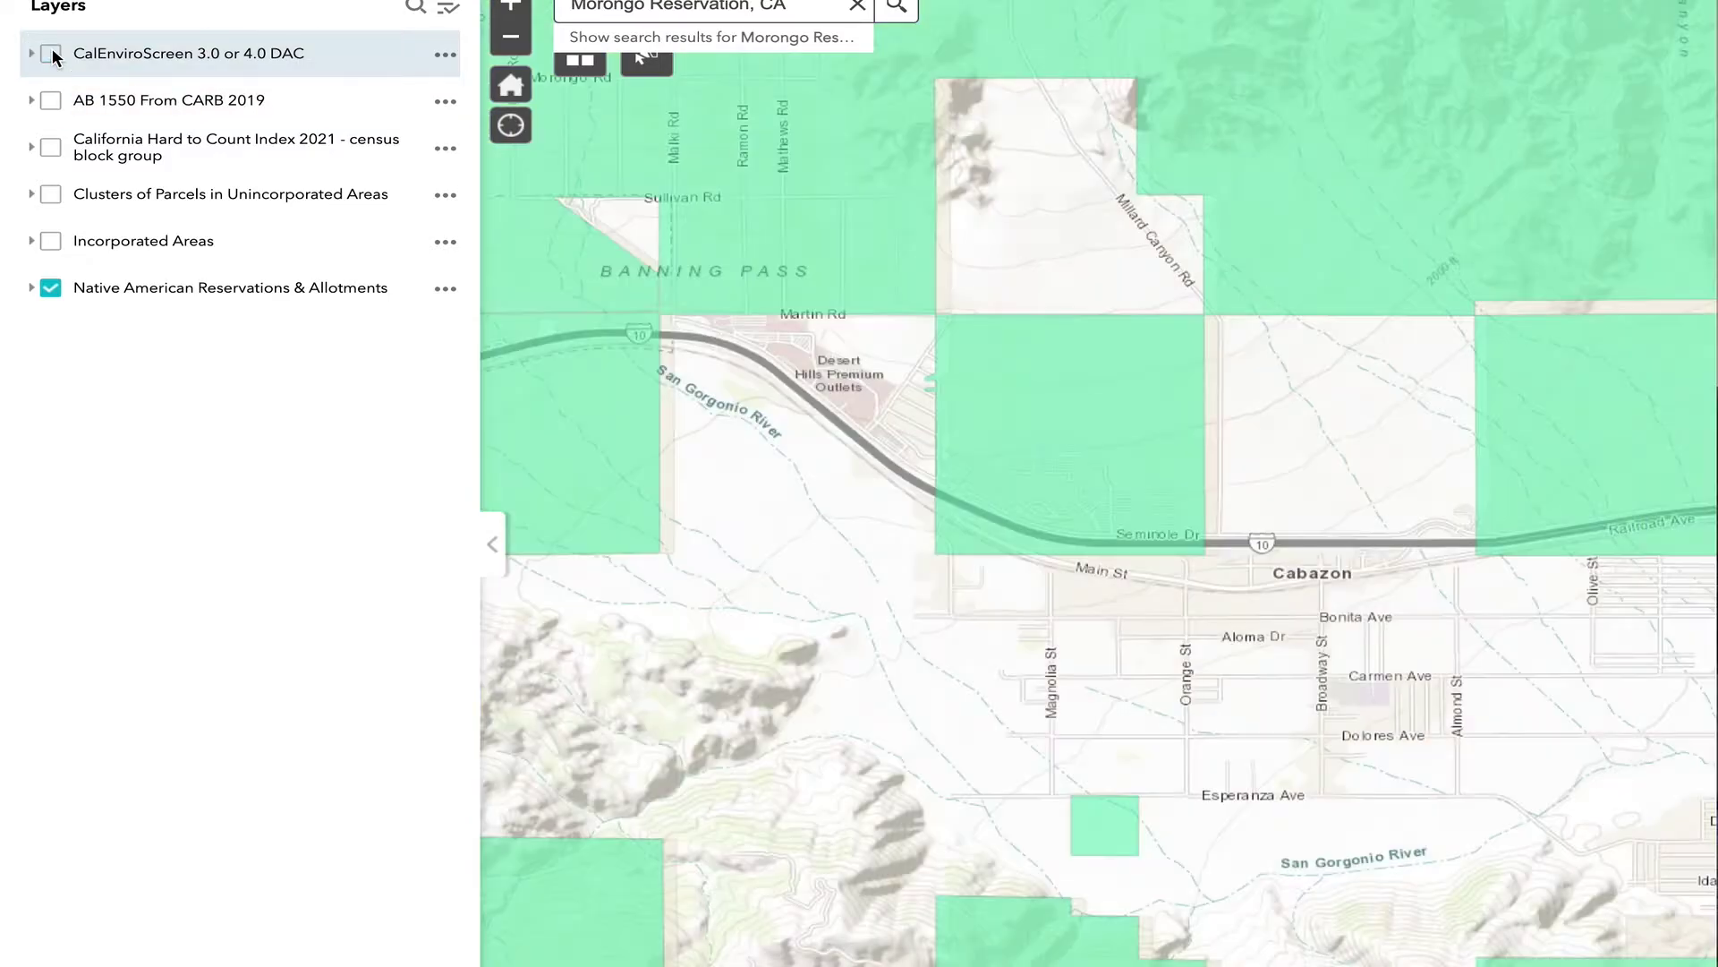
{"action": "left_click", "coordinate": [51, 106]}
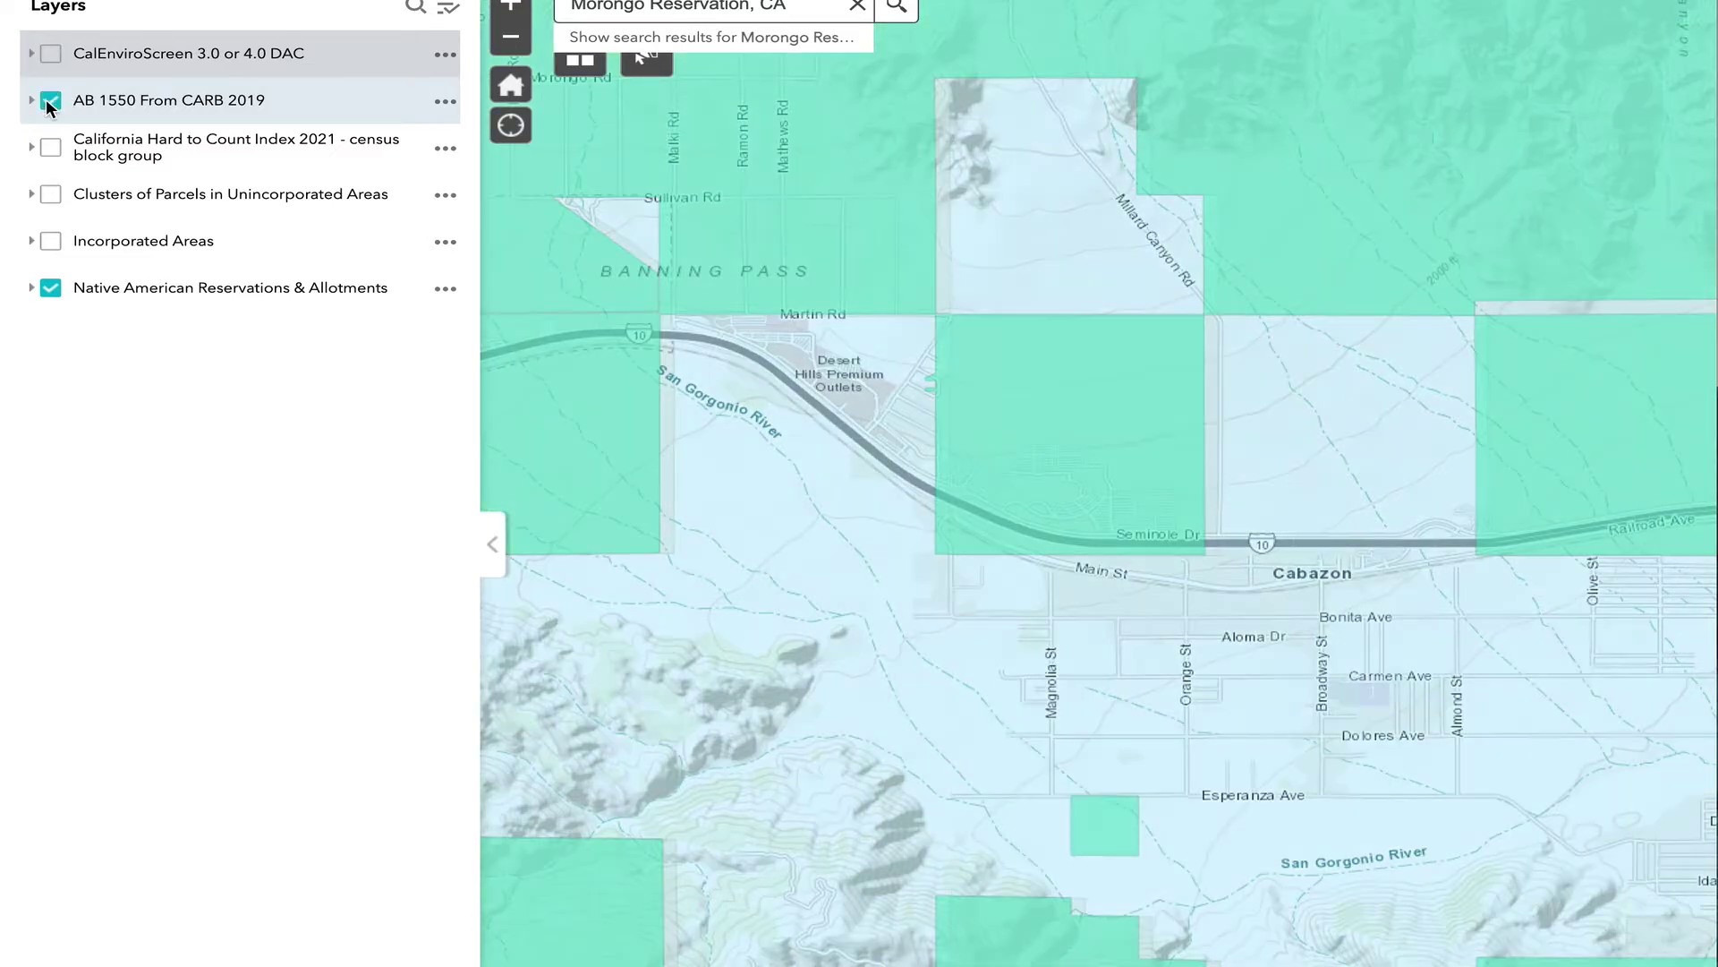
{"action": "left_click", "coordinate": [50, 104]}
- Show both the CalEnviroScreen 3.0 or 4.0 DAC and AB 1550 From CARB 2019 layers and return to the default map extent
{"action": "left_click", "coordinate": [51, 54]}
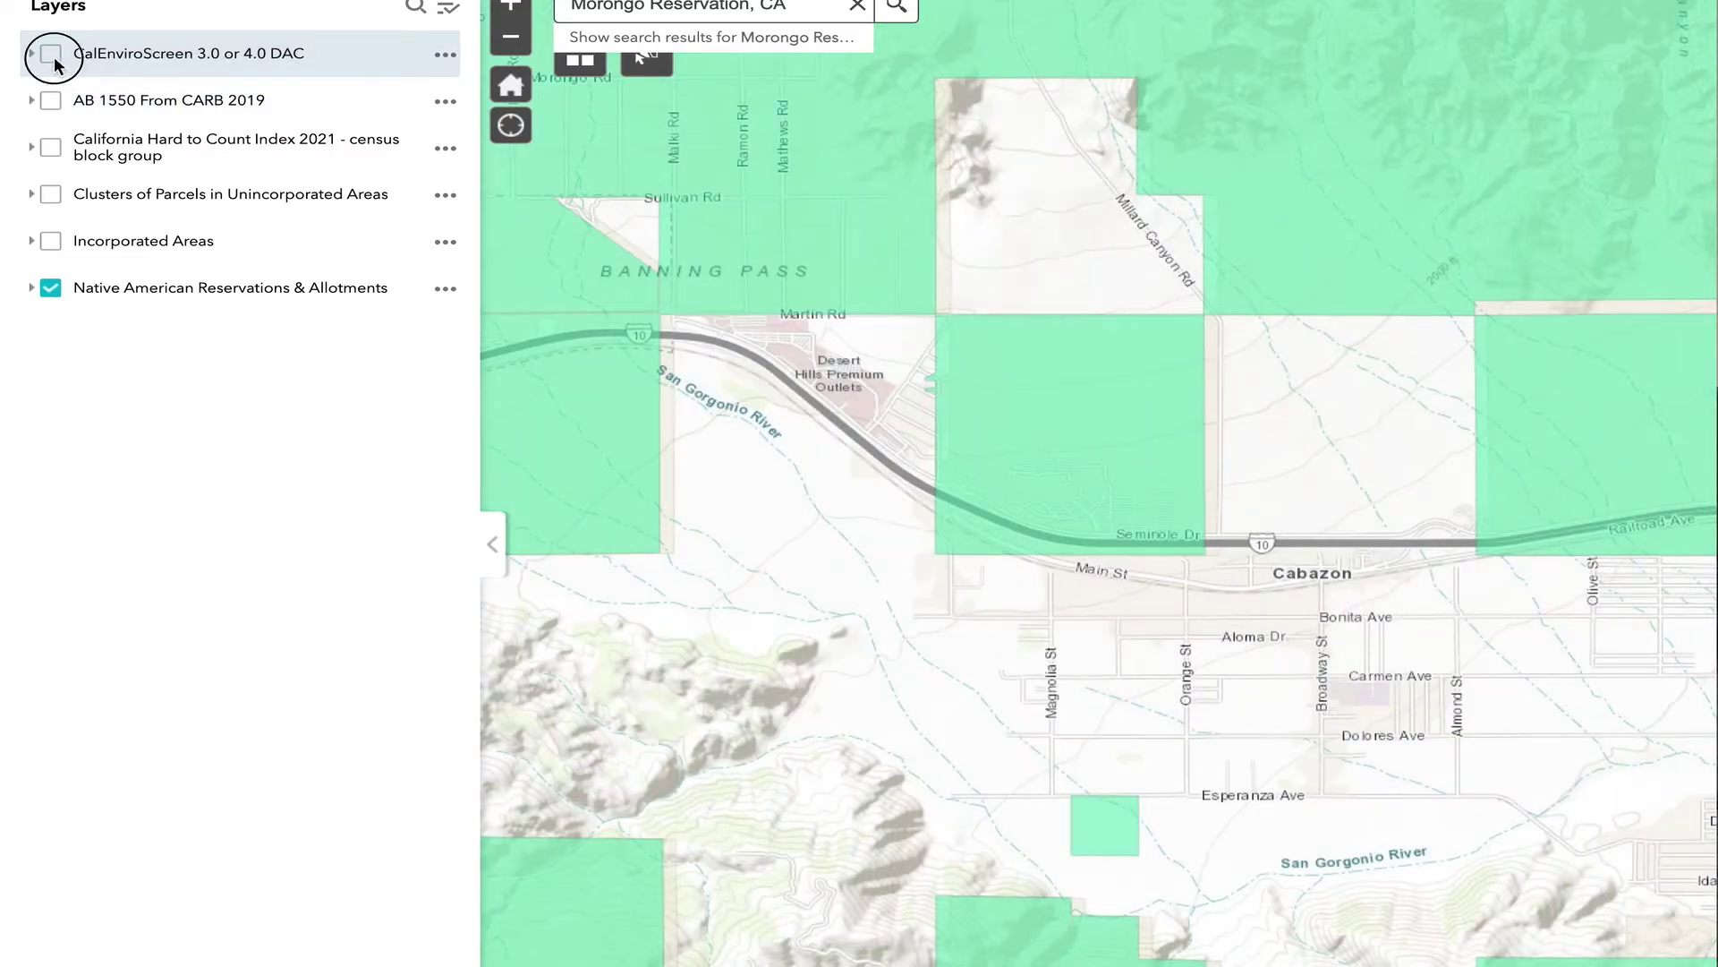
{"action": "left_click", "coordinate": [51, 100]}
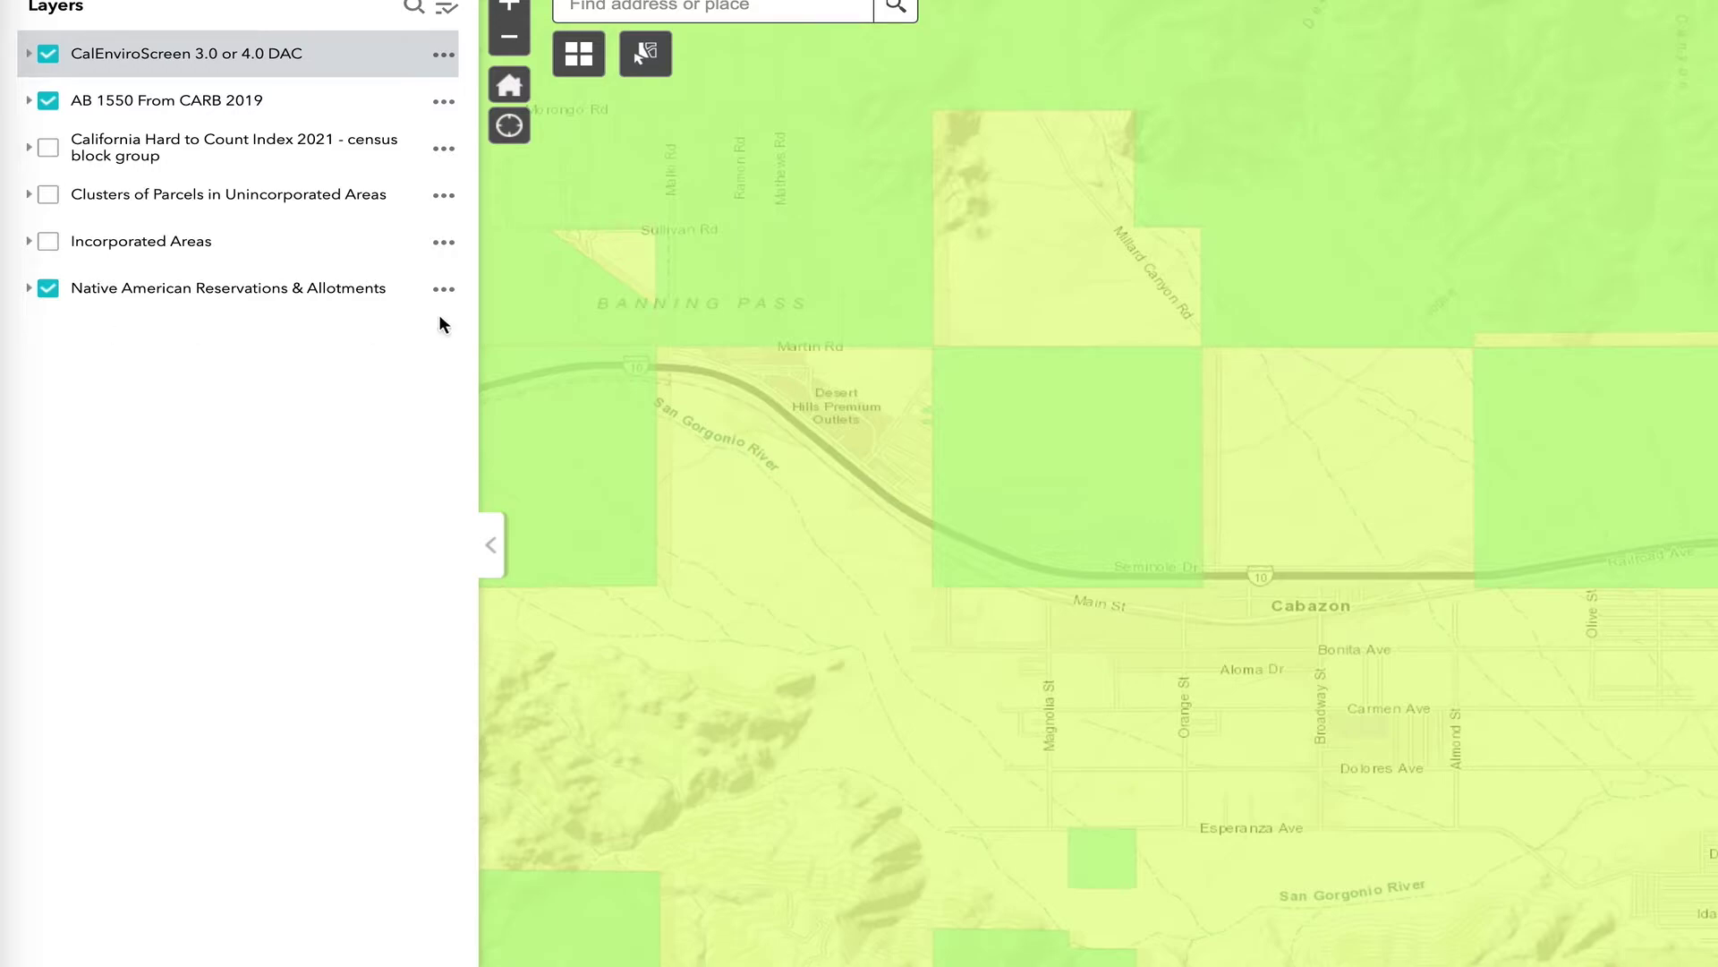
{"action": "left_click", "coordinate": [507, 85]}
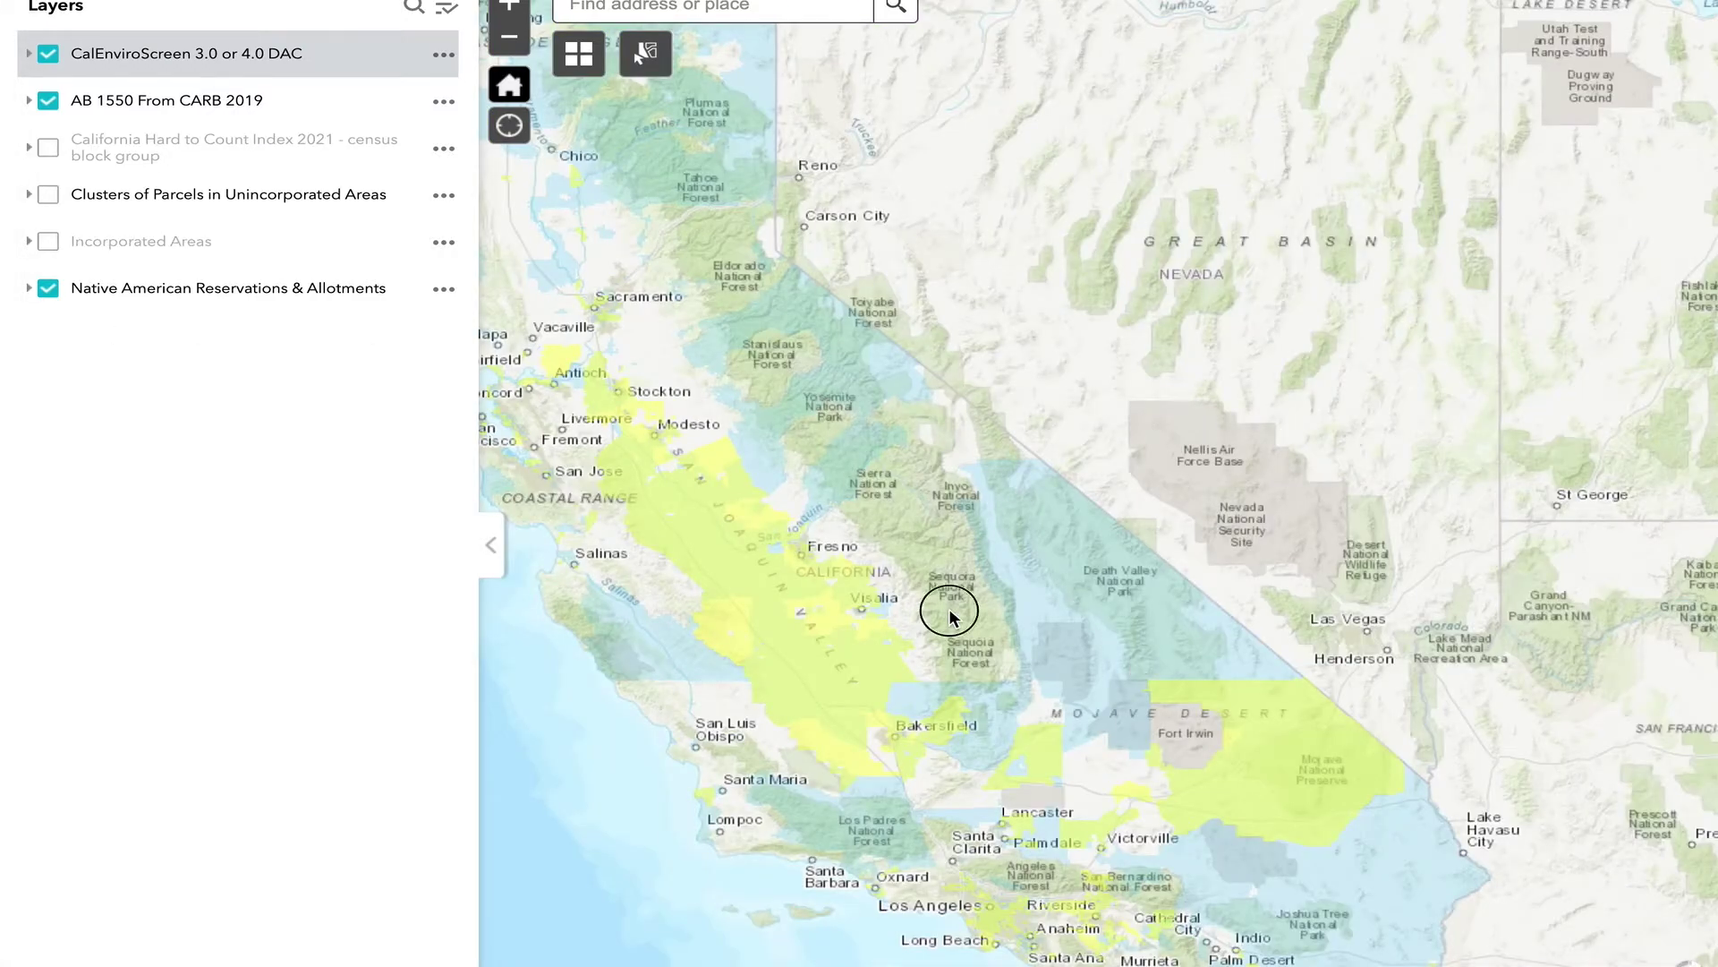
- Show the California Hard to Count Index 2021 and Clusters of Parcels in Unincorporated Areas layers on the map of California
{"action": "left_click_drag", "start_coordinate": [1197, 618], "coordinate": [1339, 614]}
{"action": "left_click_drag", "start_coordinate": [1016, 437], "coordinate": [1158, 510]}
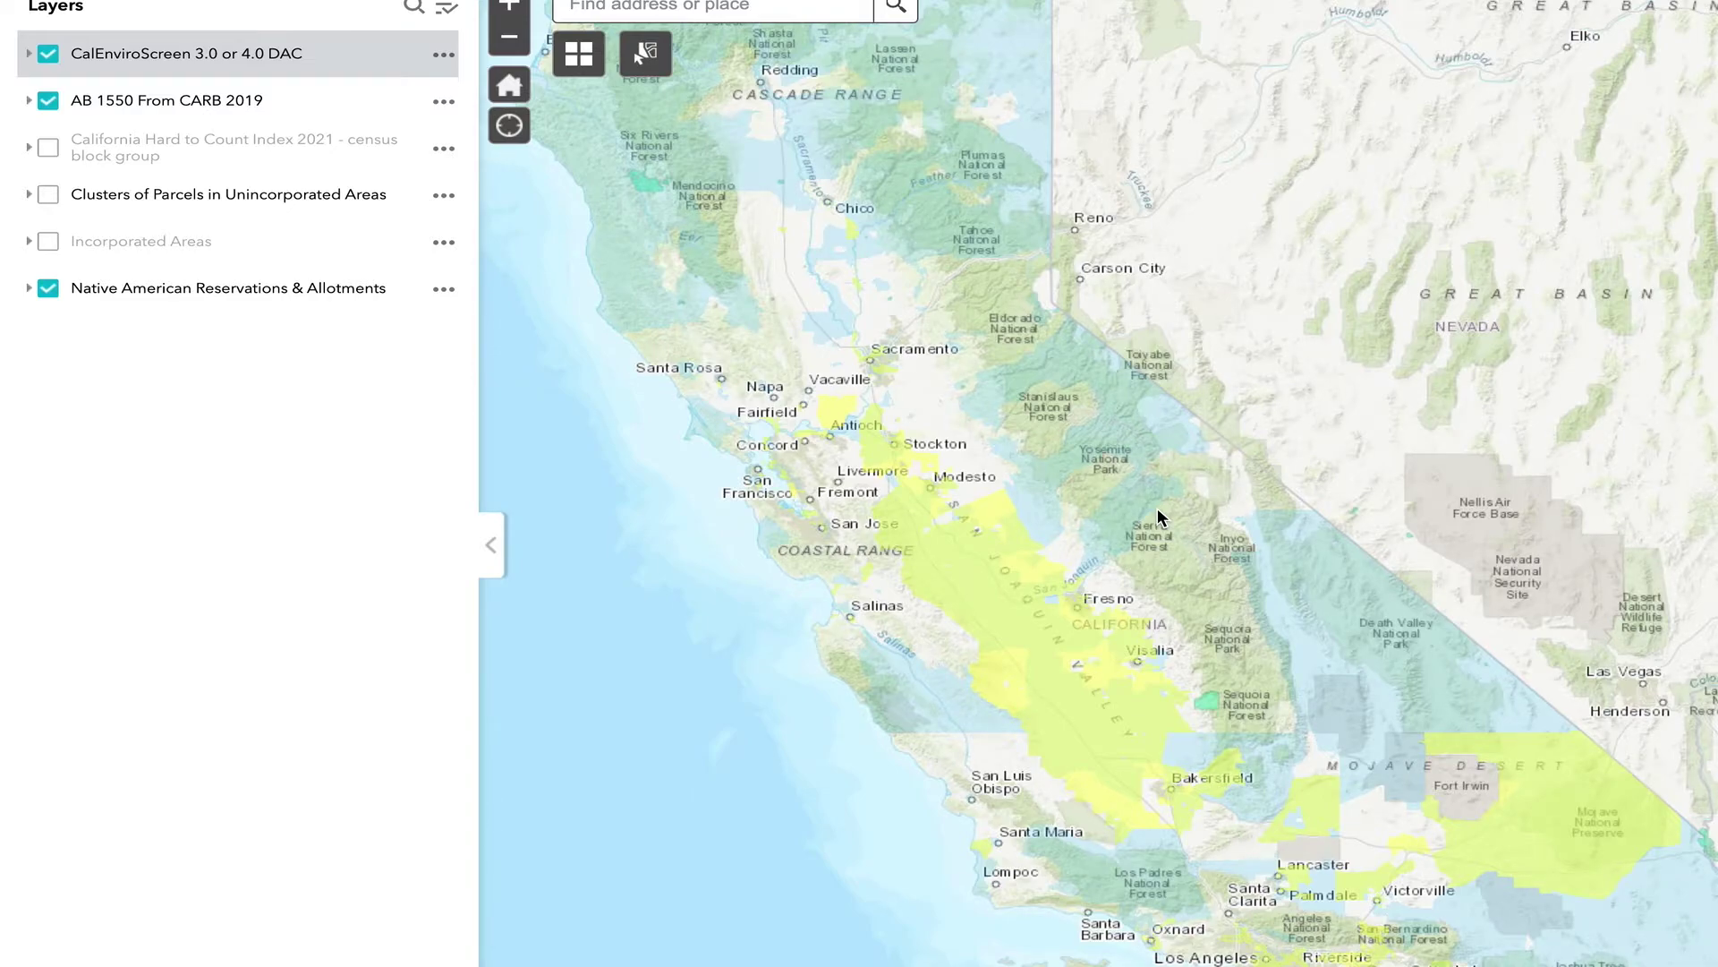
{"action": "left_click_drag", "start_coordinate": [928, 486], "coordinate": [964, 478]}
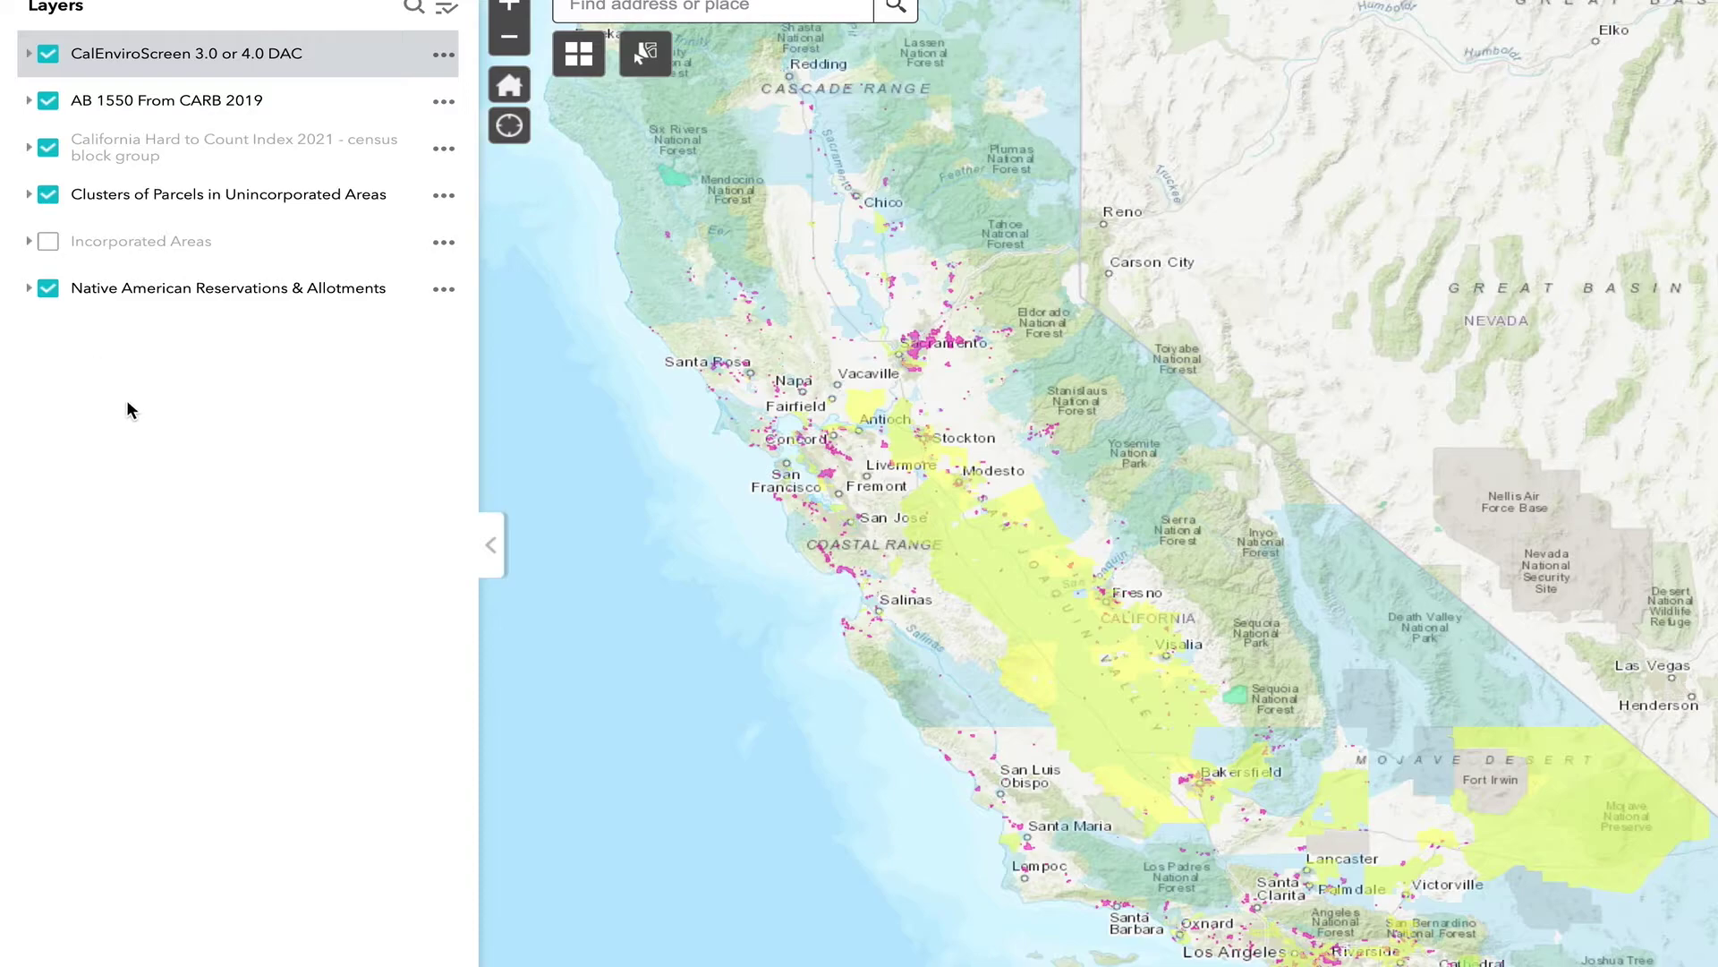
{"action": "left_click_drag", "start_coordinate": [736, 541], "coordinate": [755, 577]}
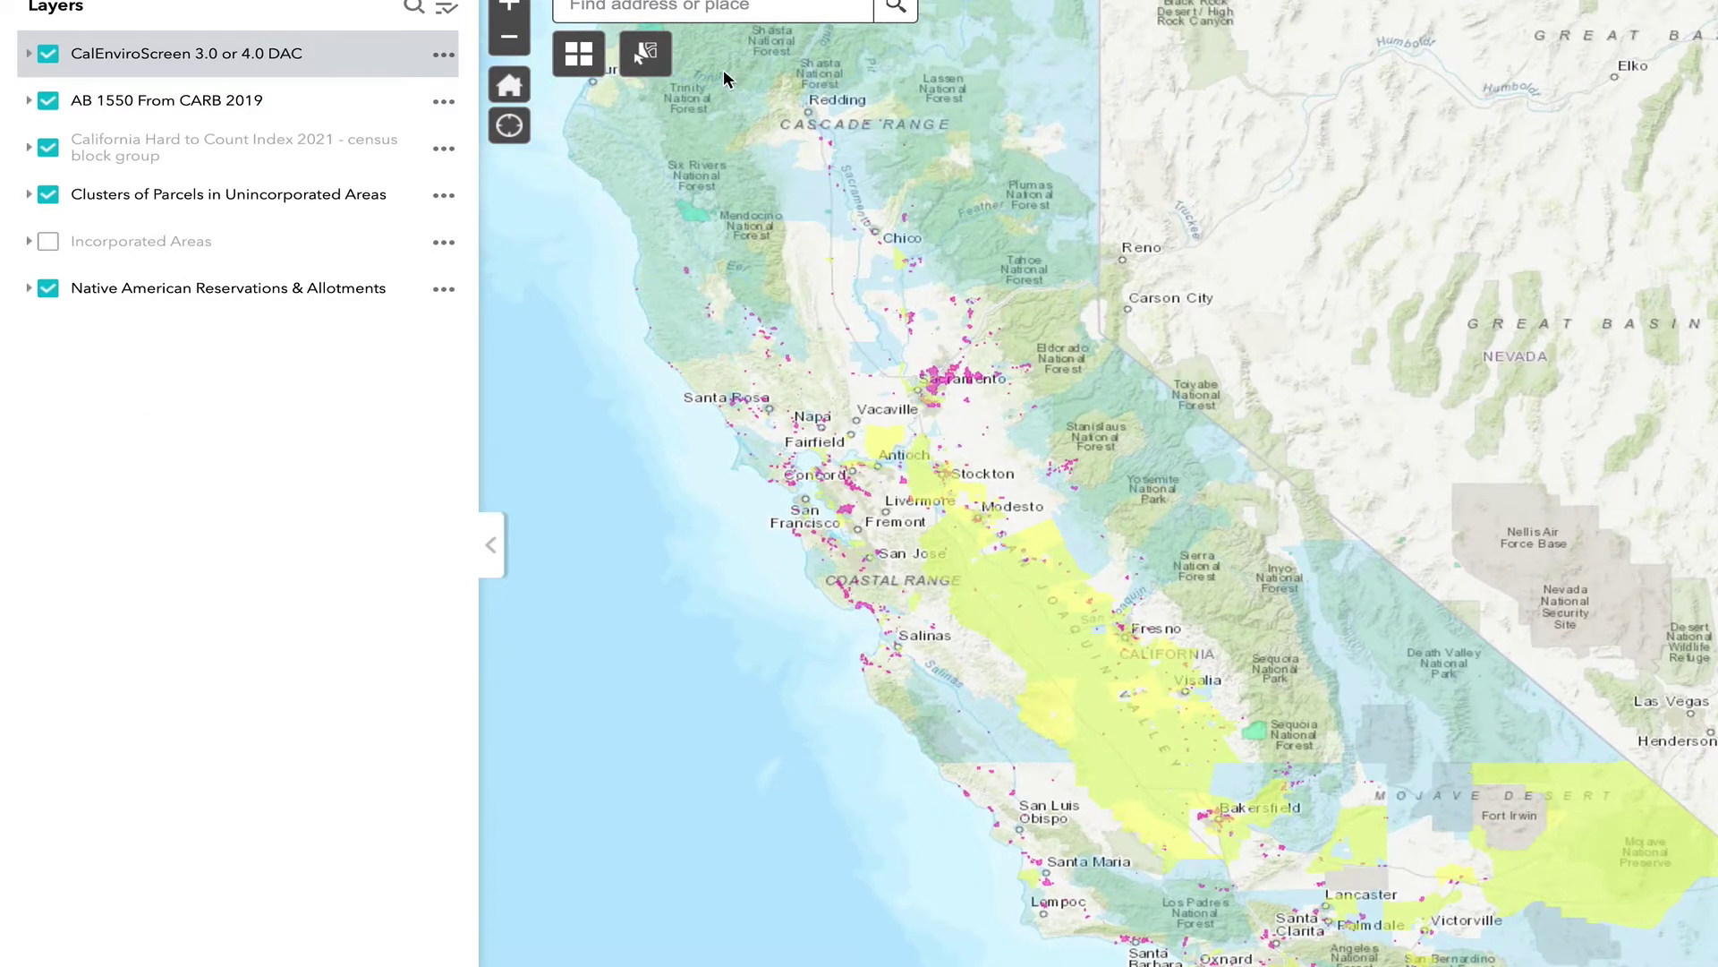
{"action": "left_click", "coordinate": [698, 9]}
{"action": "type", "text": "Coachell"}
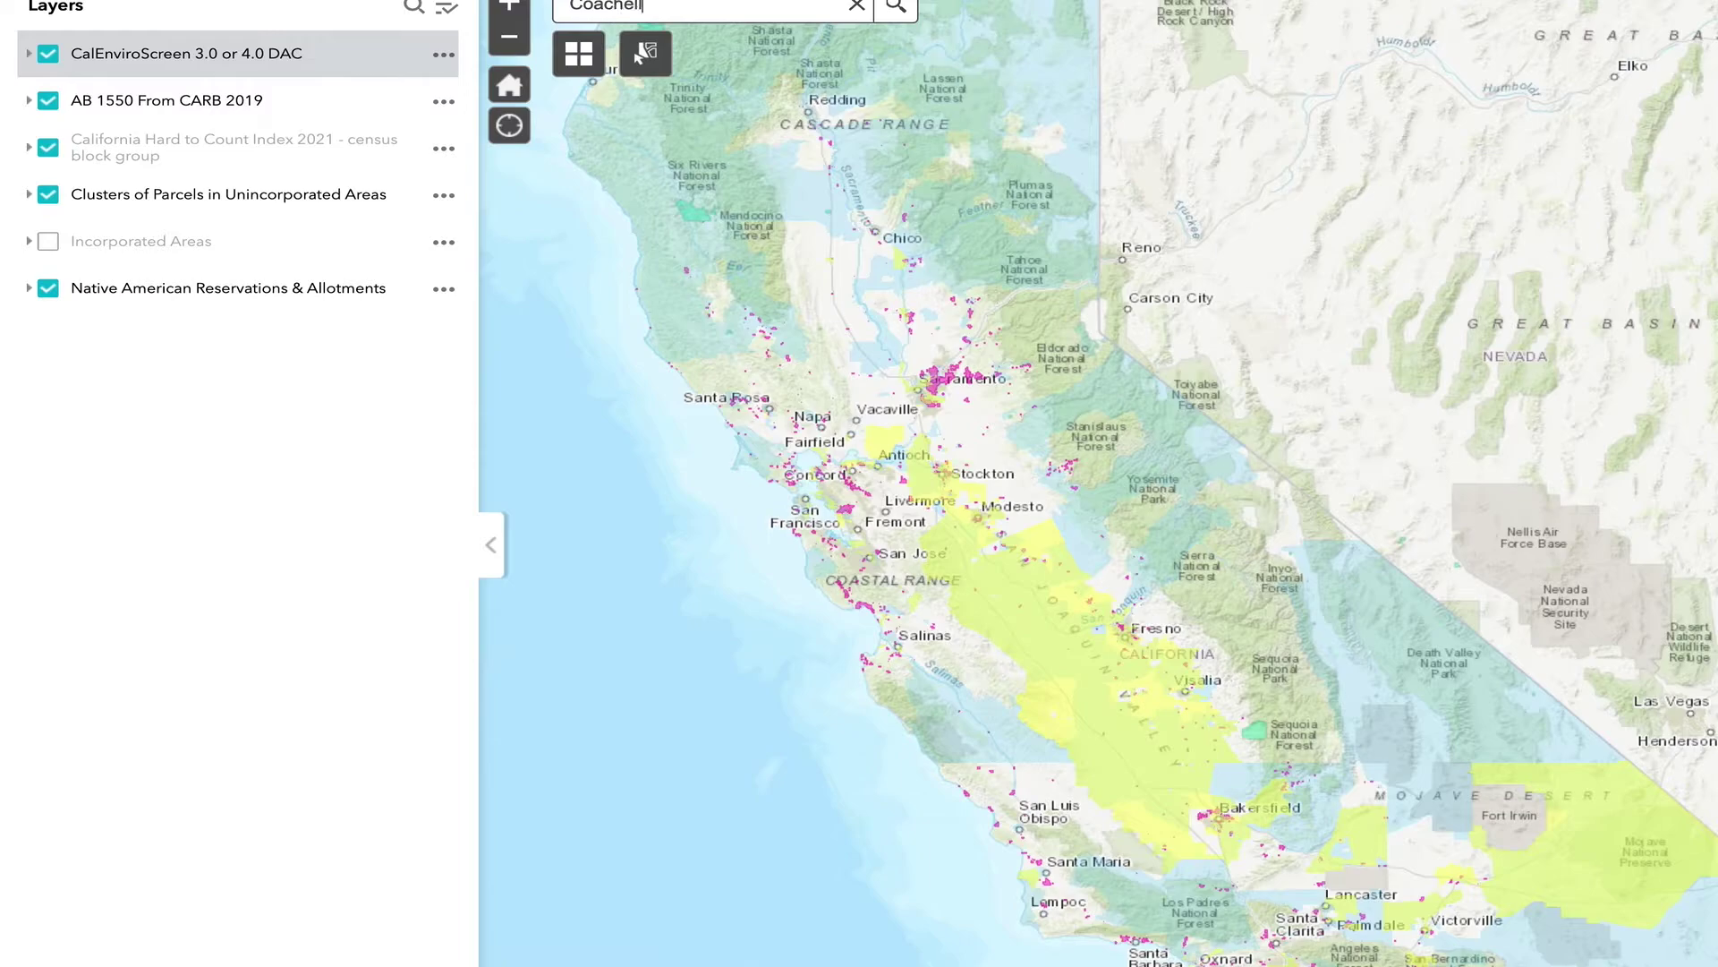
{"action": "type", "text": "a Valley"}
{"action": "key", "text": "BackSpace"}
{"action": "key", "text": "BackSpace"}
{"action": "key", "text": "BackSpace"}
{"action": "key", "text": "BackSpace"}
{"action": "key", "text": "BackSpace"}
{"action": "key", "text": "BackSpace"}
{"action": "key", "text": "BackSpace"}
{"action": "key", "text": "BackSpace"}
{"action": "key", "text": "BackSpace"}
{"action": "key", "text": "BackSpace"}
{"action": "key", "text": "BackSpace"}
{"action": "key", "text": "BackSpace"}
{"action": "key", "text": "BackSpace"}
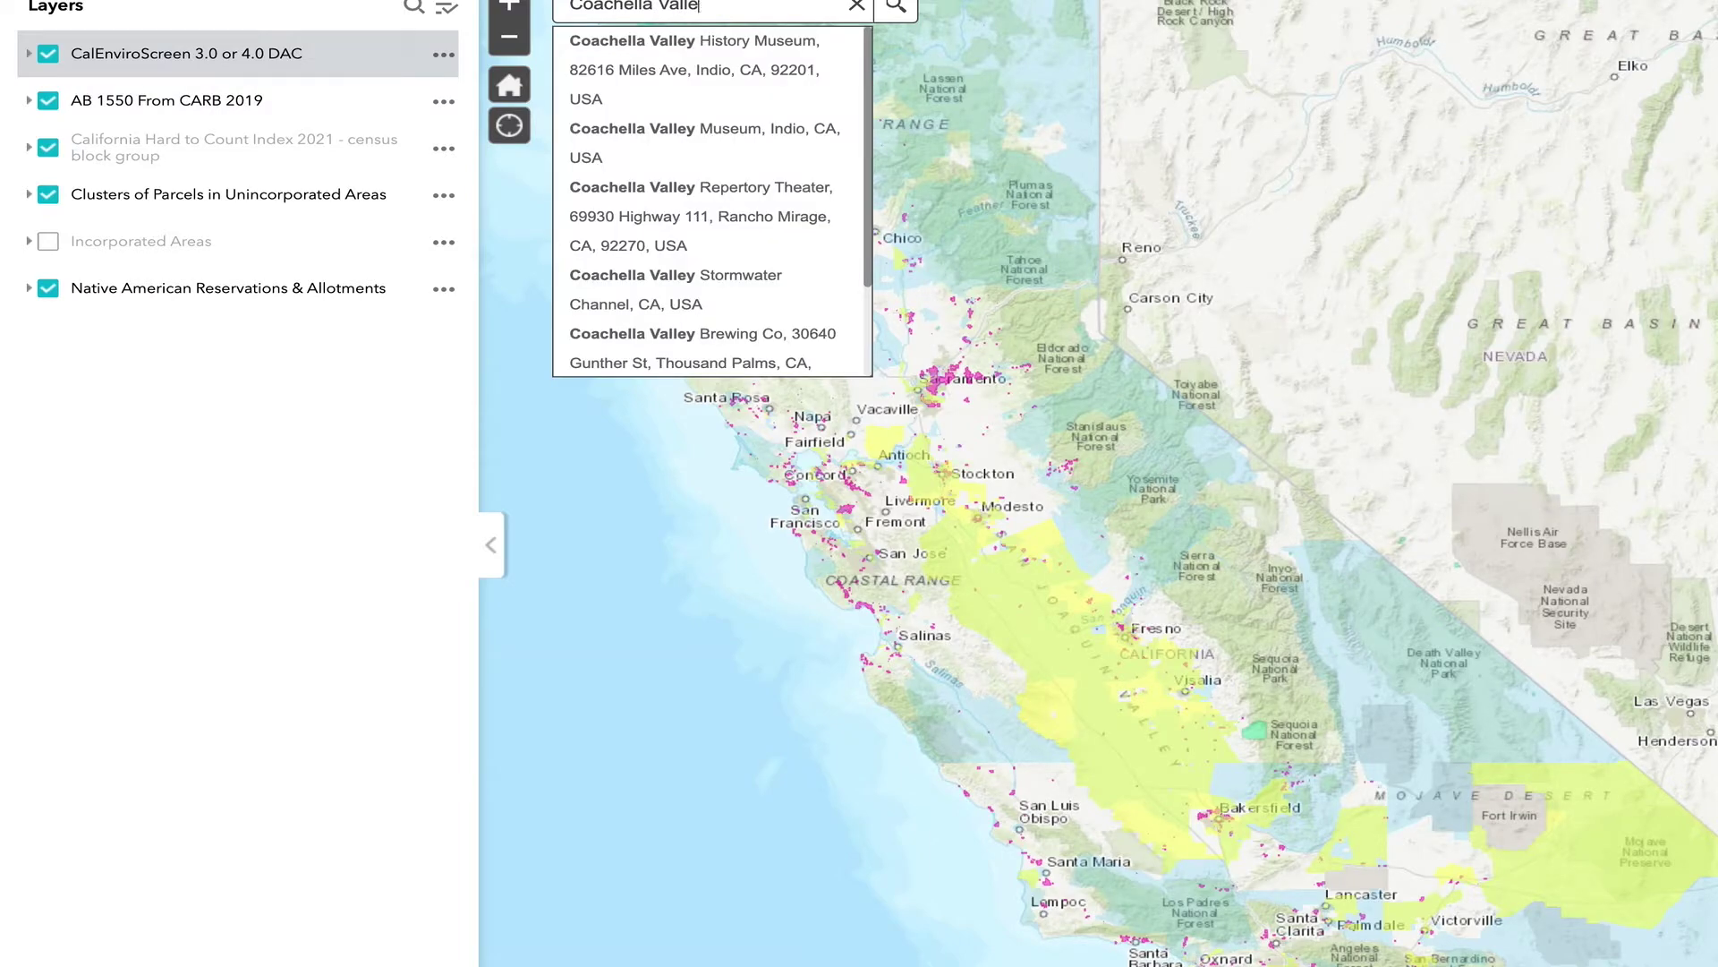
{"action": "key", "text": "BackSpace"}
{"action": "key", "text": "BackSpace"}
{"action": "key", "text": "BackSpace"}
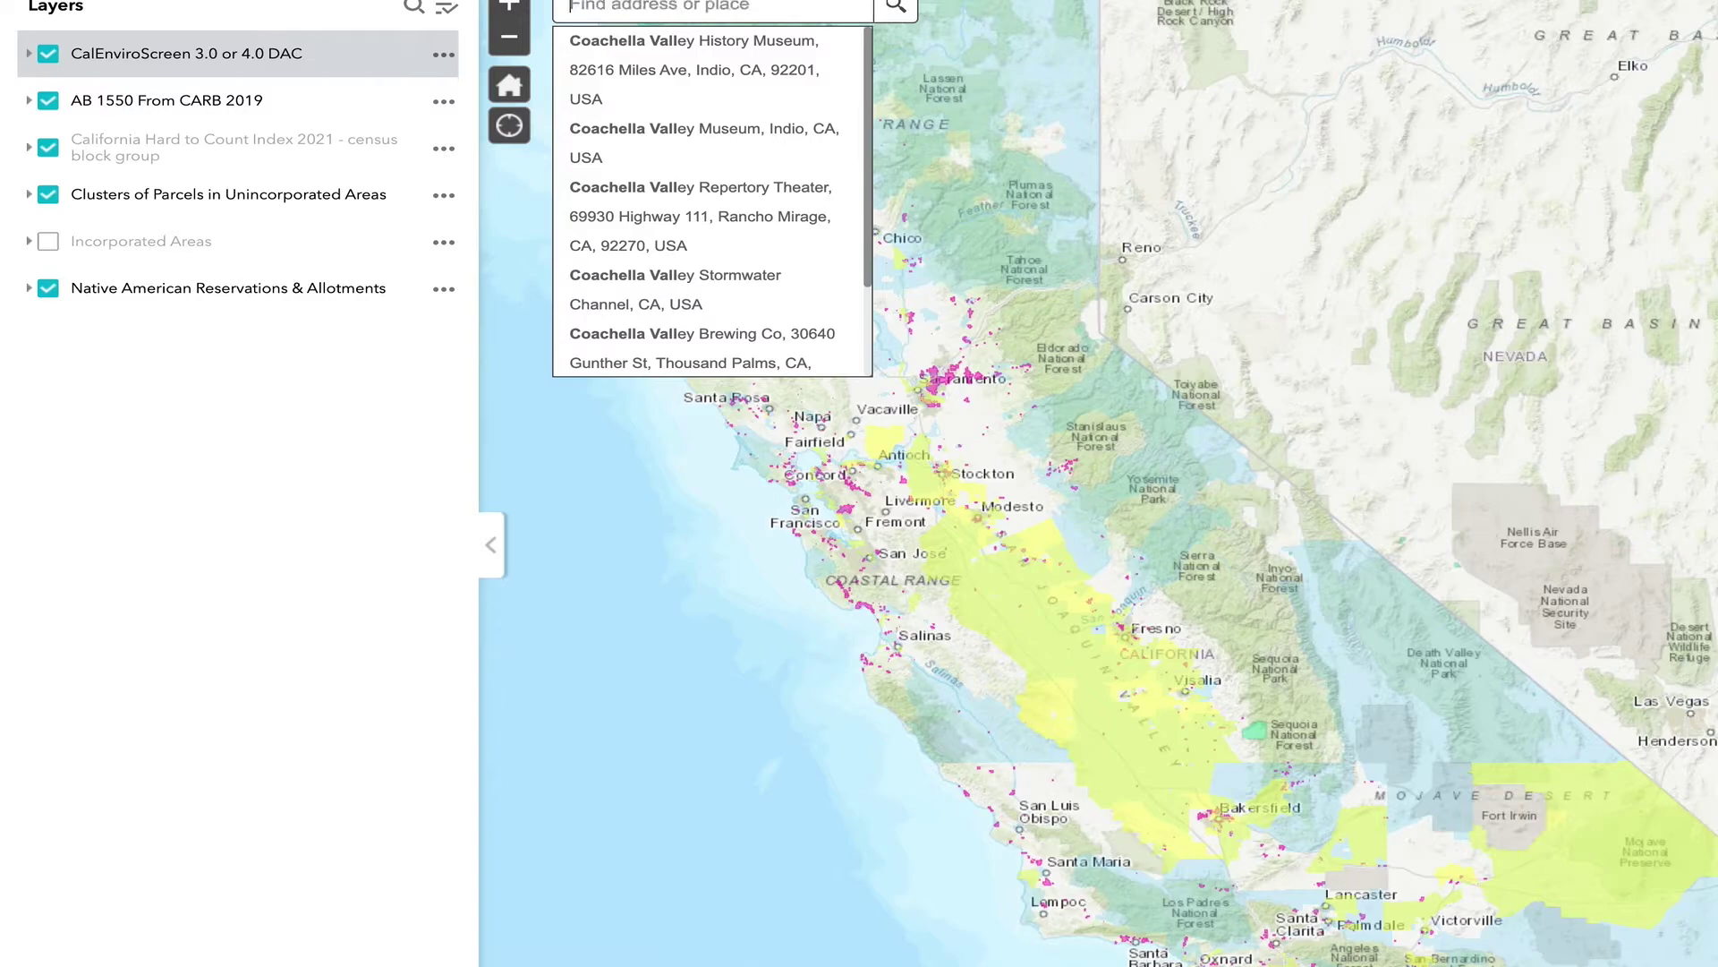
- Search the map for Mecca, CA, widen the view around the town, and close the result pop-up
{"action": "type", "text": "Mecca"}
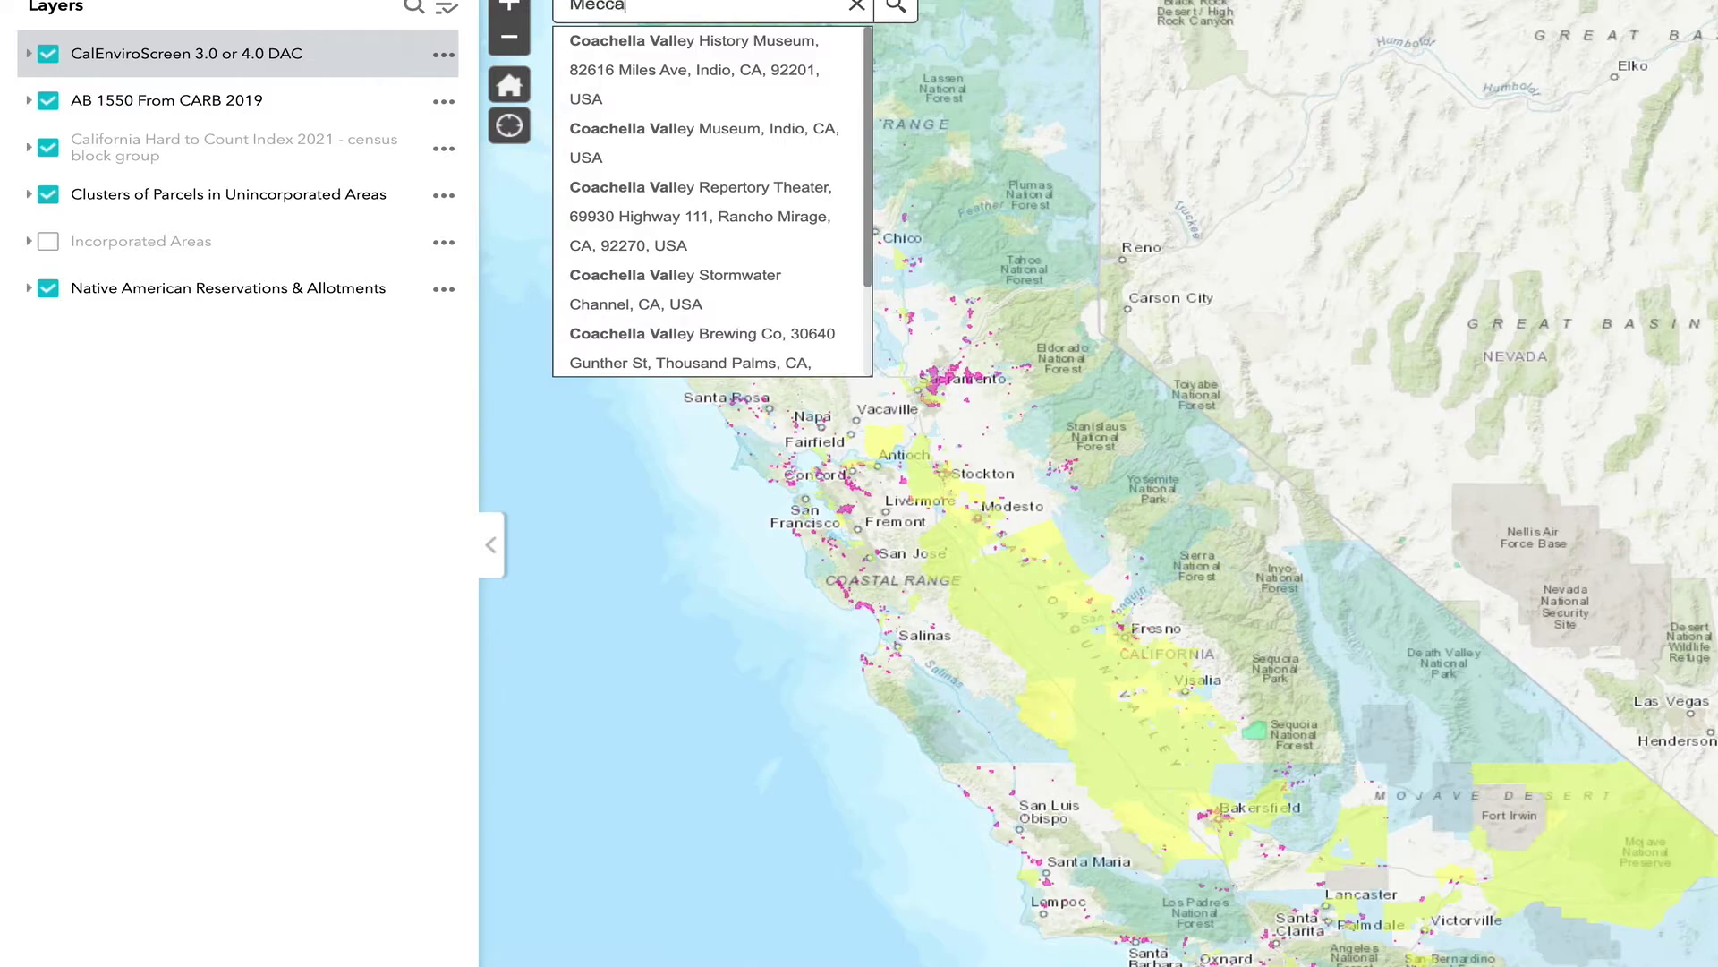
{"action": "type", "text": ", CA"}
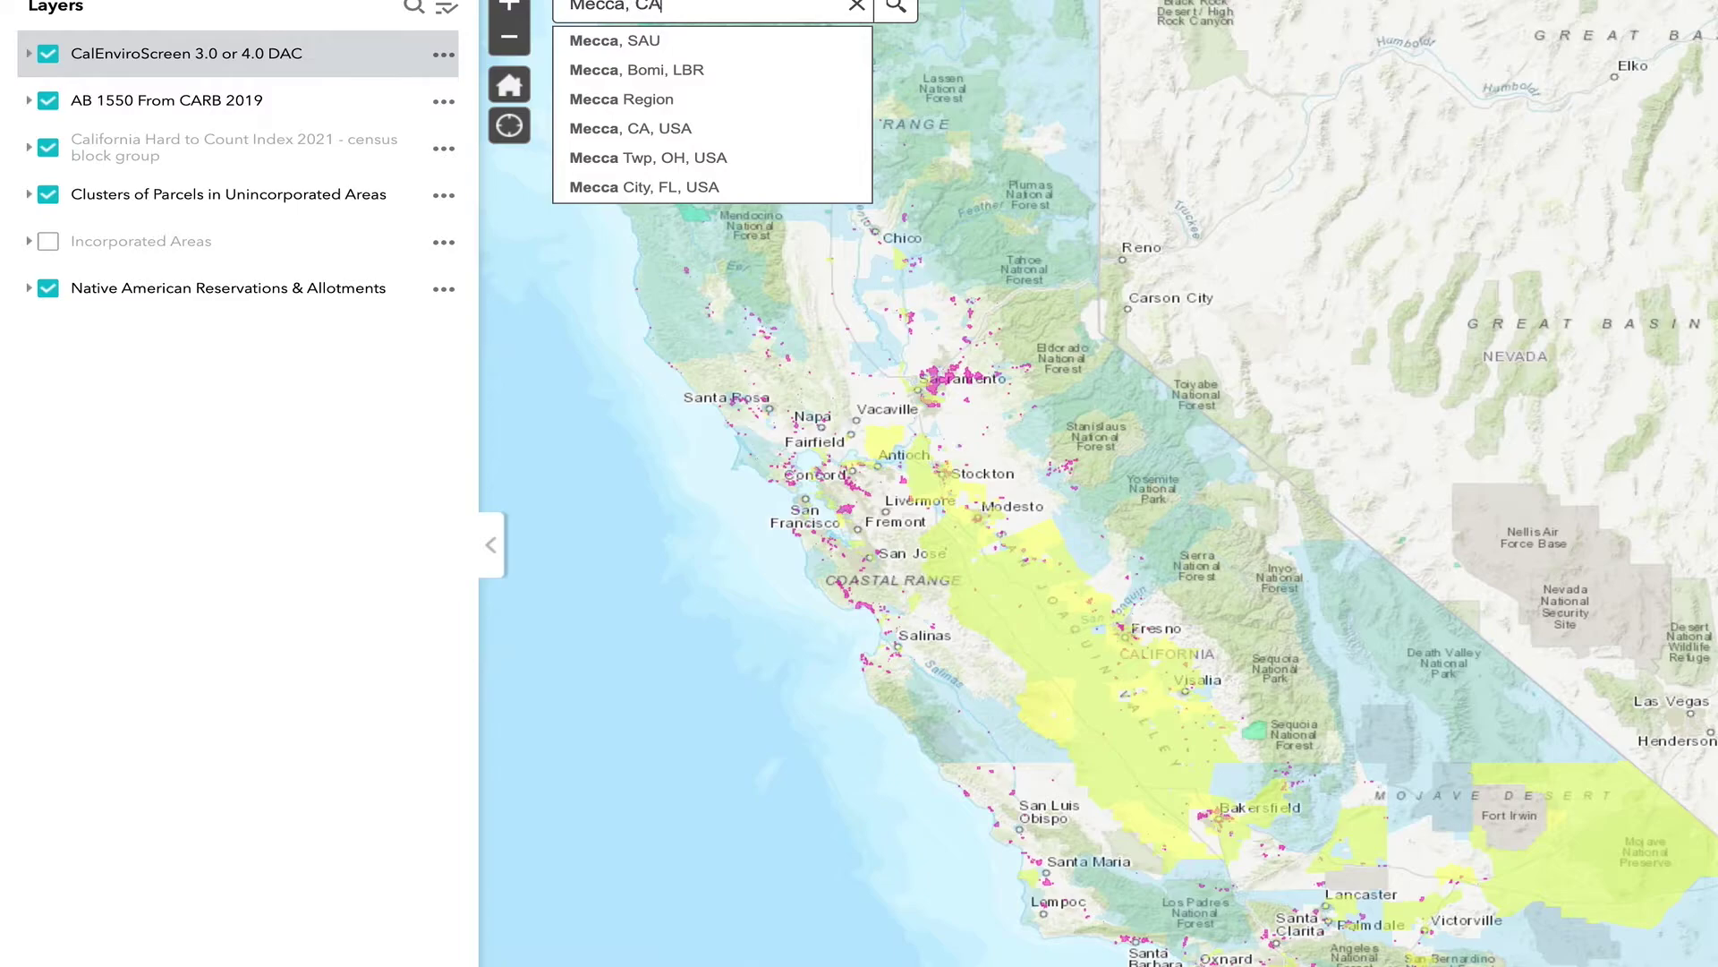
{"action": "key", "text": "Return"}
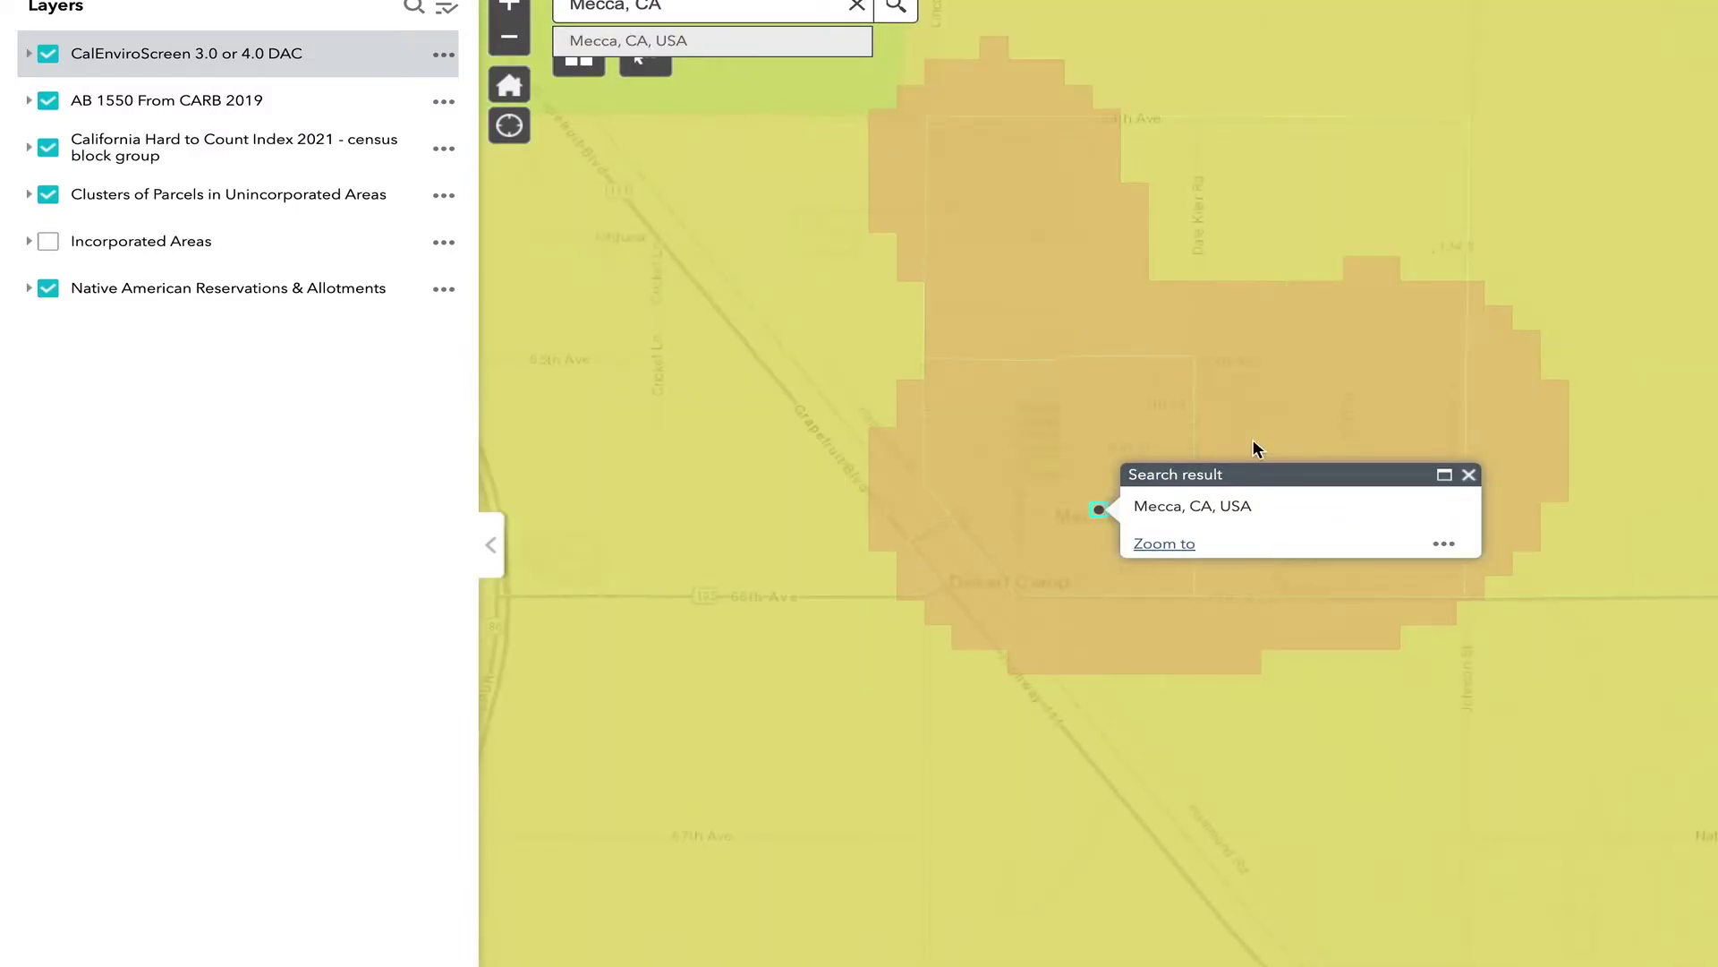
{"action": "left_click", "coordinate": [495, 40]}
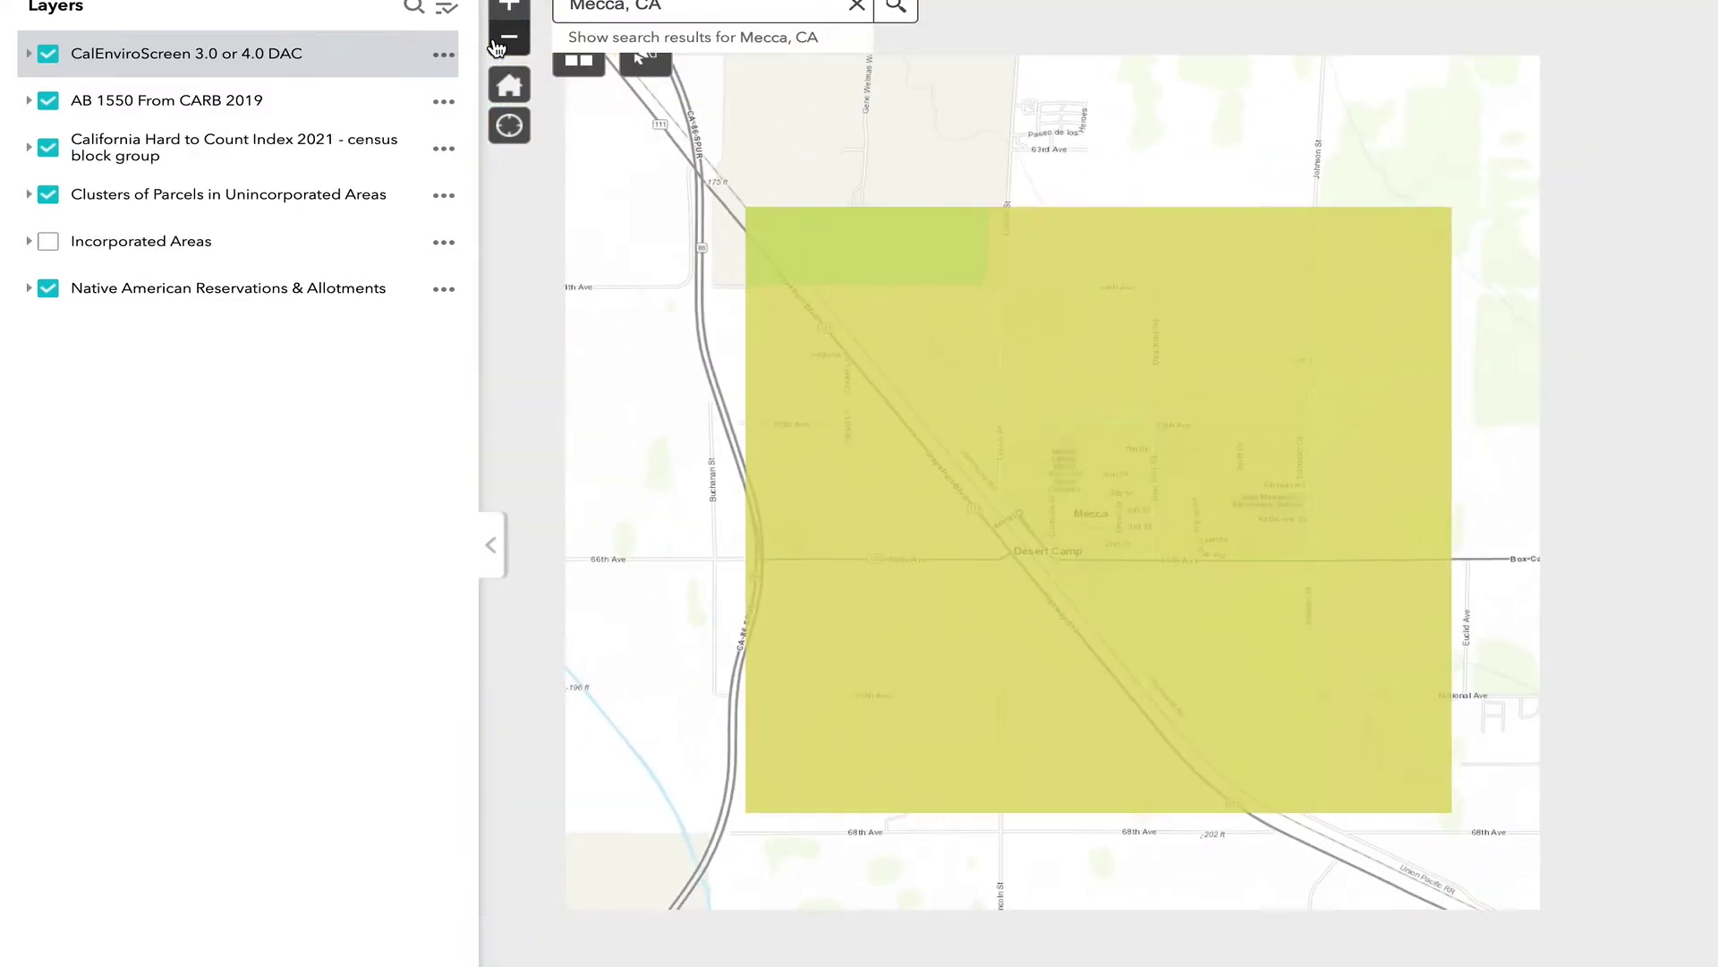
{"action": "left_click", "coordinate": [497, 40]}
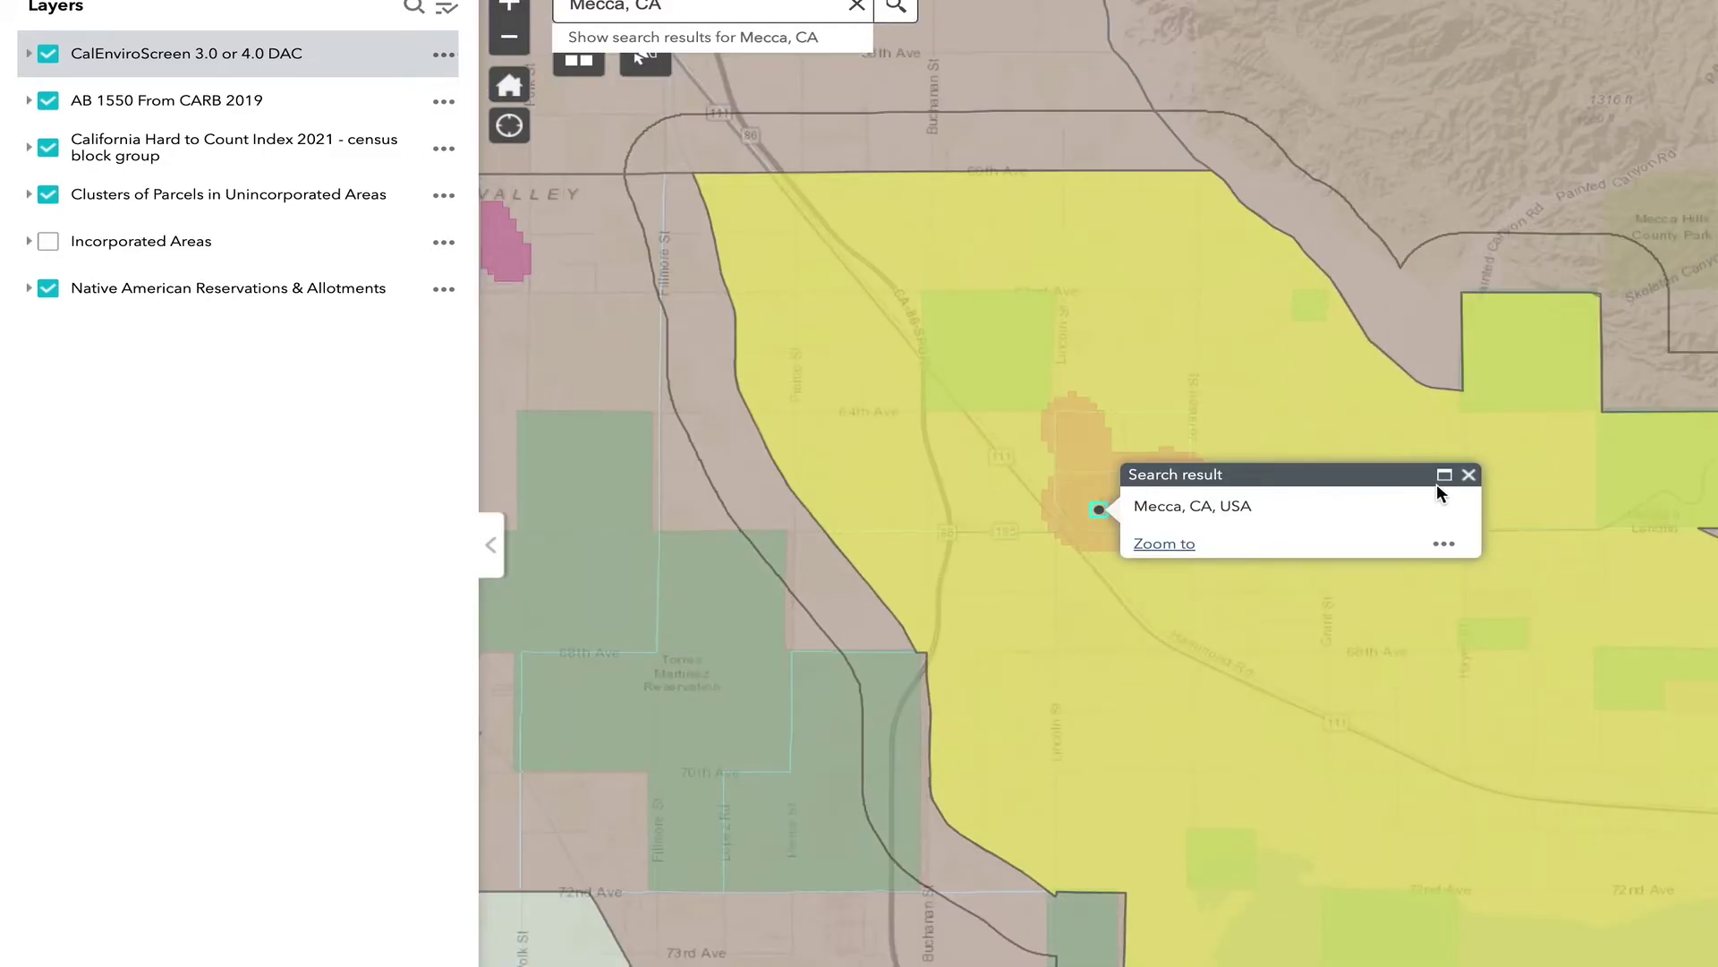
{"action": "left_click", "coordinate": [1468, 474]}
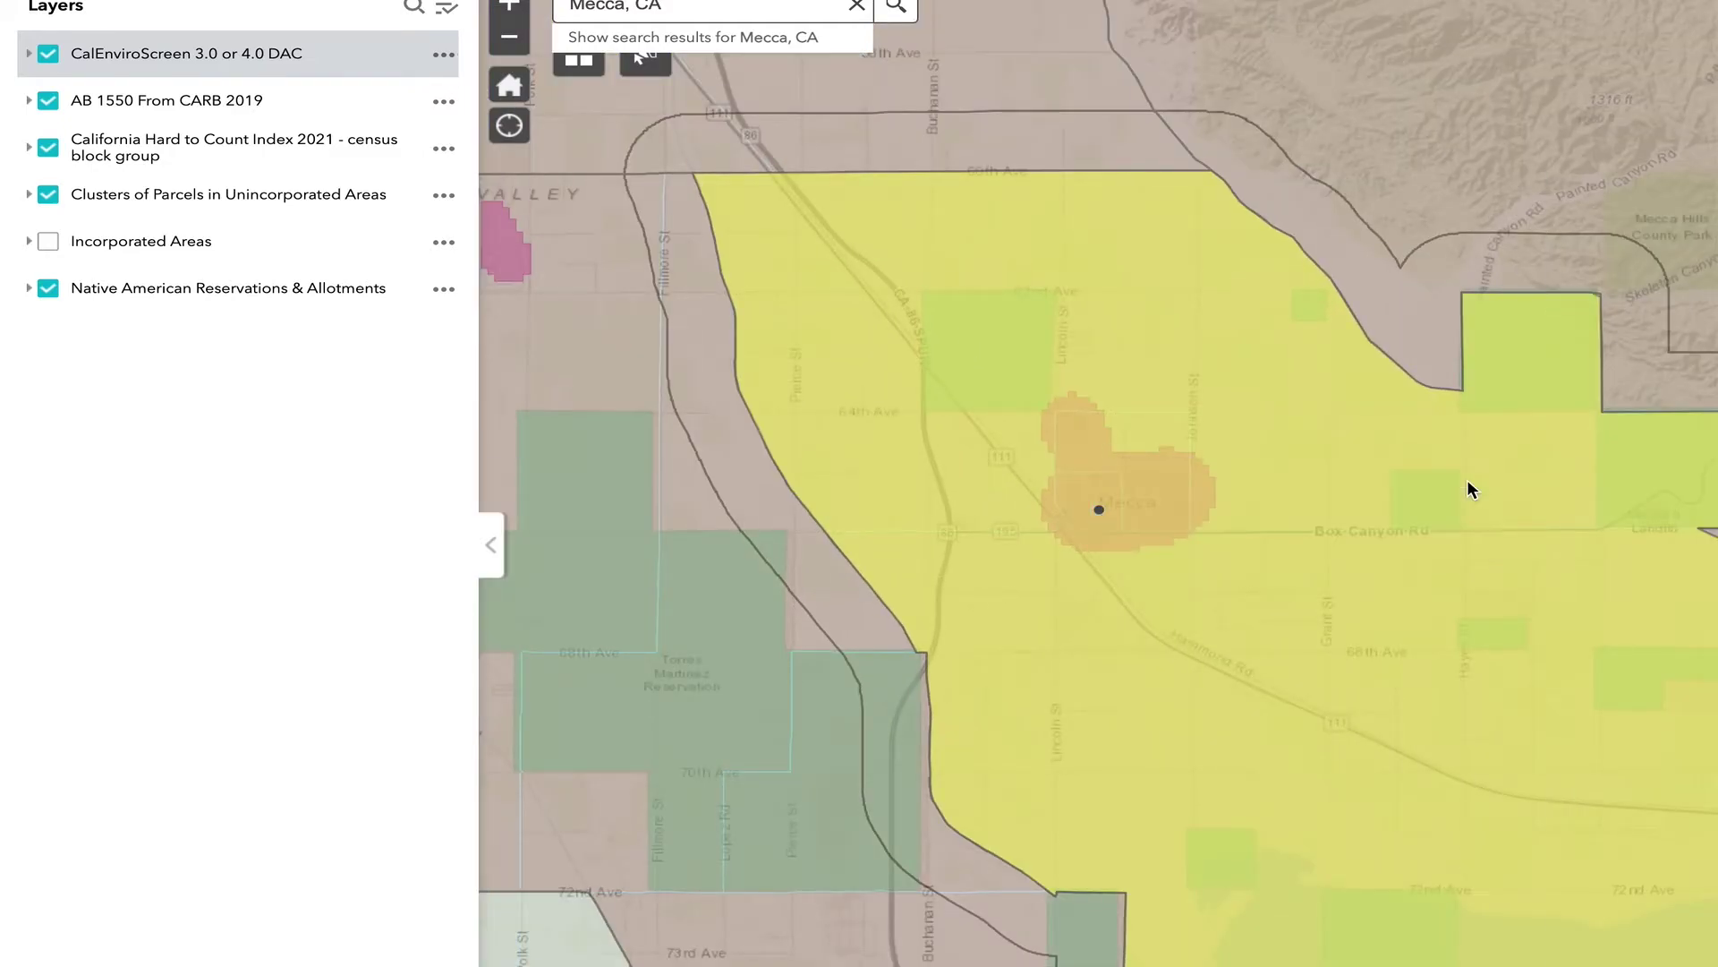
- Hide every layer around Mecca except Clusters of Parcels in Unincorporated Areas
{"action": "left_click", "coordinate": [48, 54]}
{"action": "left_click", "coordinate": [47, 100]}
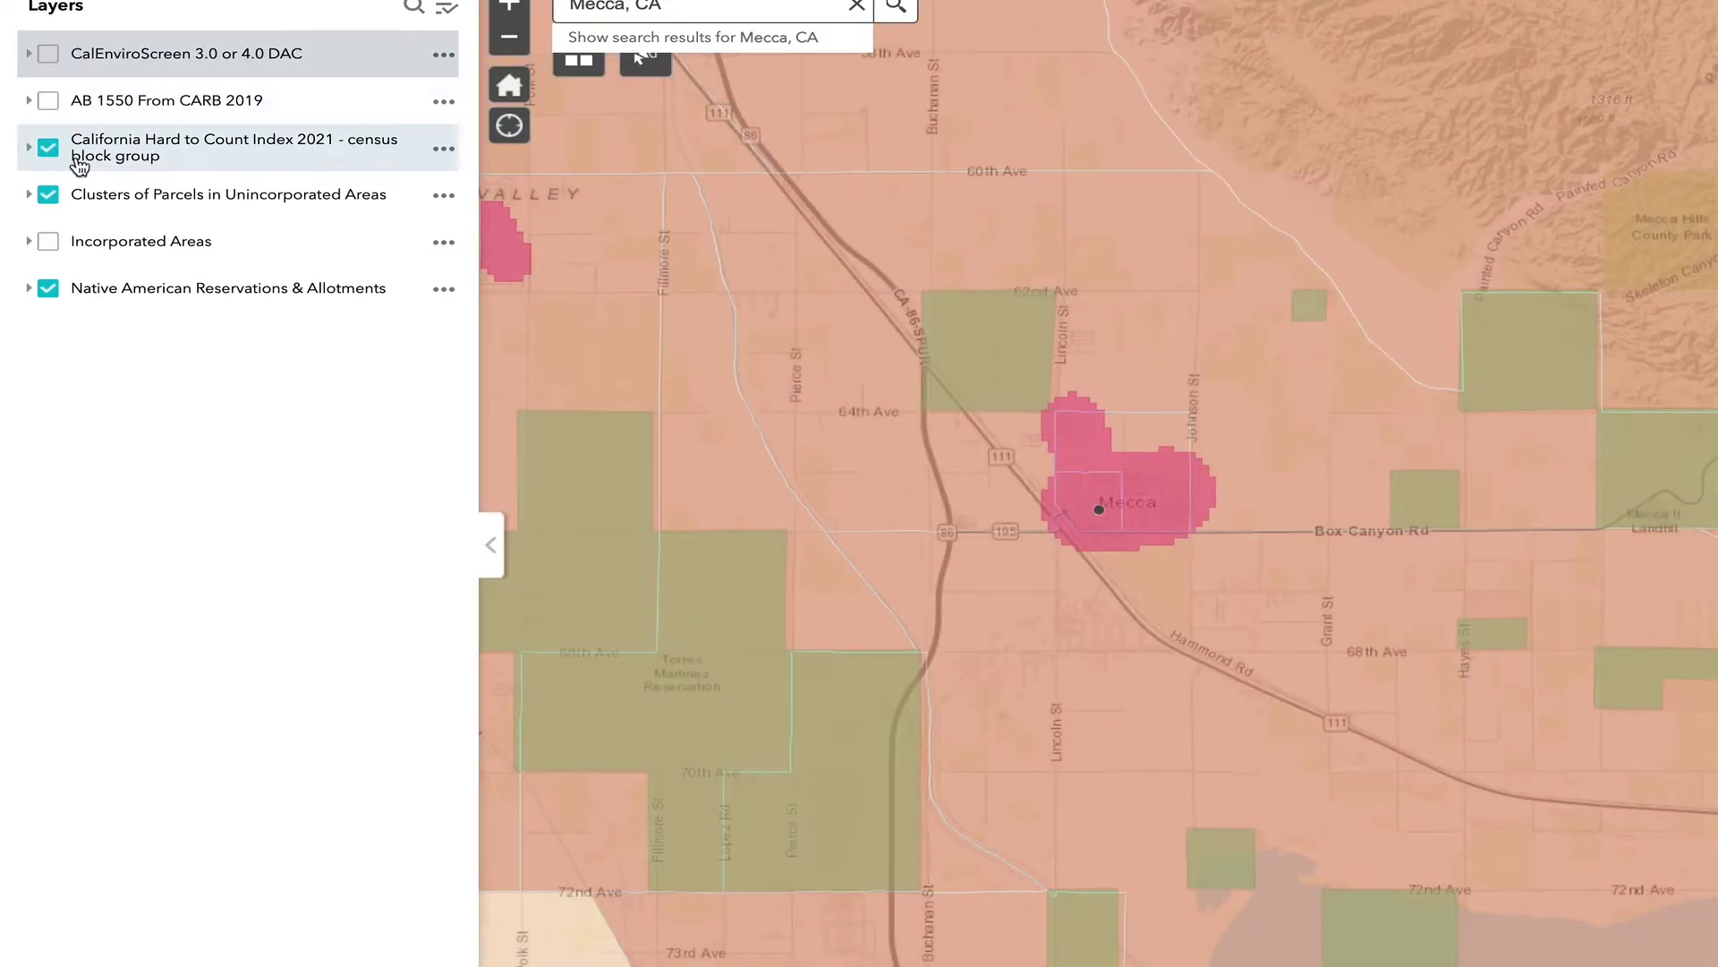
{"action": "left_click", "coordinate": [50, 149]}
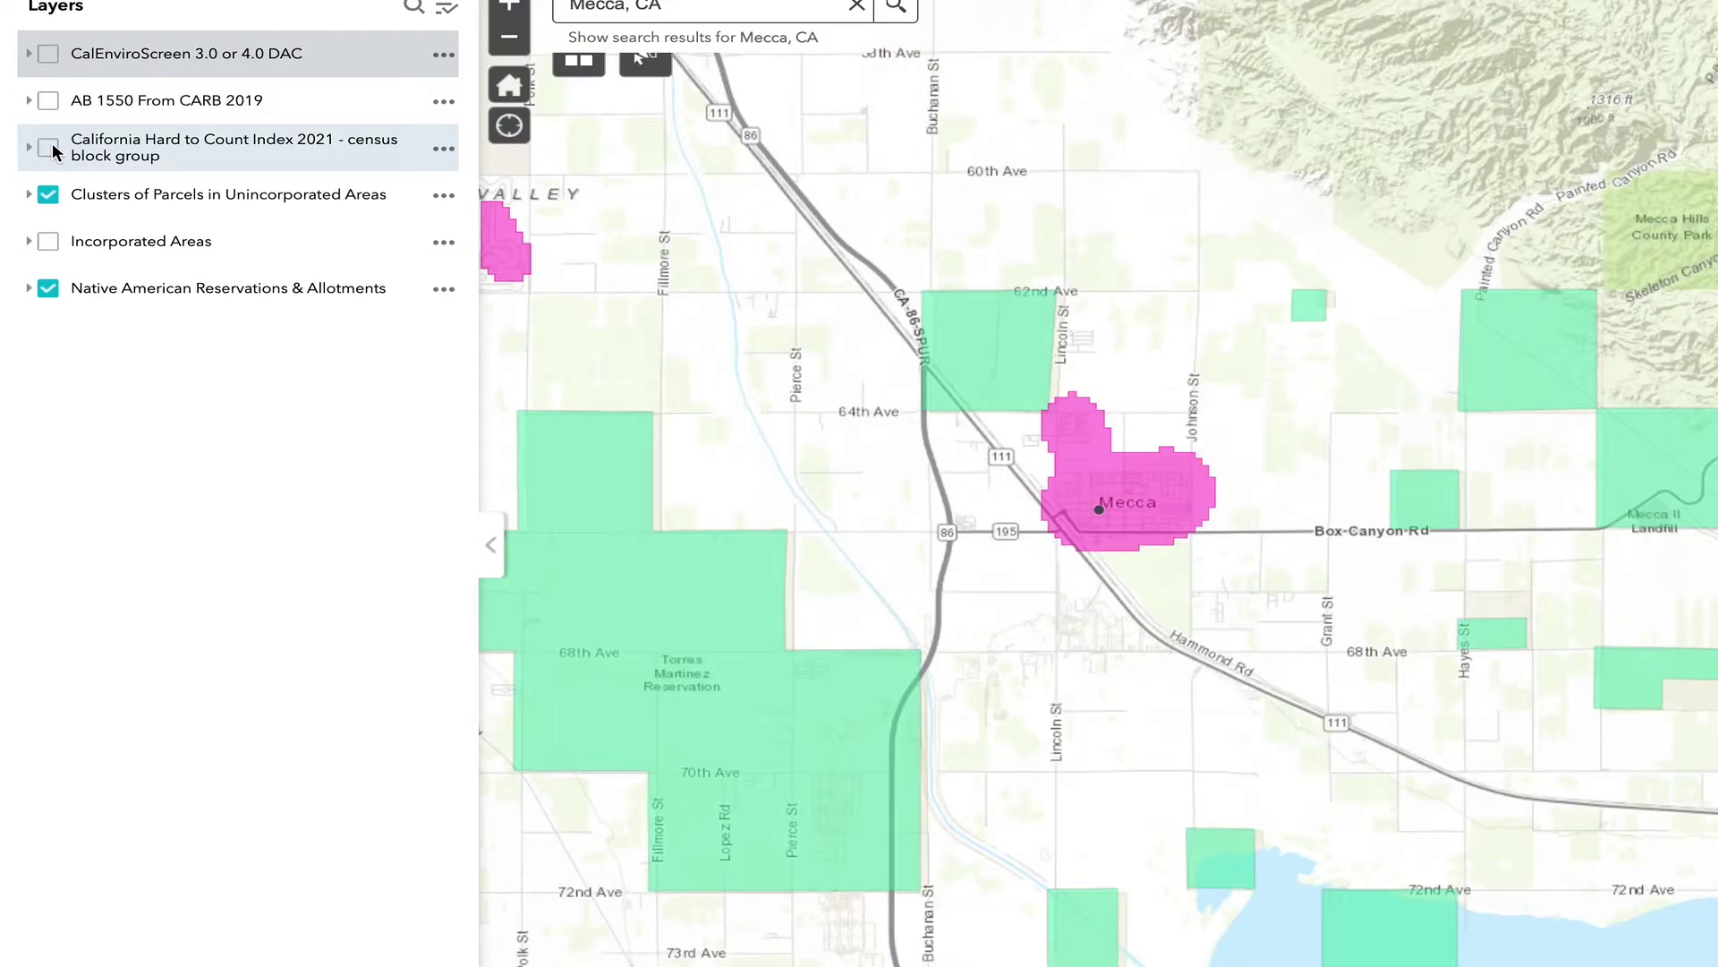
{"action": "left_click", "coordinate": [53, 195]}
{"action": "left_click", "coordinate": [46, 288]}
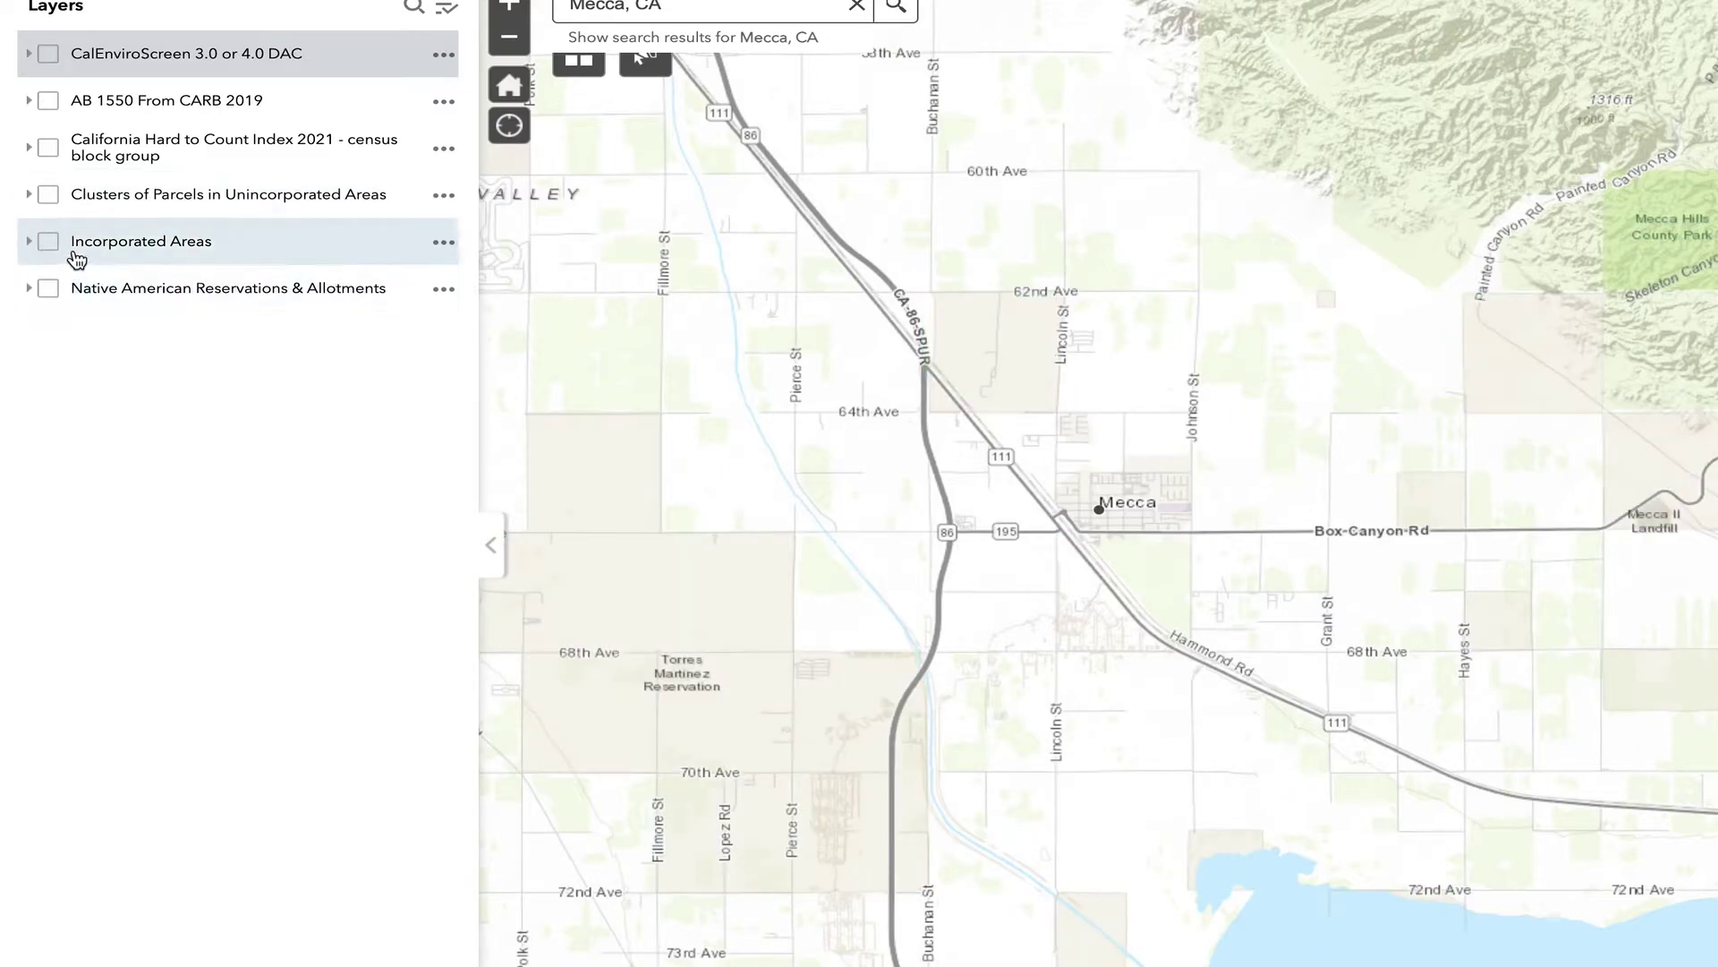
{"action": "left_click", "coordinate": [47, 193]}
{"action": "left_click_drag", "start_coordinate": [844, 486], "coordinate": [896, 521]}
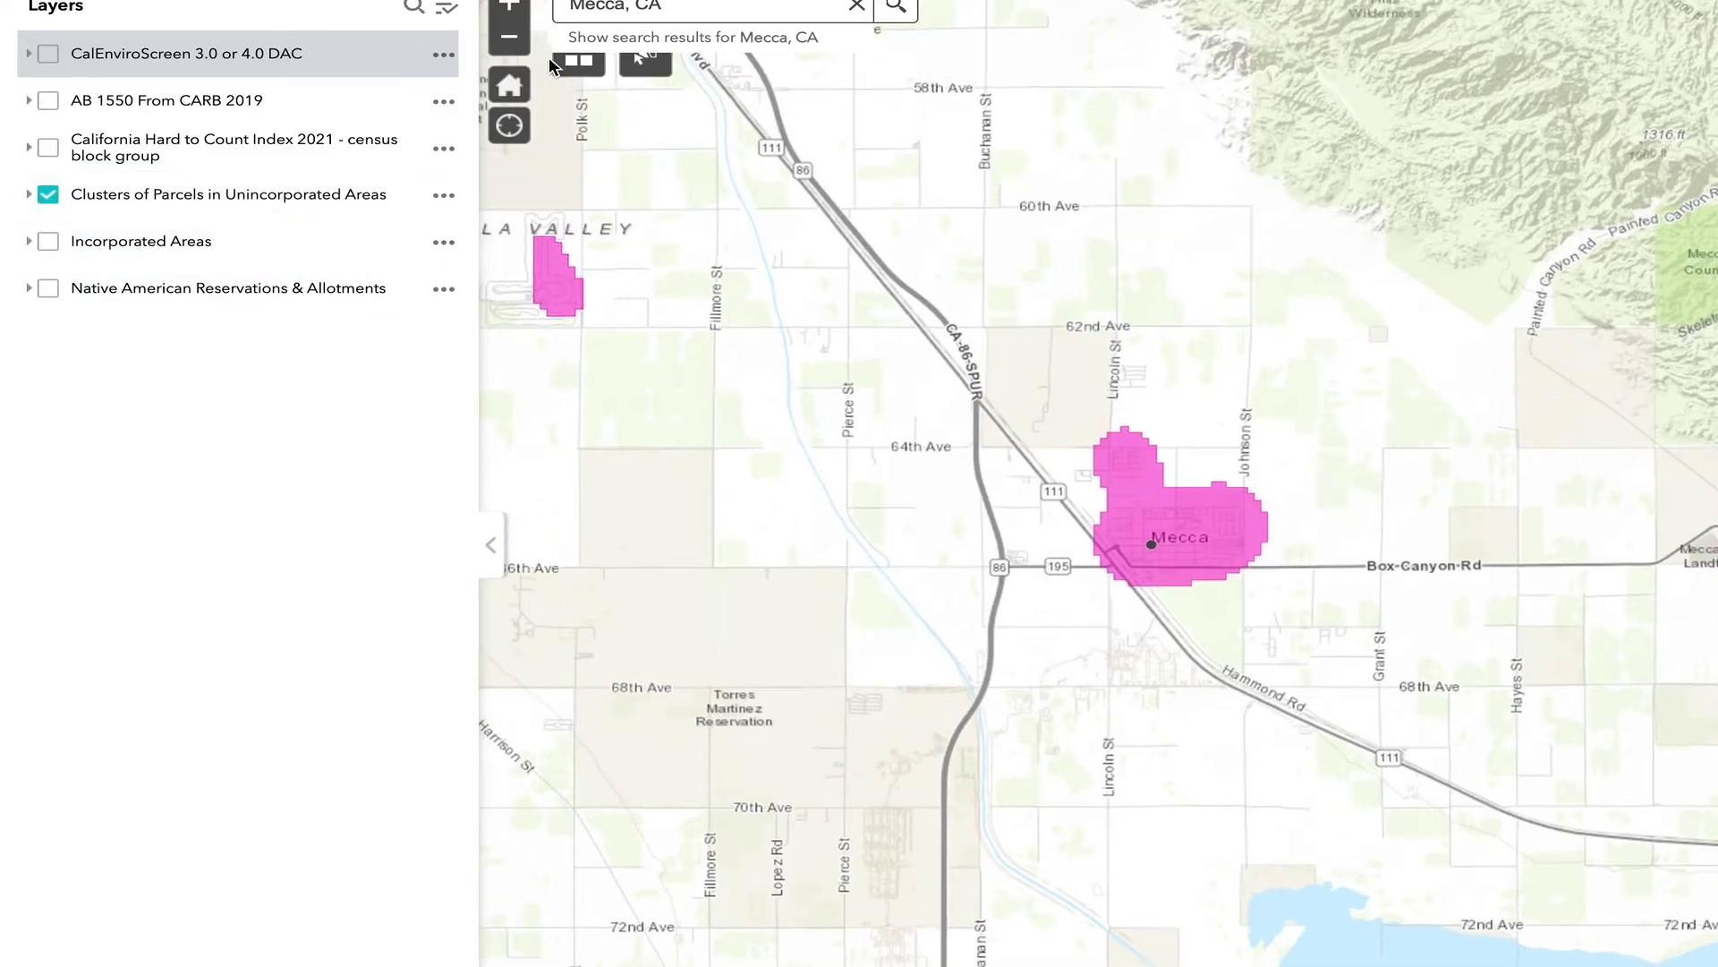
{"action": "left_click_drag", "start_coordinate": [977, 520], "coordinate": [959, 506]}
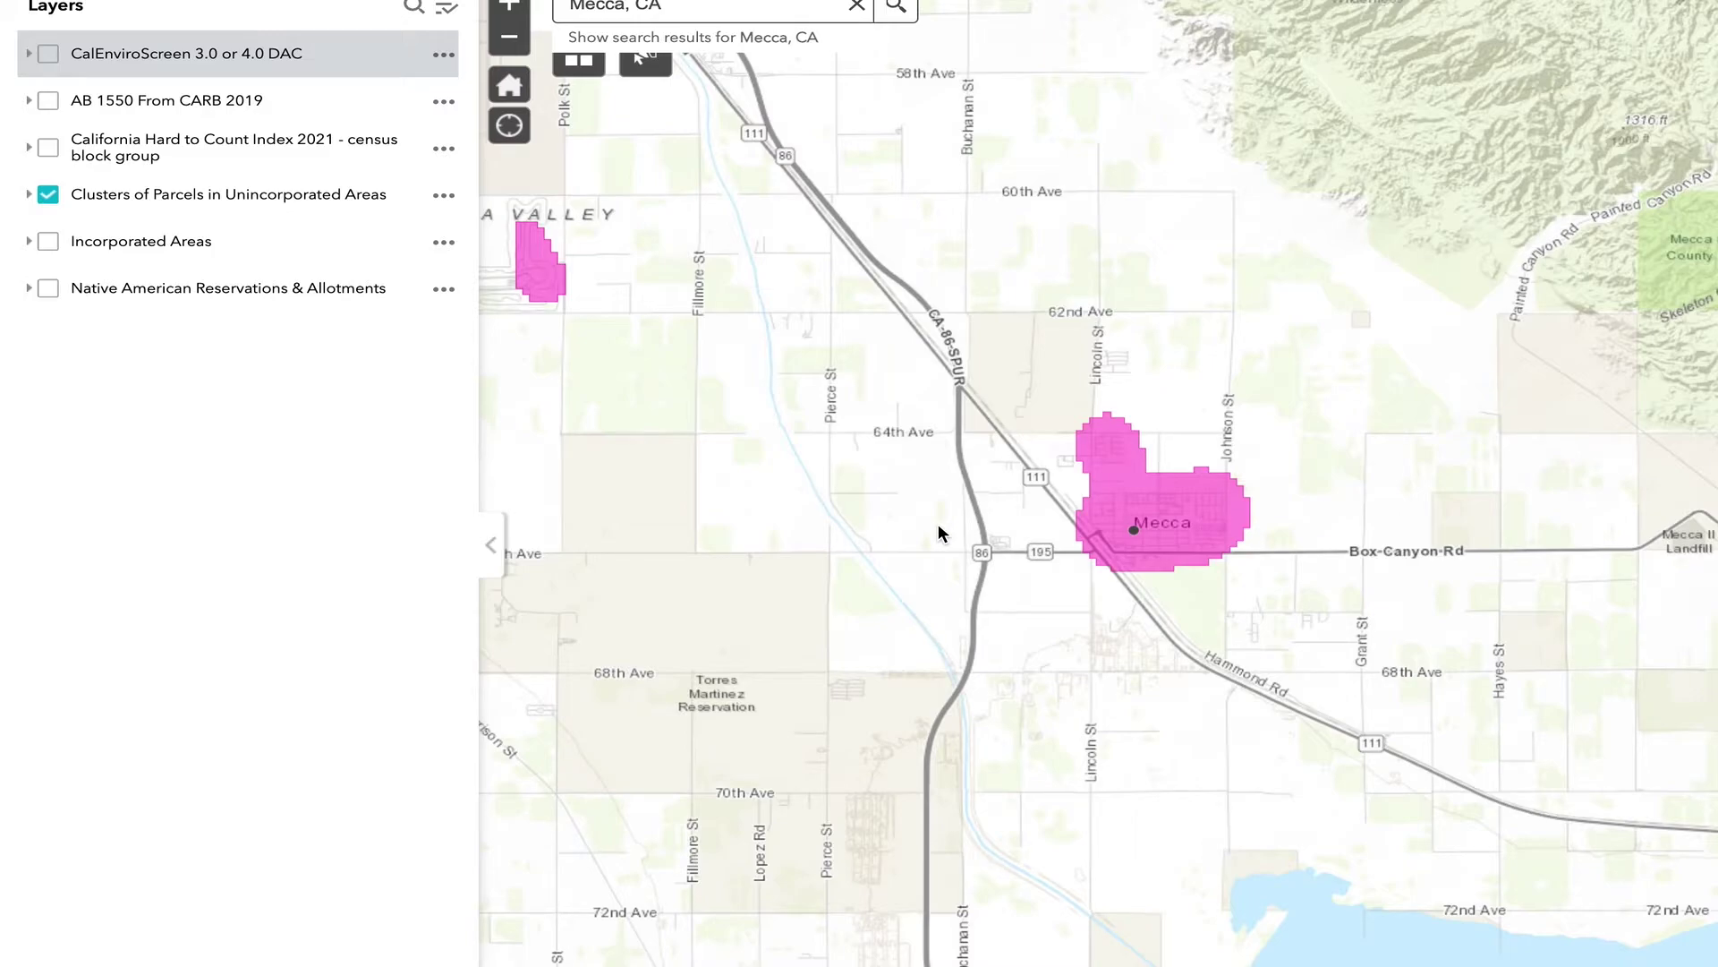
- Show the Incorporated Areas layer and compare it with the parcel clusters across the Coachella Valley, from Thousand Palms to the Salton Sea
{"action": "left_click", "coordinate": [510, 45]}
{"action": "left_click_drag", "start_coordinate": [780, 447], "coordinate": [904, 574]}
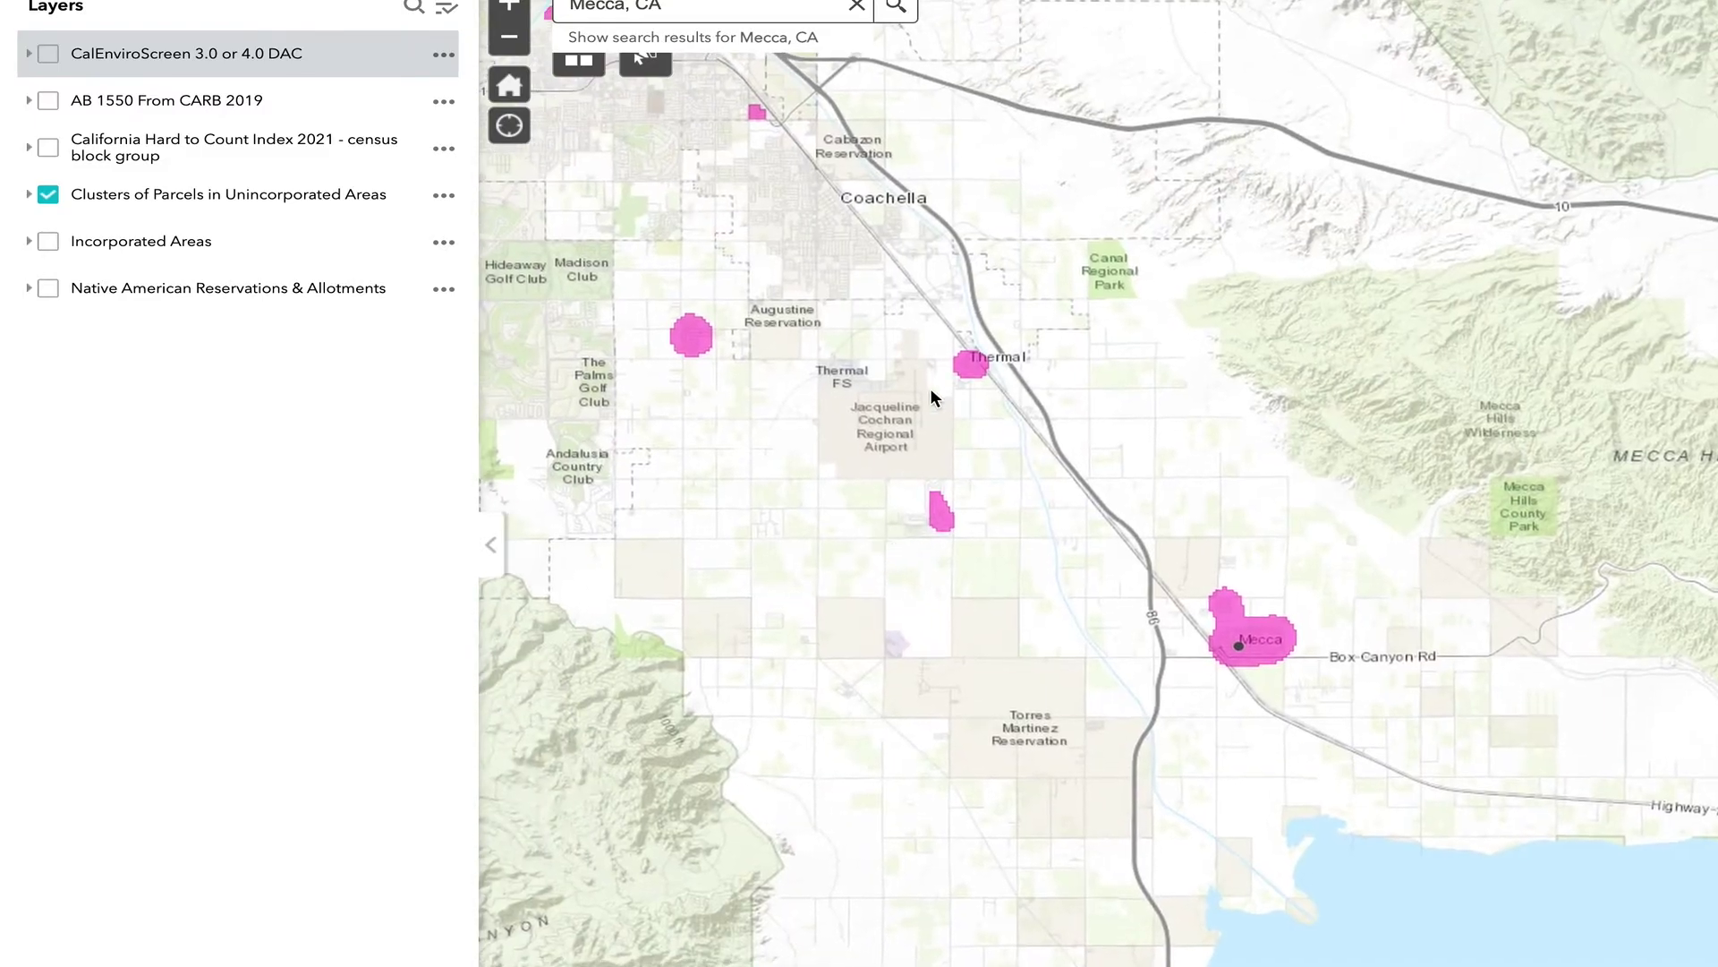
{"action": "left_click", "coordinate": [524, 47]}
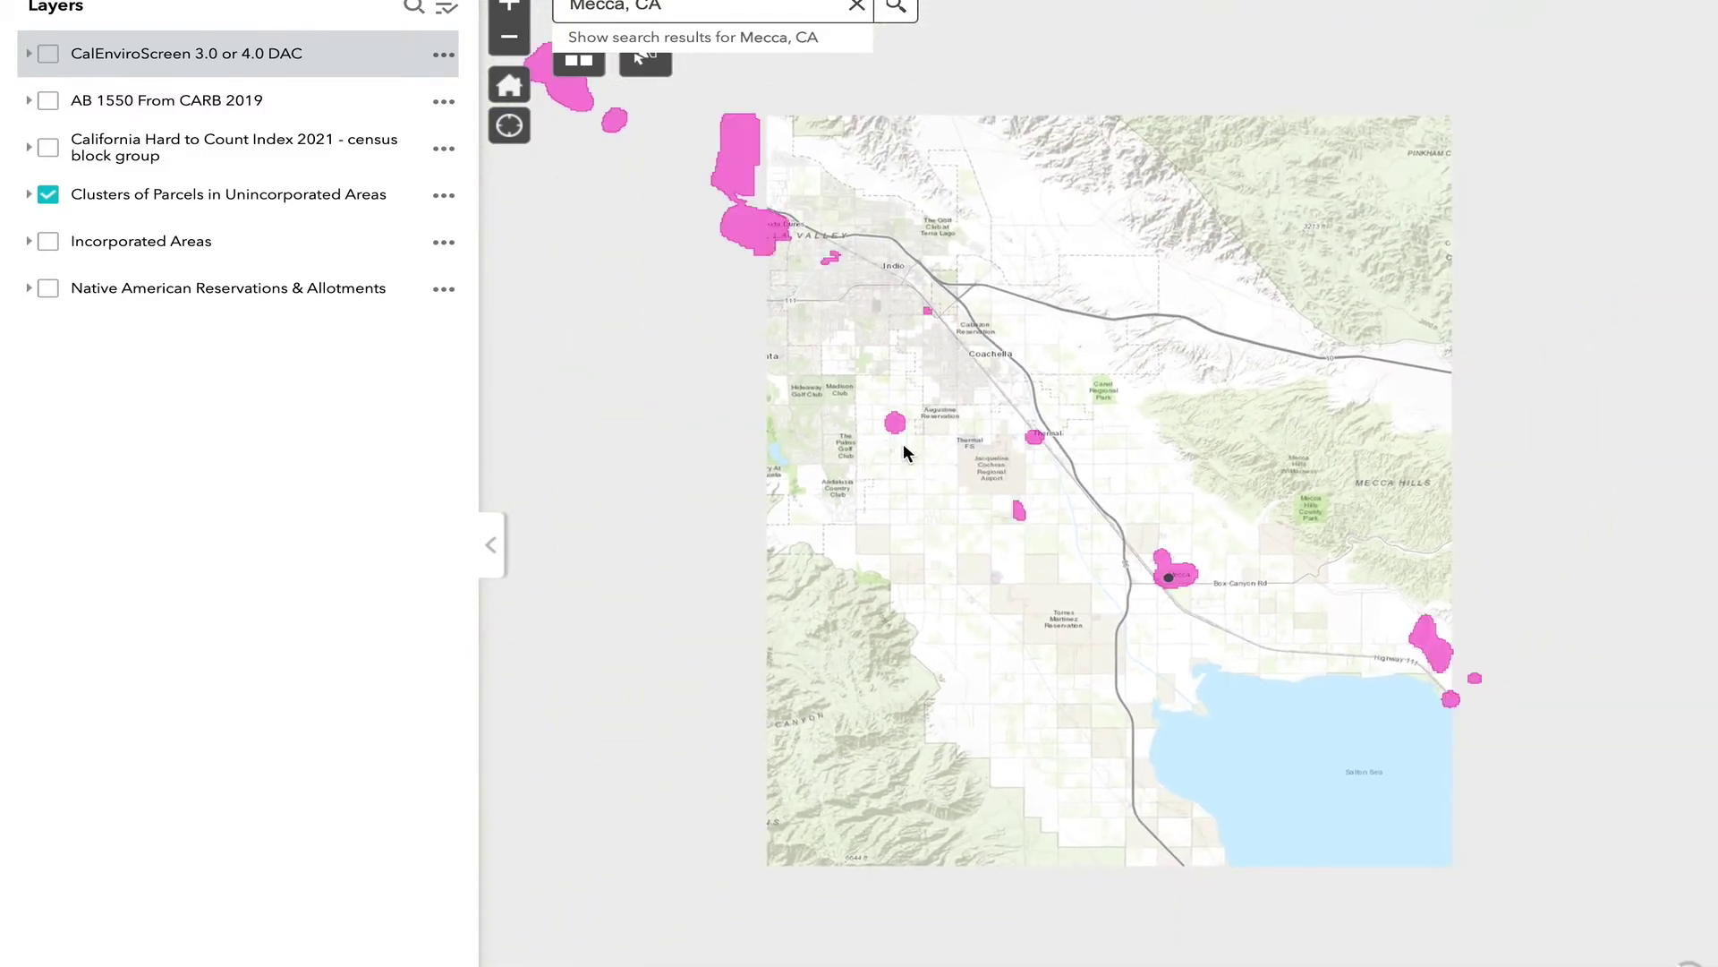
{"action": "left_click_drag", "start_coordinate": [805, 351], "coordinate": [925, 430]}
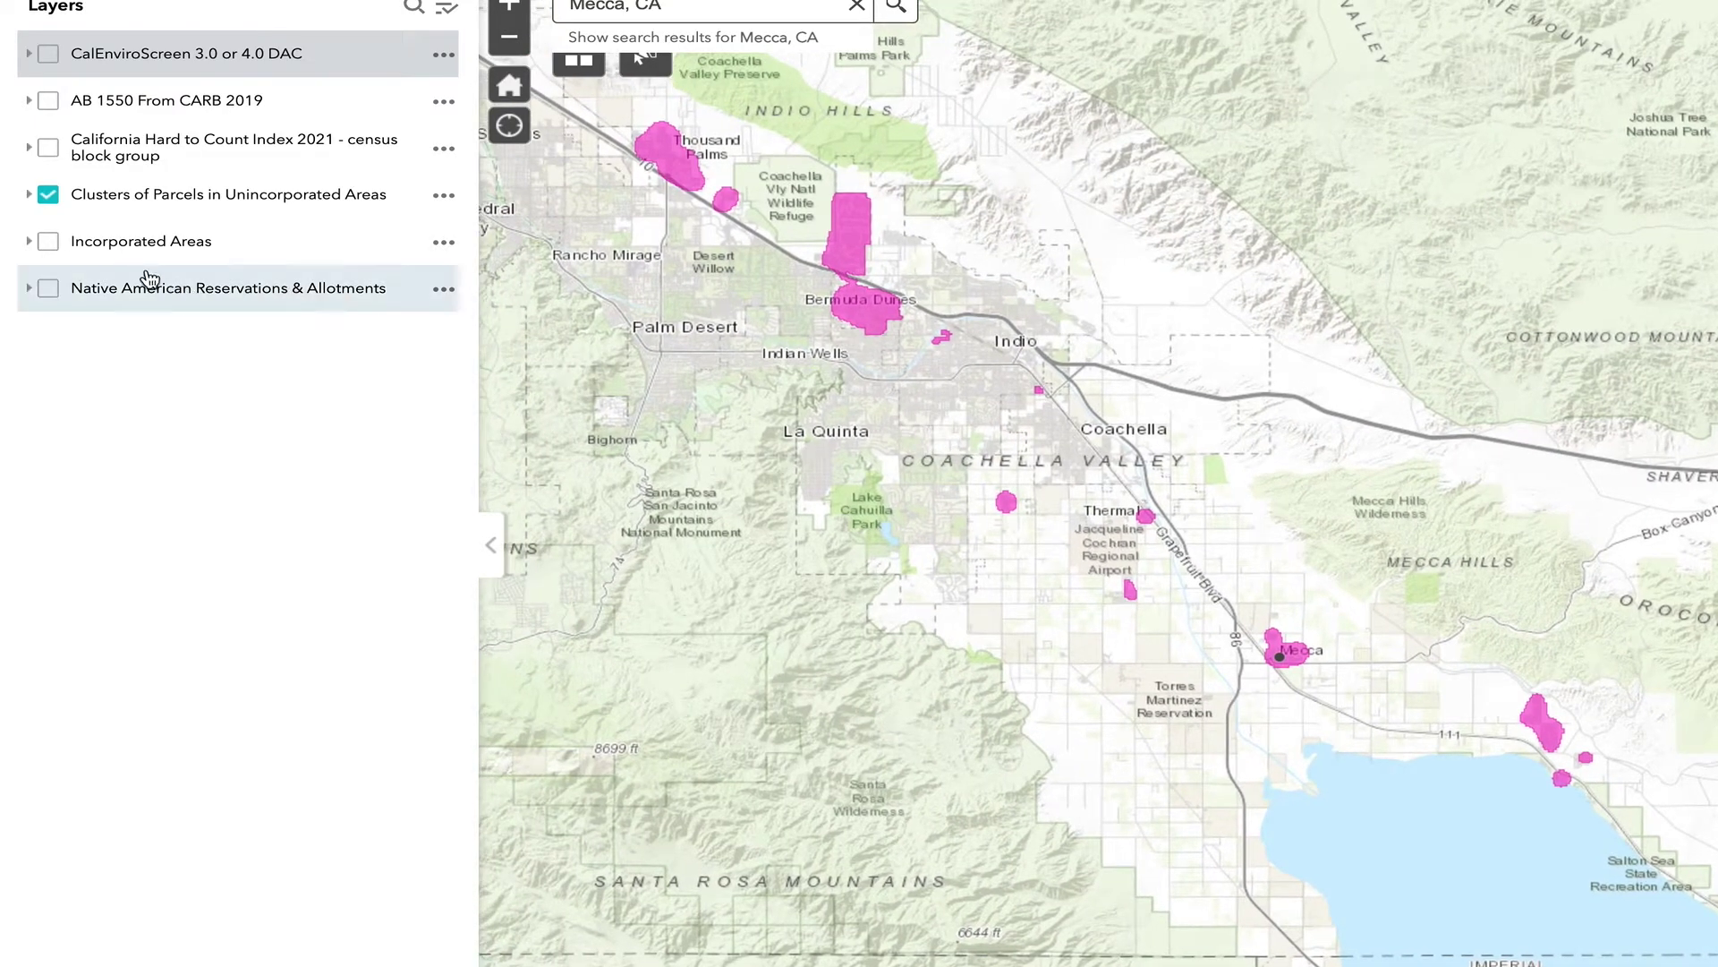
{"action": "left_click", "coordinate": [56, 244]}
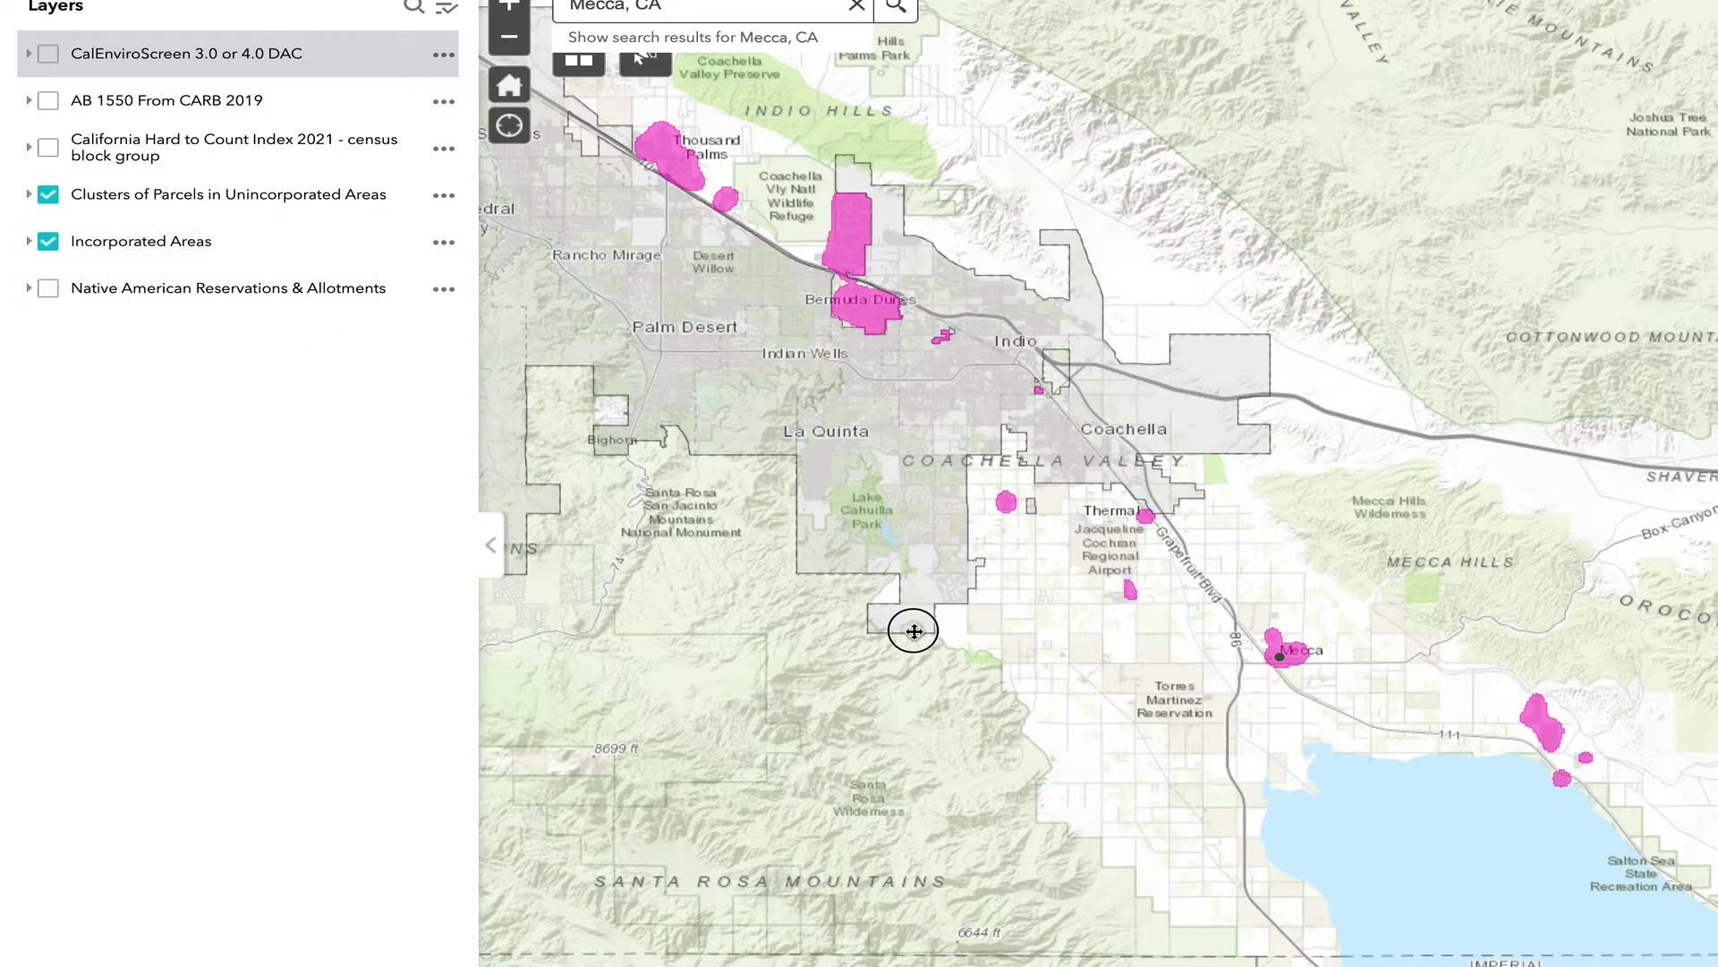
{"action": "left_click_drag", "start_coordinate": [914, 631], "coordinate": [1029, 692]}
{"action": "left_click_drag", "start_coordinate": [1190, 680], "coordinate": [943, 553]}
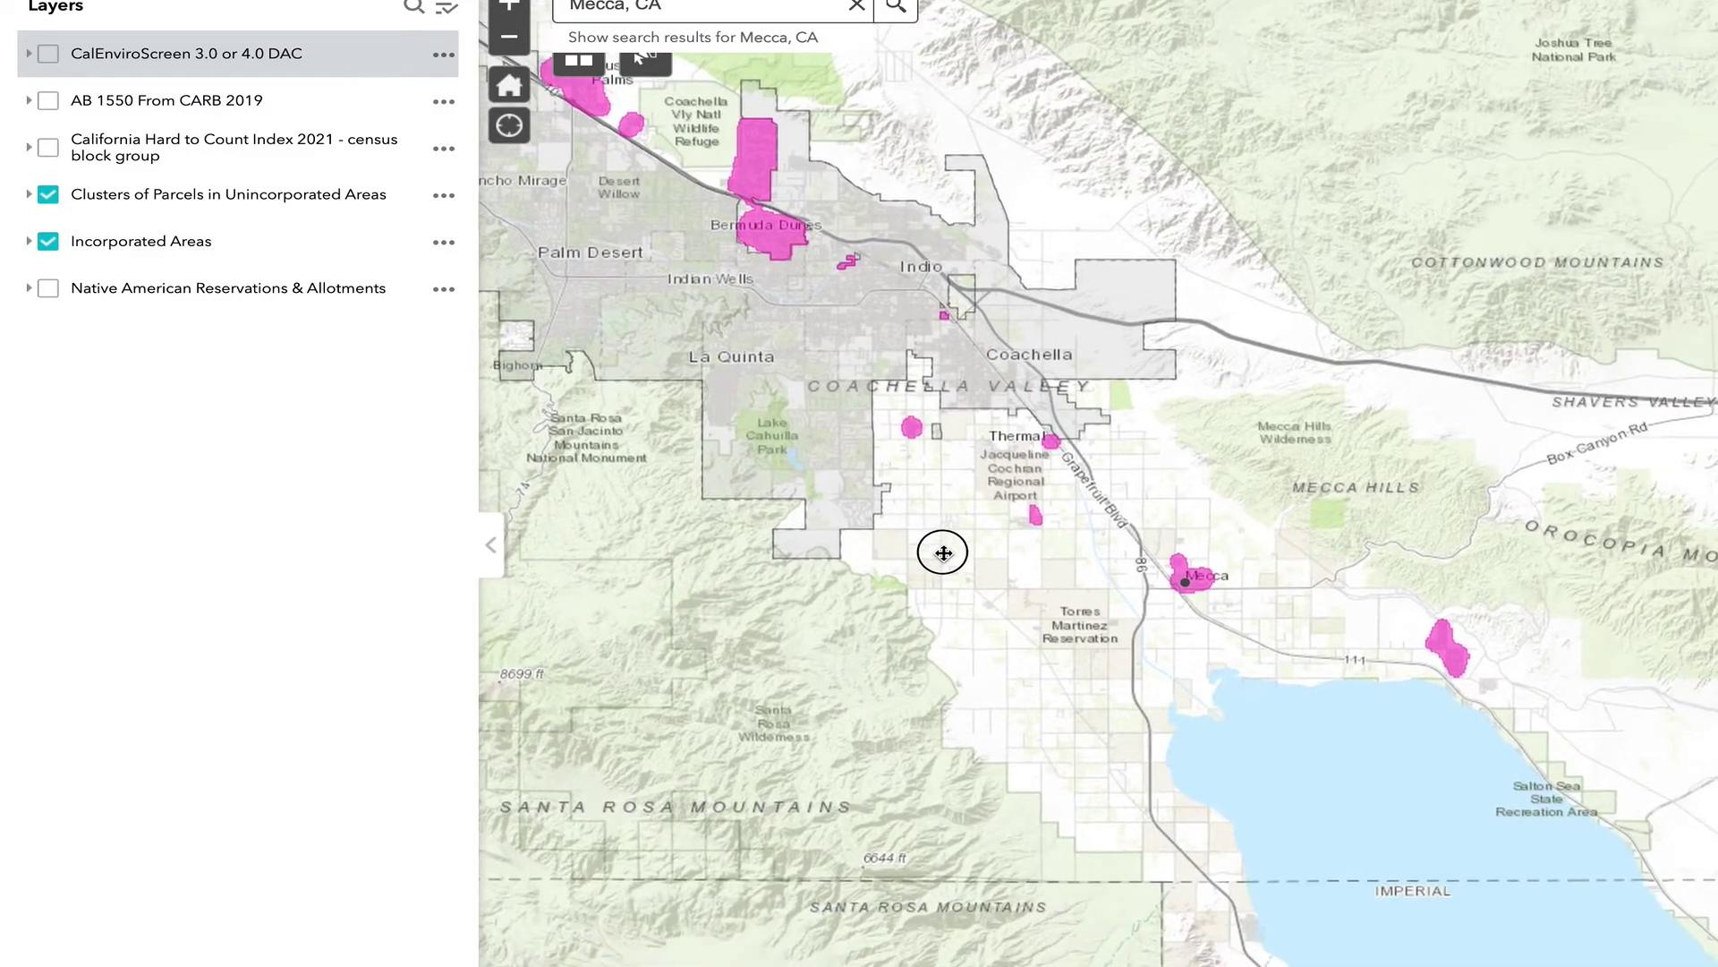
{"action": "left_click_drag", "start_coordinate": [1117, 633], "coordinate": [974, 518]}
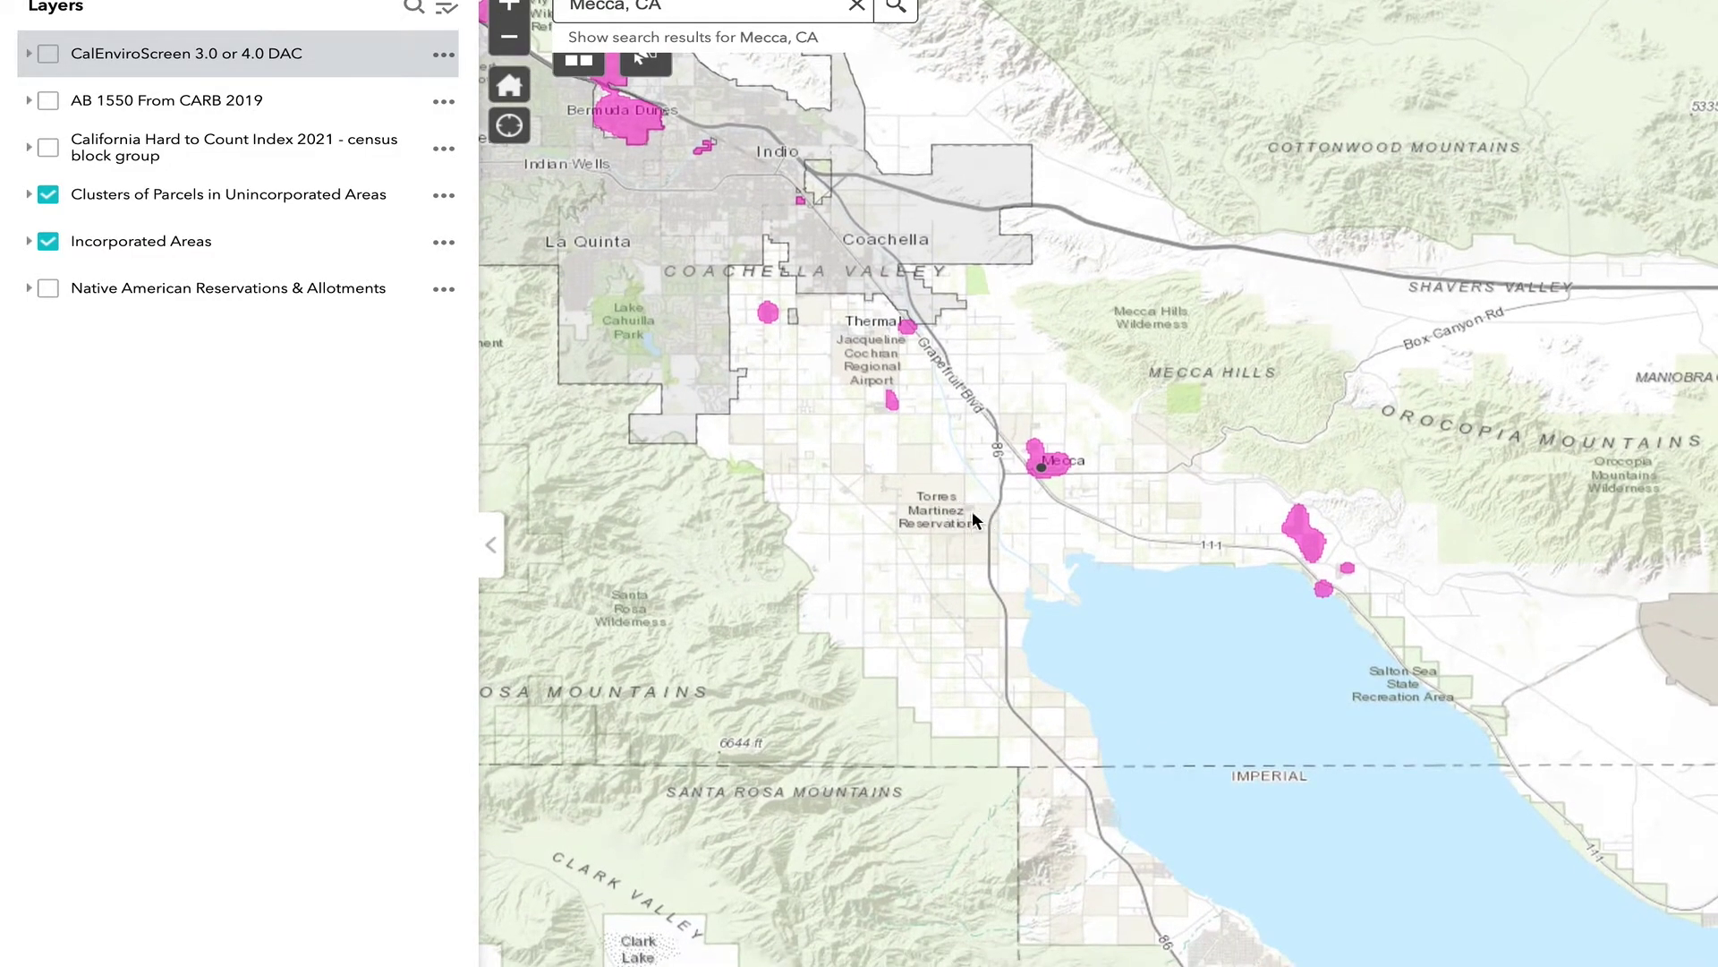
{"action": "left_click_drag", "start_coordinate": [945, 387], "coordinate": [1155, 564]}
{"action": "left_click_drag", "start_coordinate": [1297, 667], "coordinate": [1427, 683]}
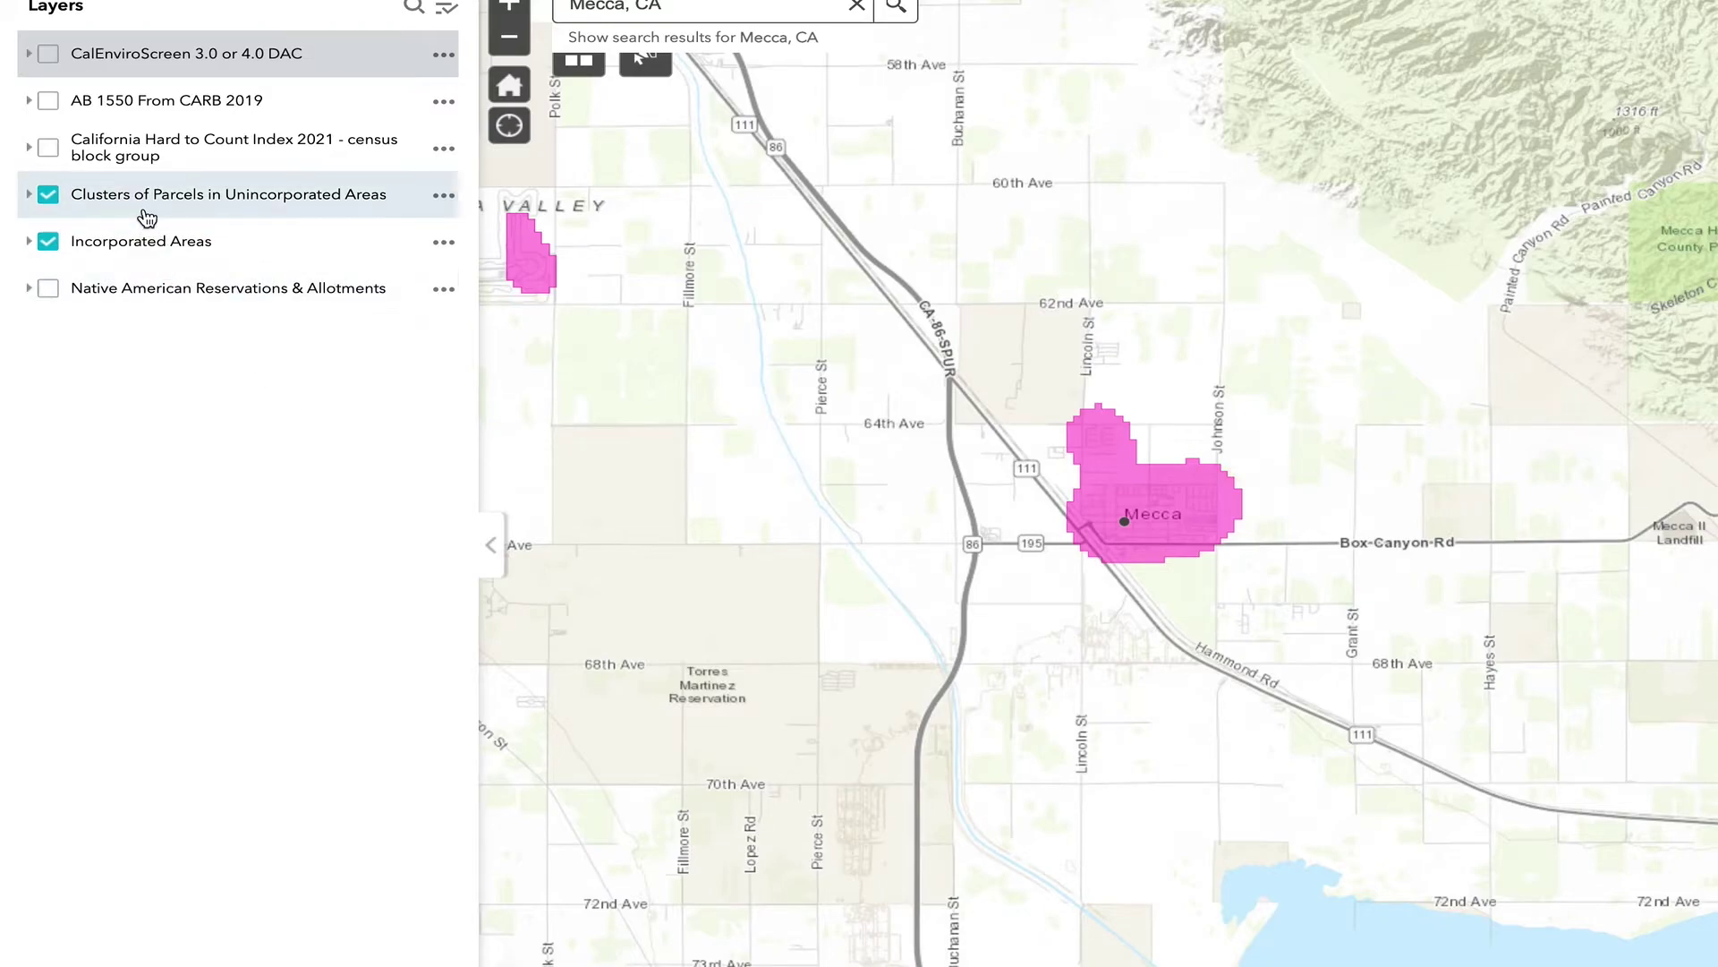
- Show the California Hard to Count Index 2021 layer with its legend and examine it around Mecca and the surrounding Coachella Valley
{"action": "left_click", "coordinate": [50, 151]}
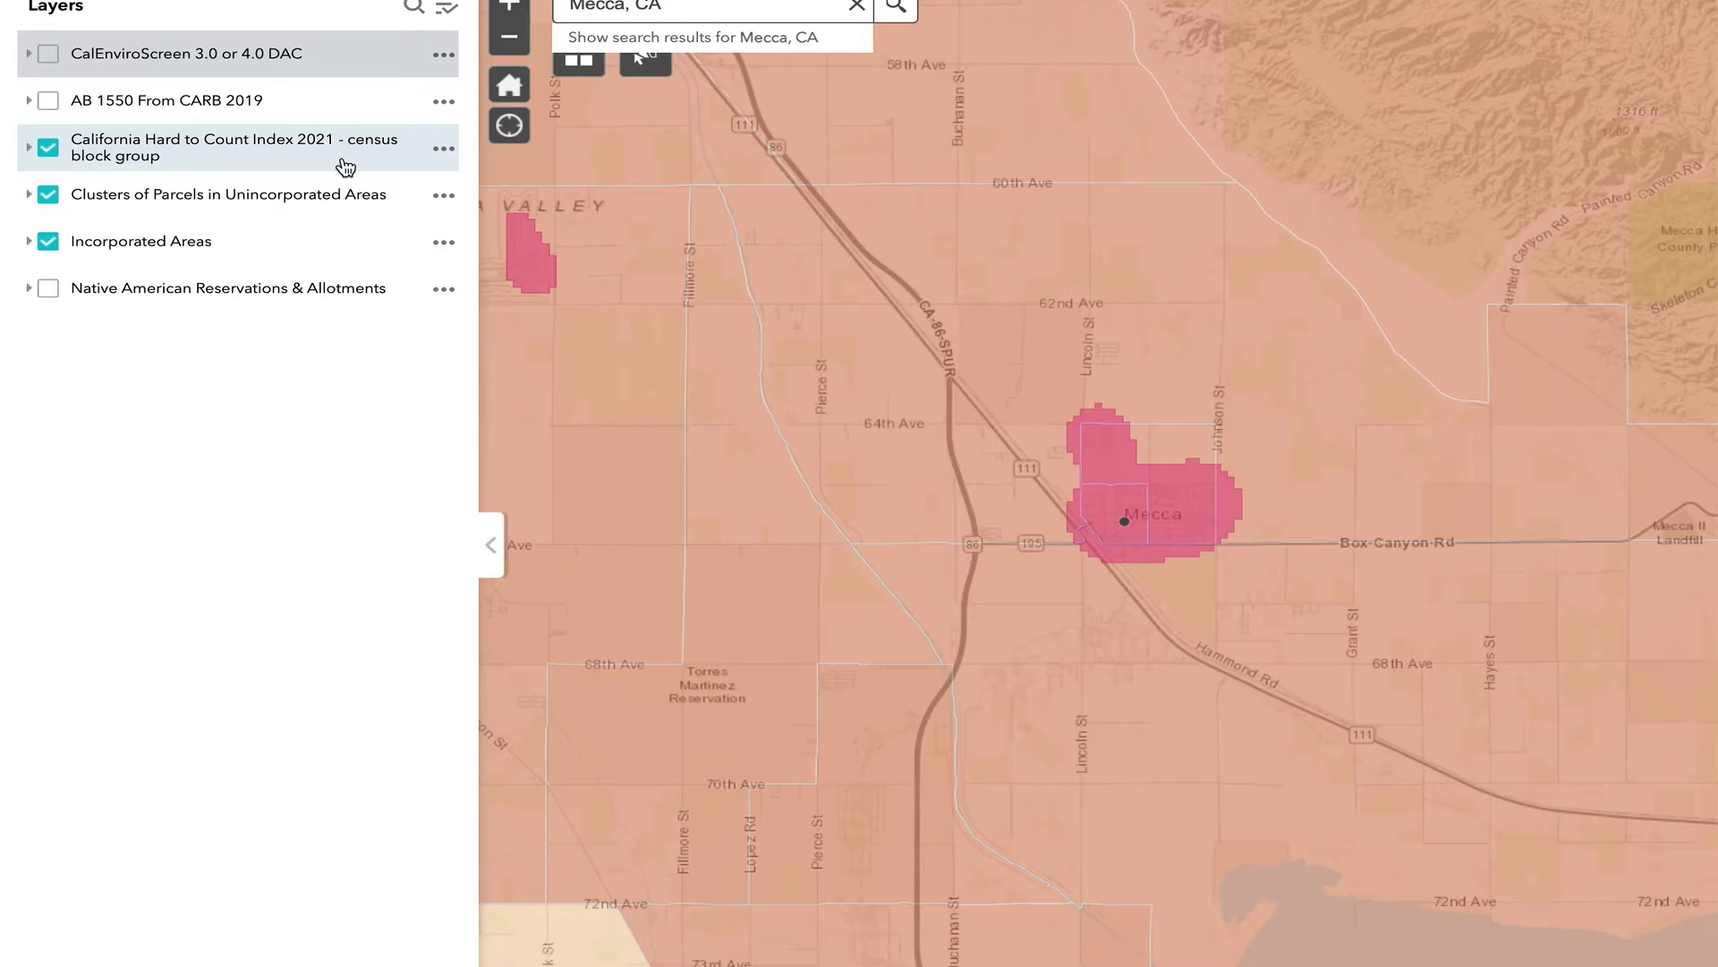
{"action": "left_click", "coordinate": [28, 148]}
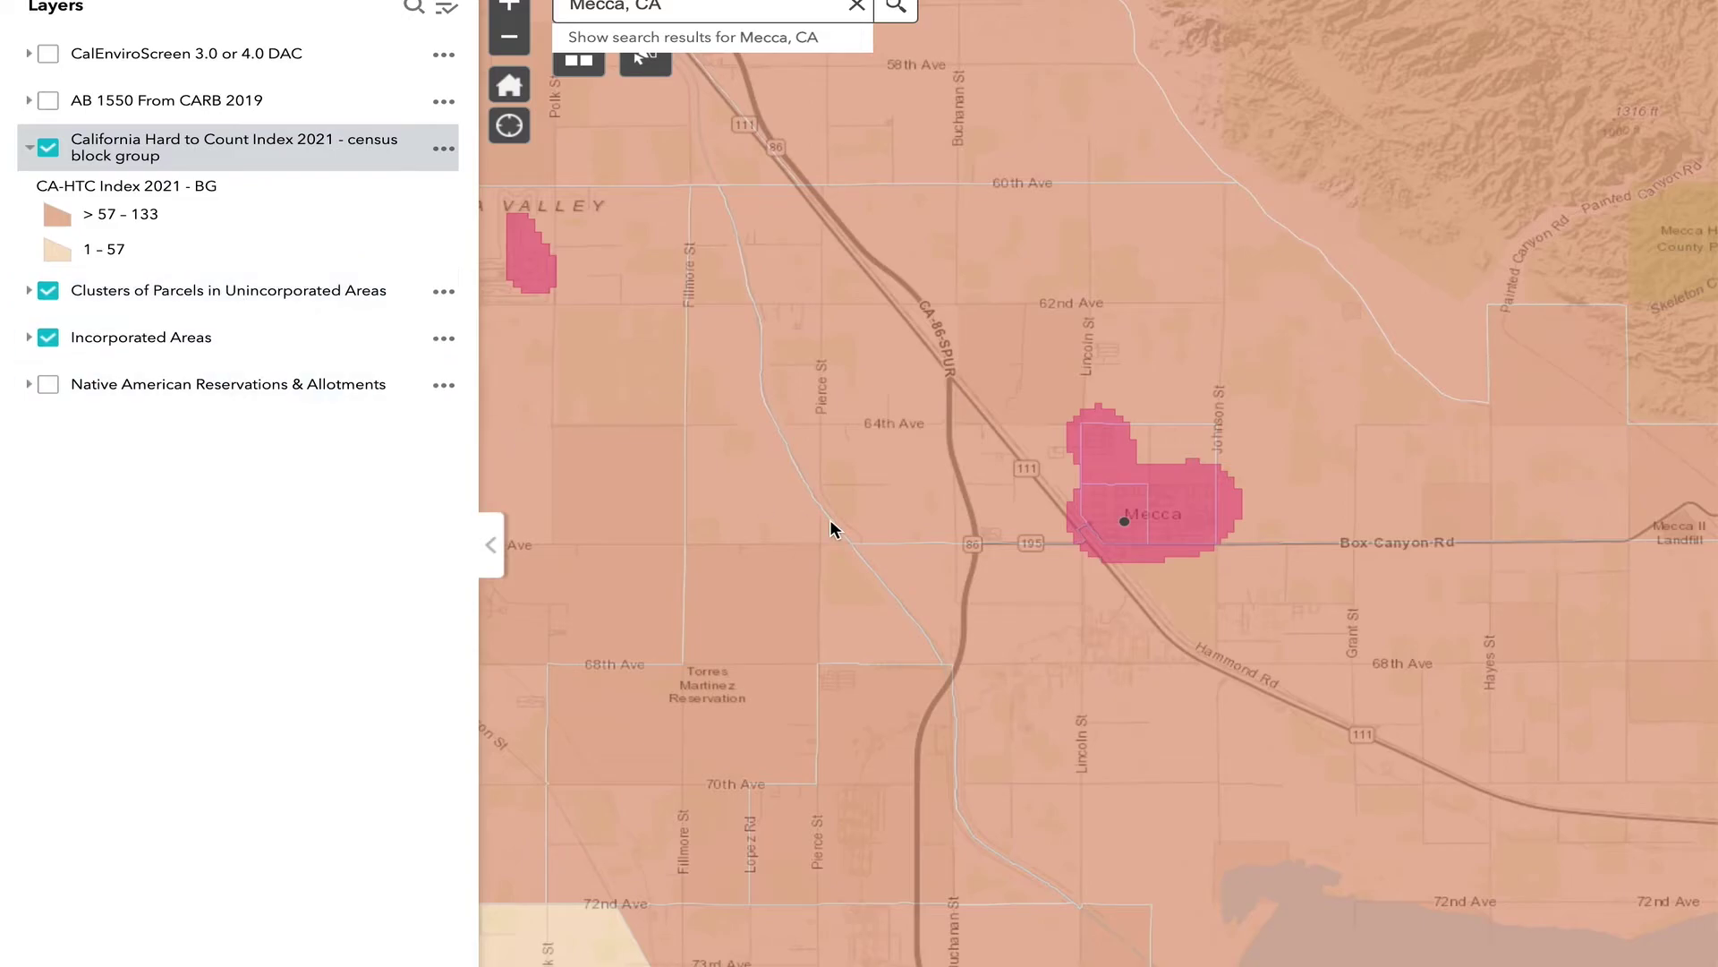
{"action": "left_click", "coordinate": [525, 47]}
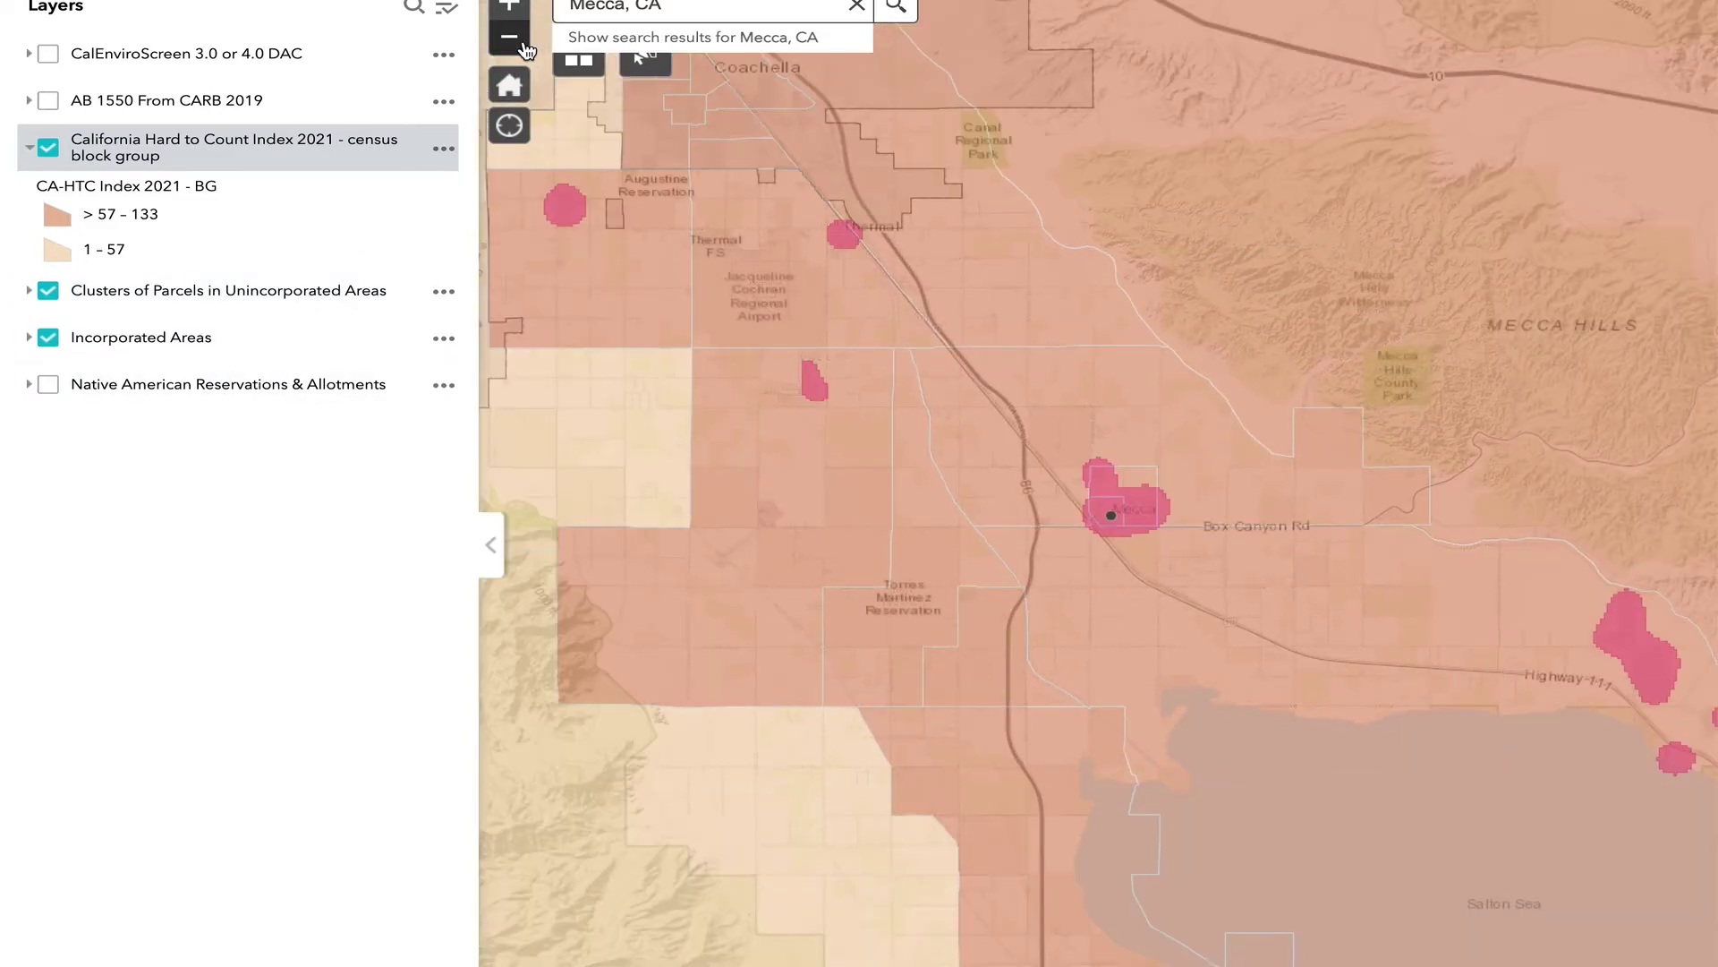
{"action": "left_click", "coordinate": [525, 48]}
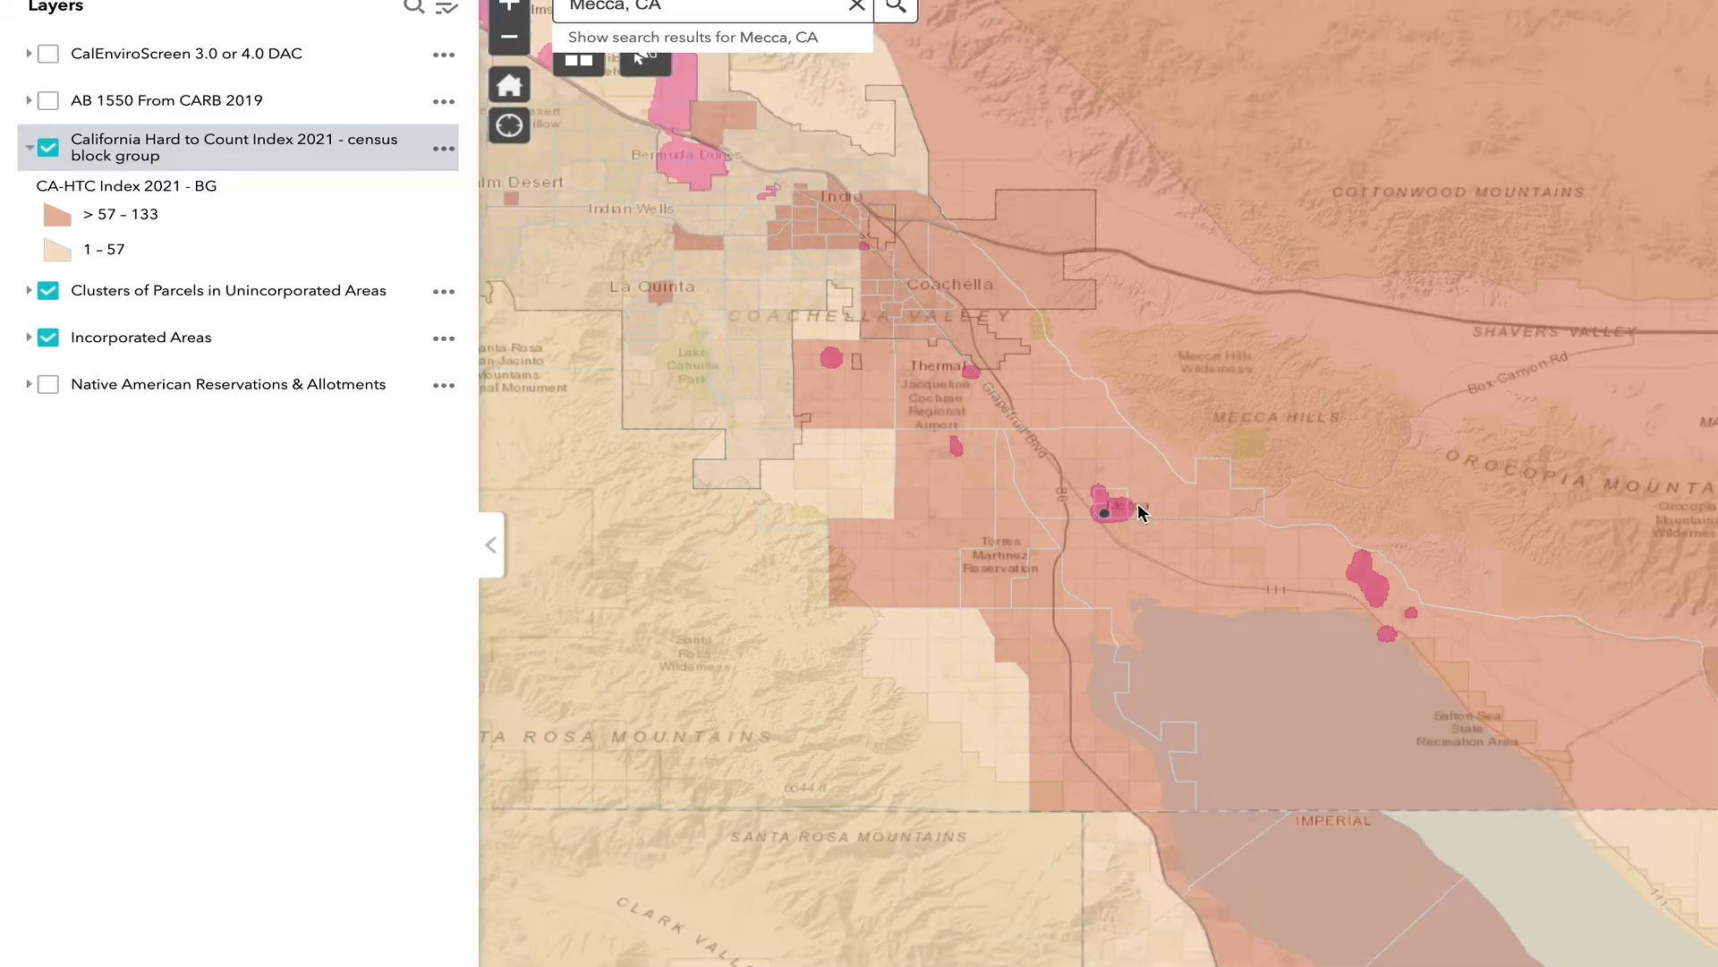
{"action": "left_click_drag", "start_coordinate": [984, 546], "coordinate": [1110, 550]}
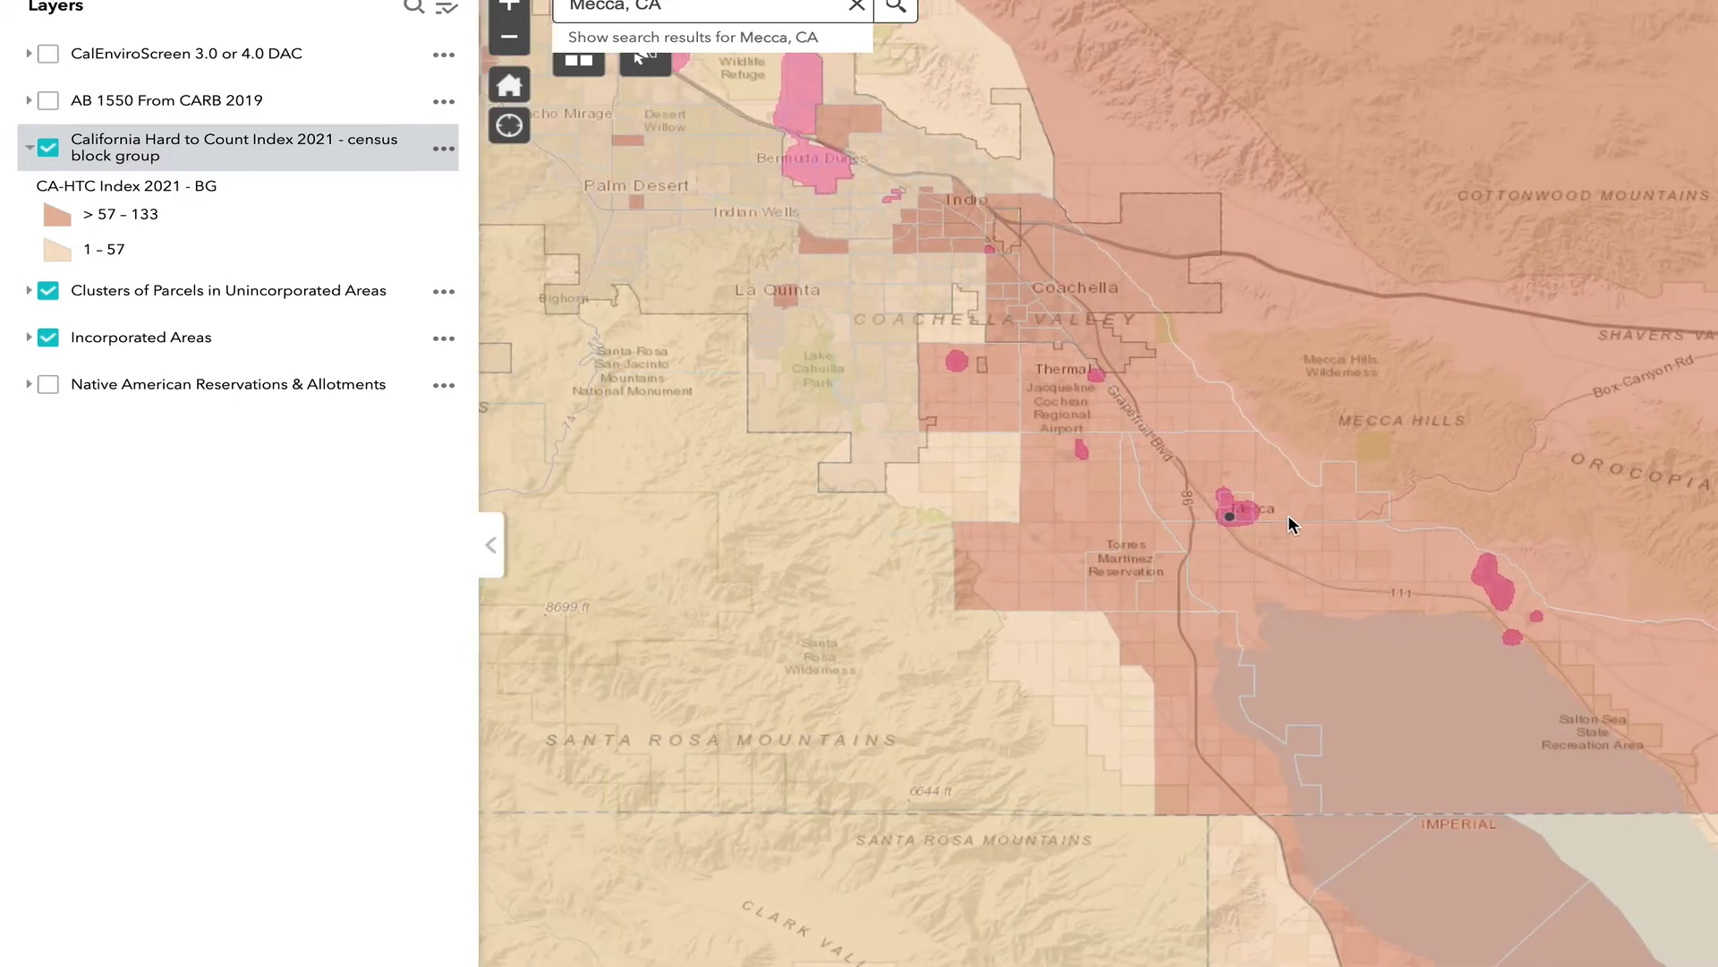
{"action": "left_click_drag", "start_coordinate": [1265, 491], "coordinate": [1058, 502]}
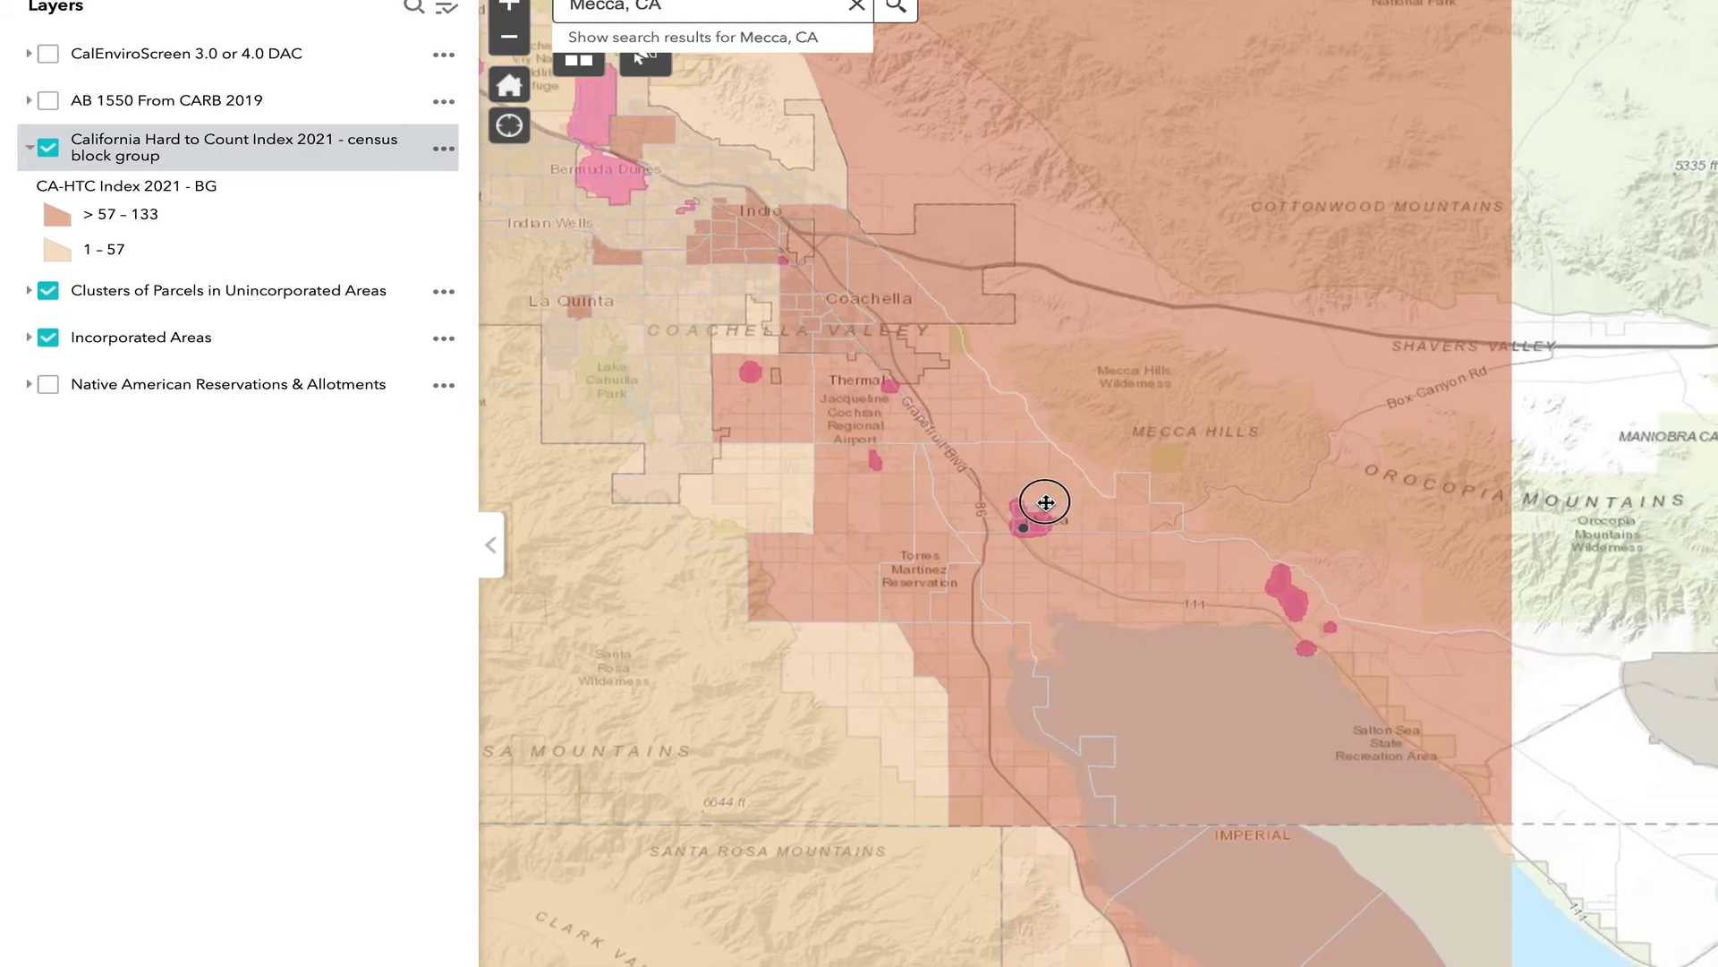
{"action": "left_click", "coordinate": [519, 20]}
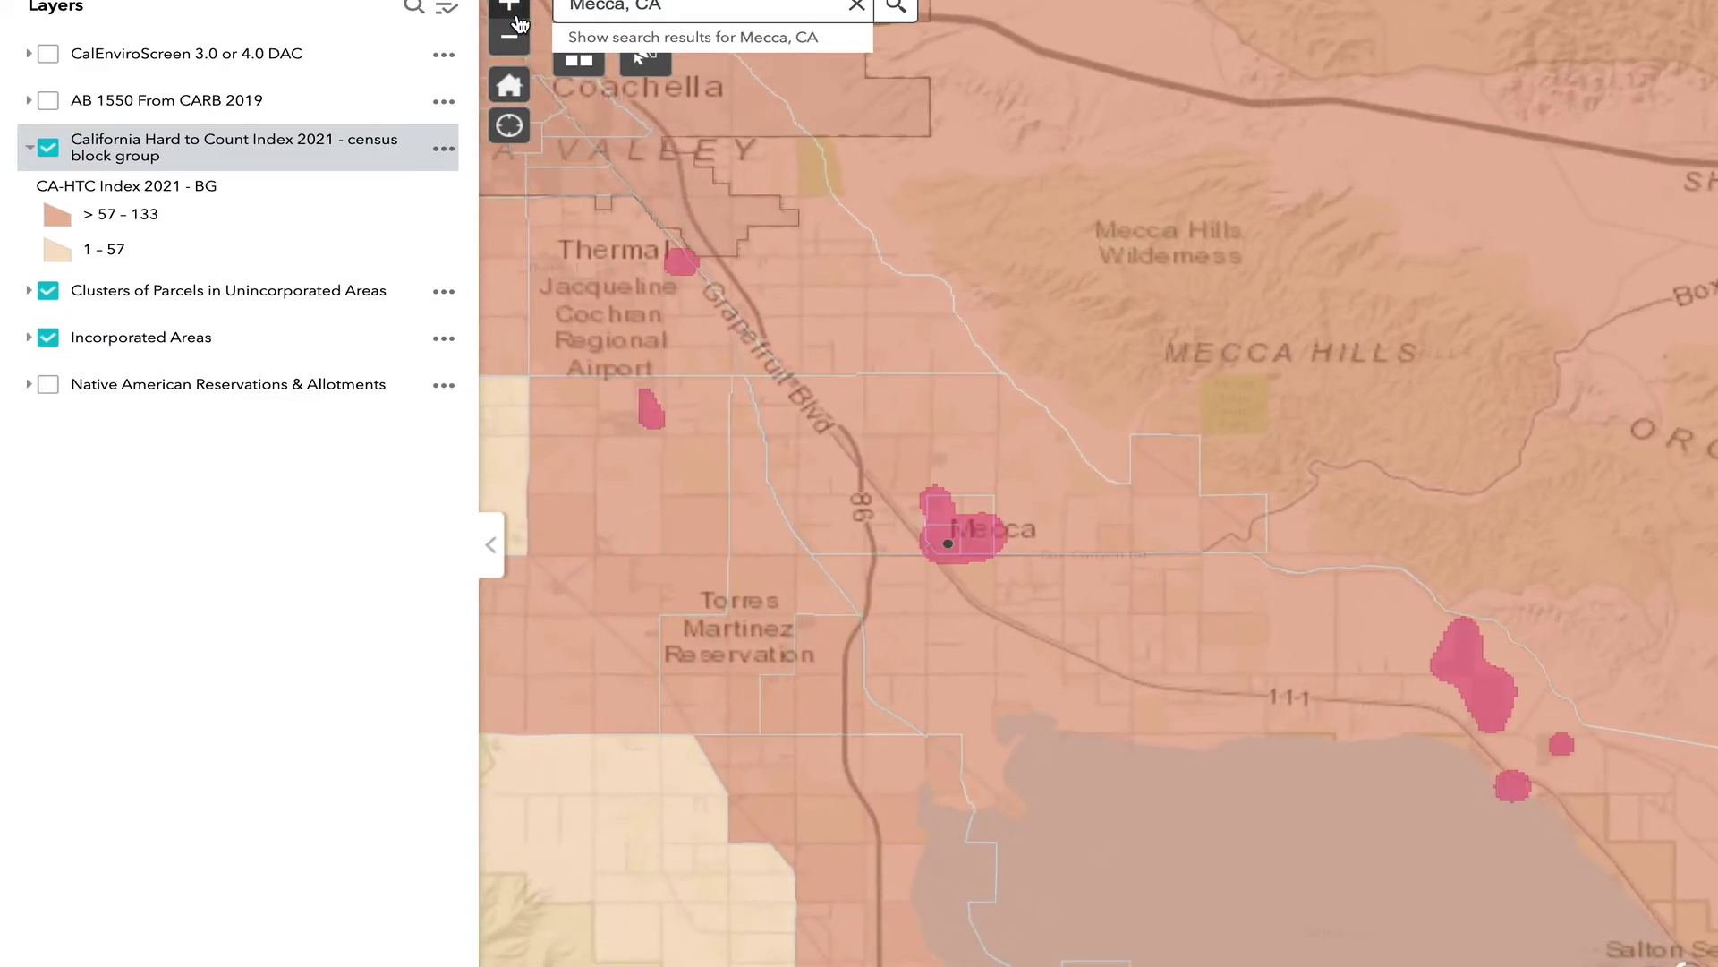
{"action": "left_click_drag", "start_coordinate": [779, 413], "coordinate": [883, 414]}
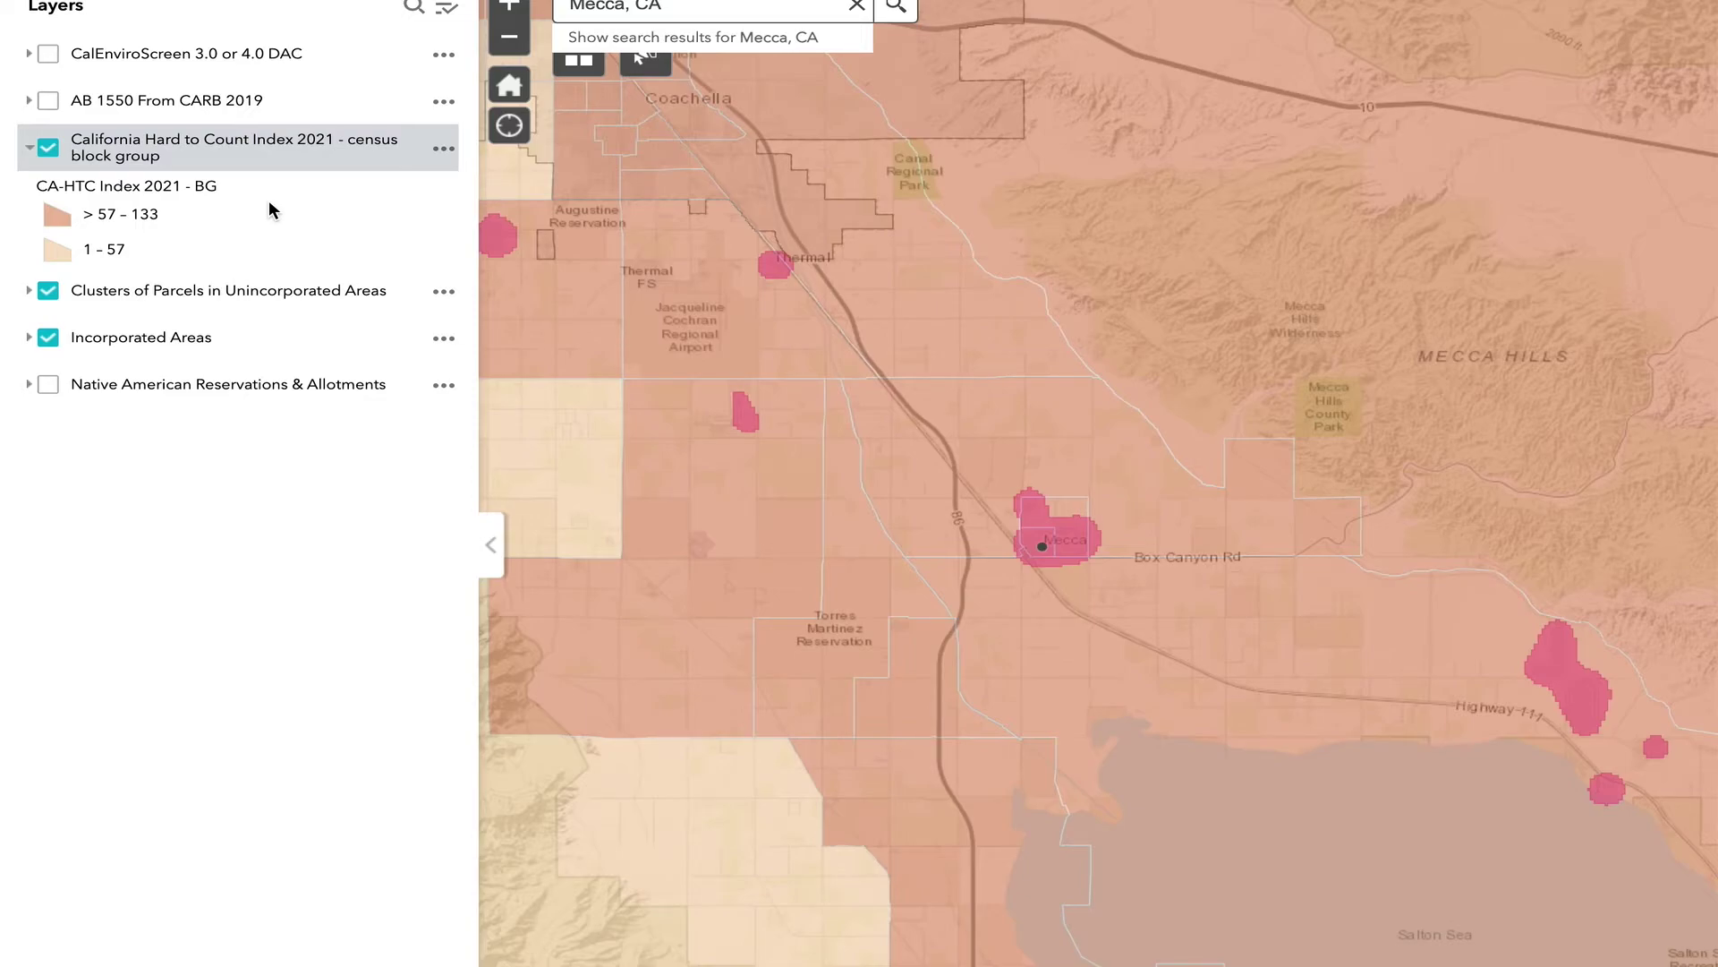
- Overlay the CalEnviroScreen and AB 1550 layers around Mecca, then hide CalEnviroScreen and the Hard to Count Index to view AB 1550 alone
{"action": "left_click", "coordinate": [51, 57]}
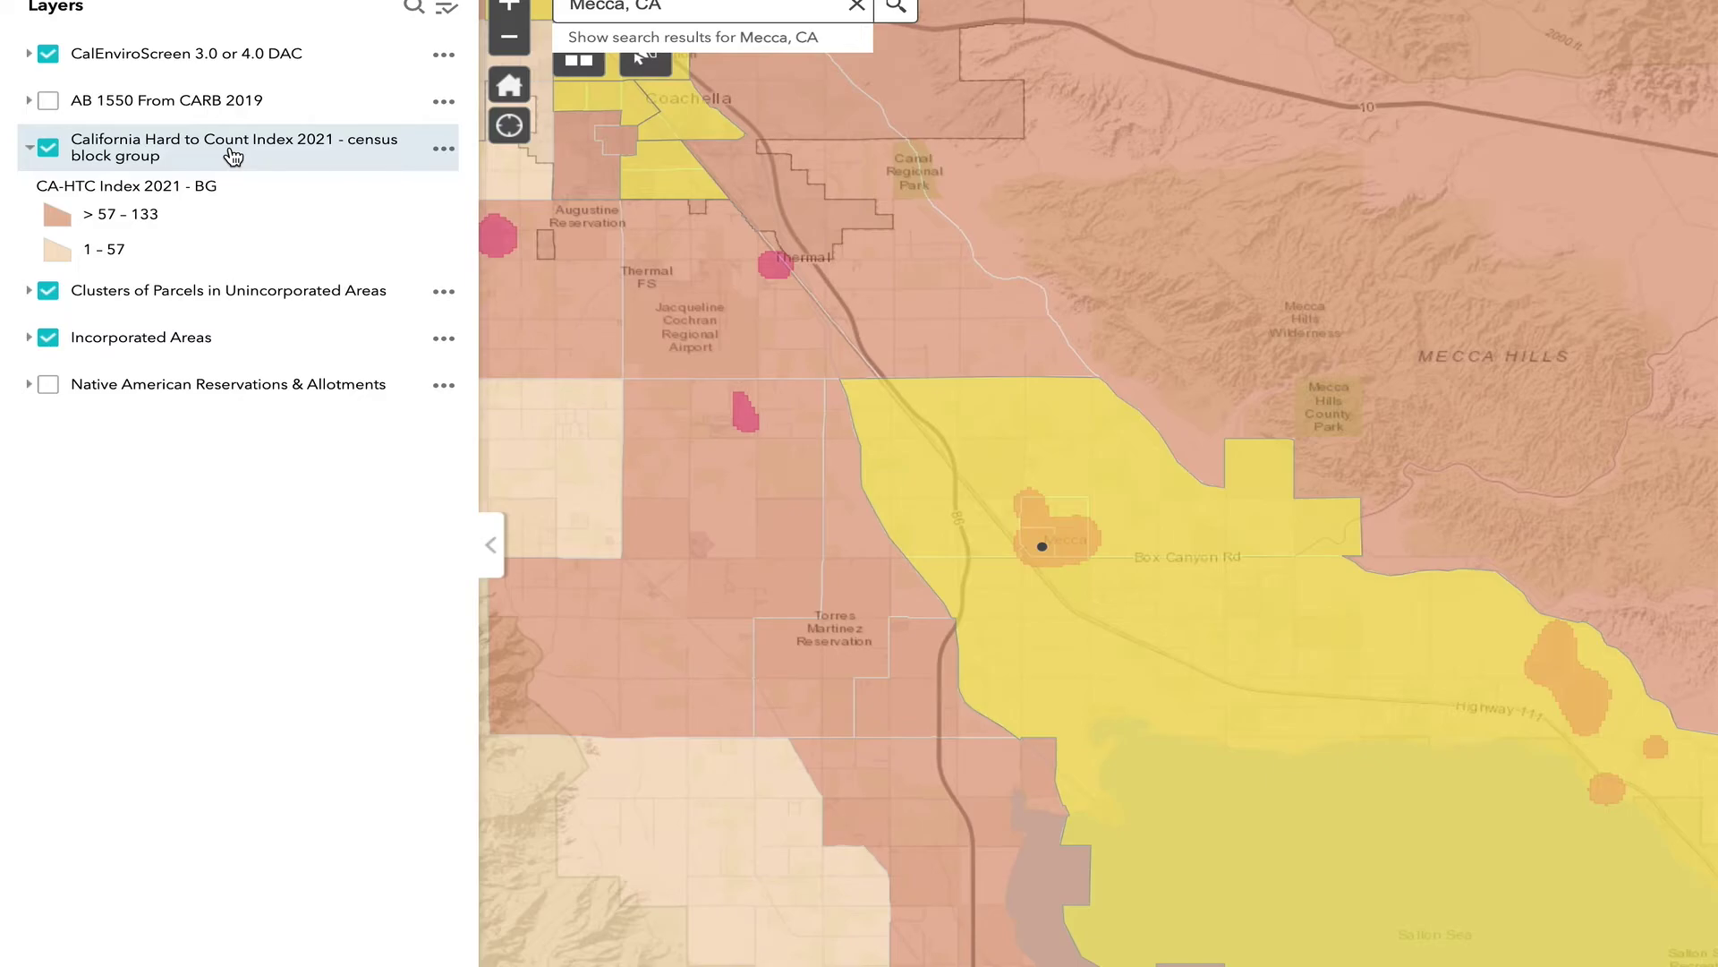
{"action": "left_click", "coordinate": [50, 103]}
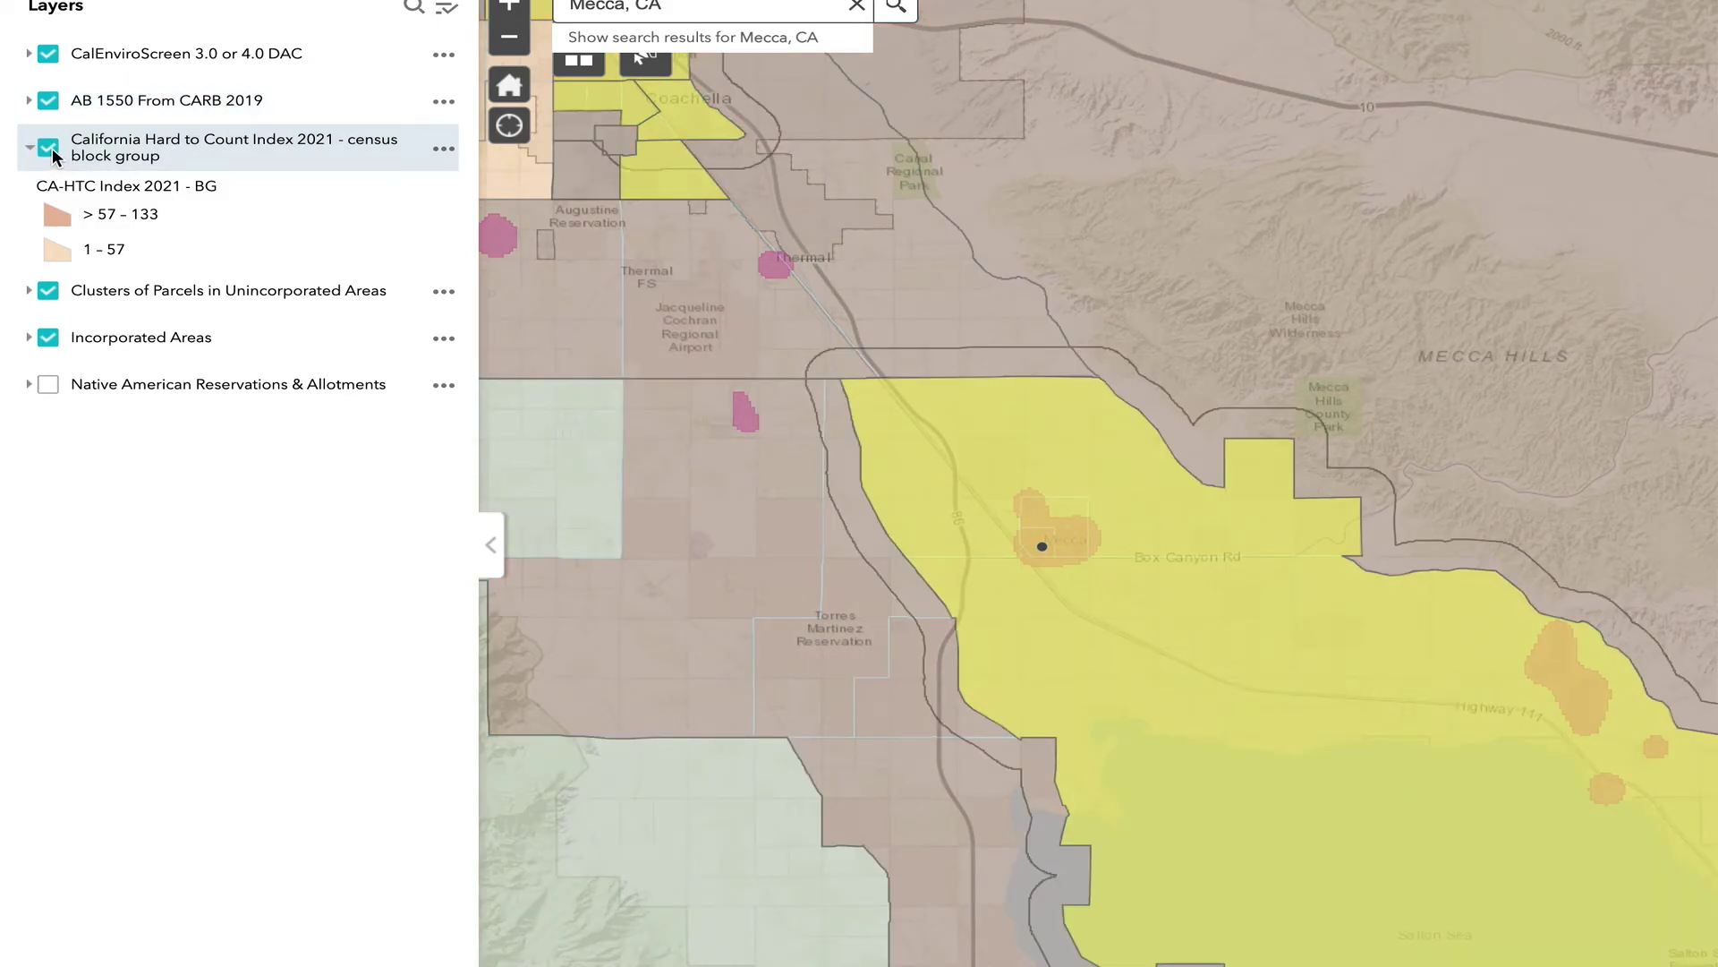
{"action": "left_click", "coordinate": [48, 55]}
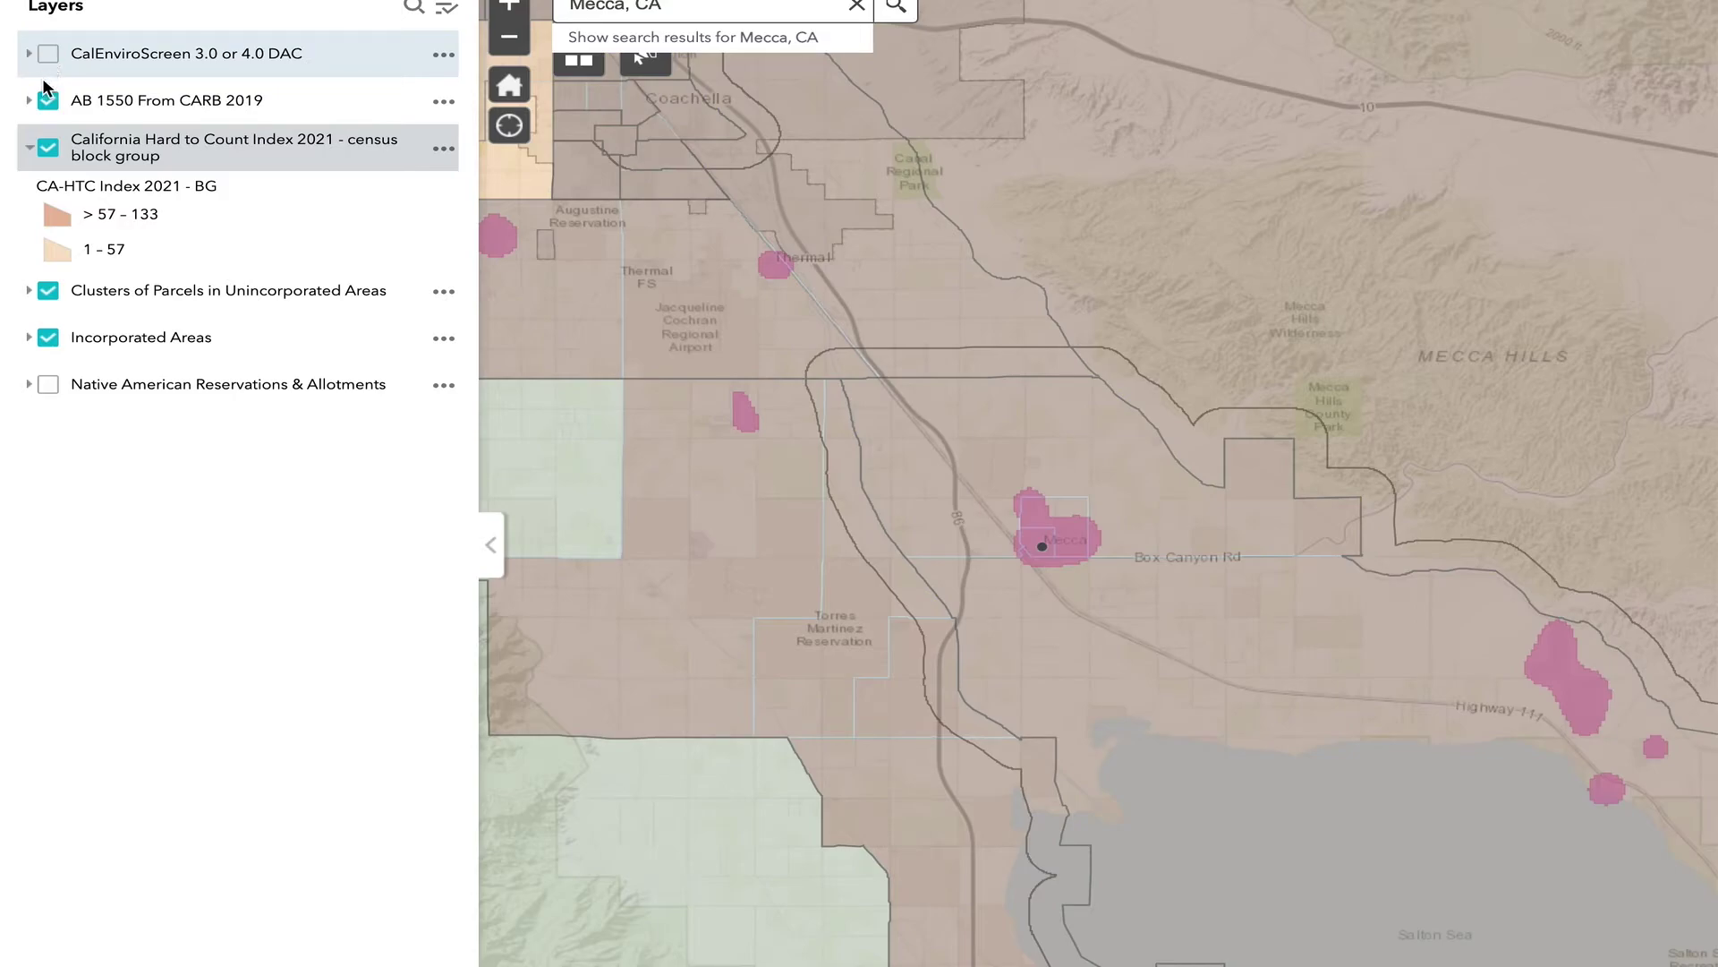
{"action": "left_click", "coordinate": [49, 147]}
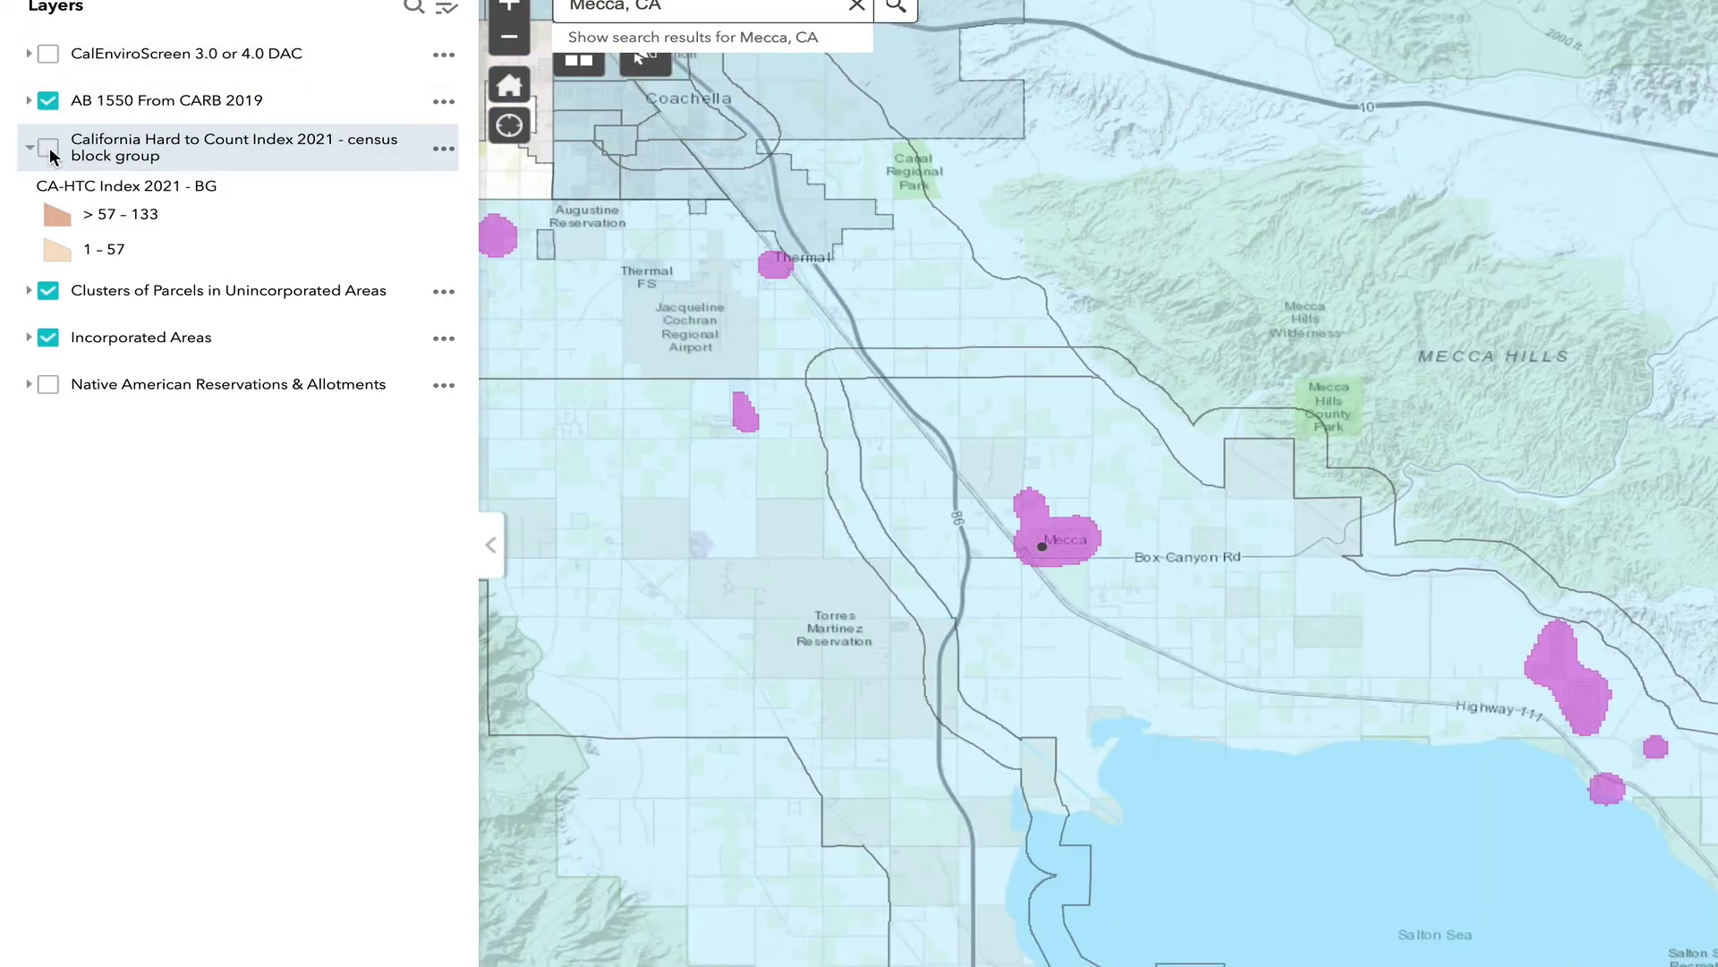
- Hide AB 1550, then overlay CalEnviroScreen, AB 1550 and the Hard to Count Index around Mecca to compare all three designations
{"action": "left_click", "coordinate": [52, 102]}
{"action": "left_click", "coordinate": [50, 58]}
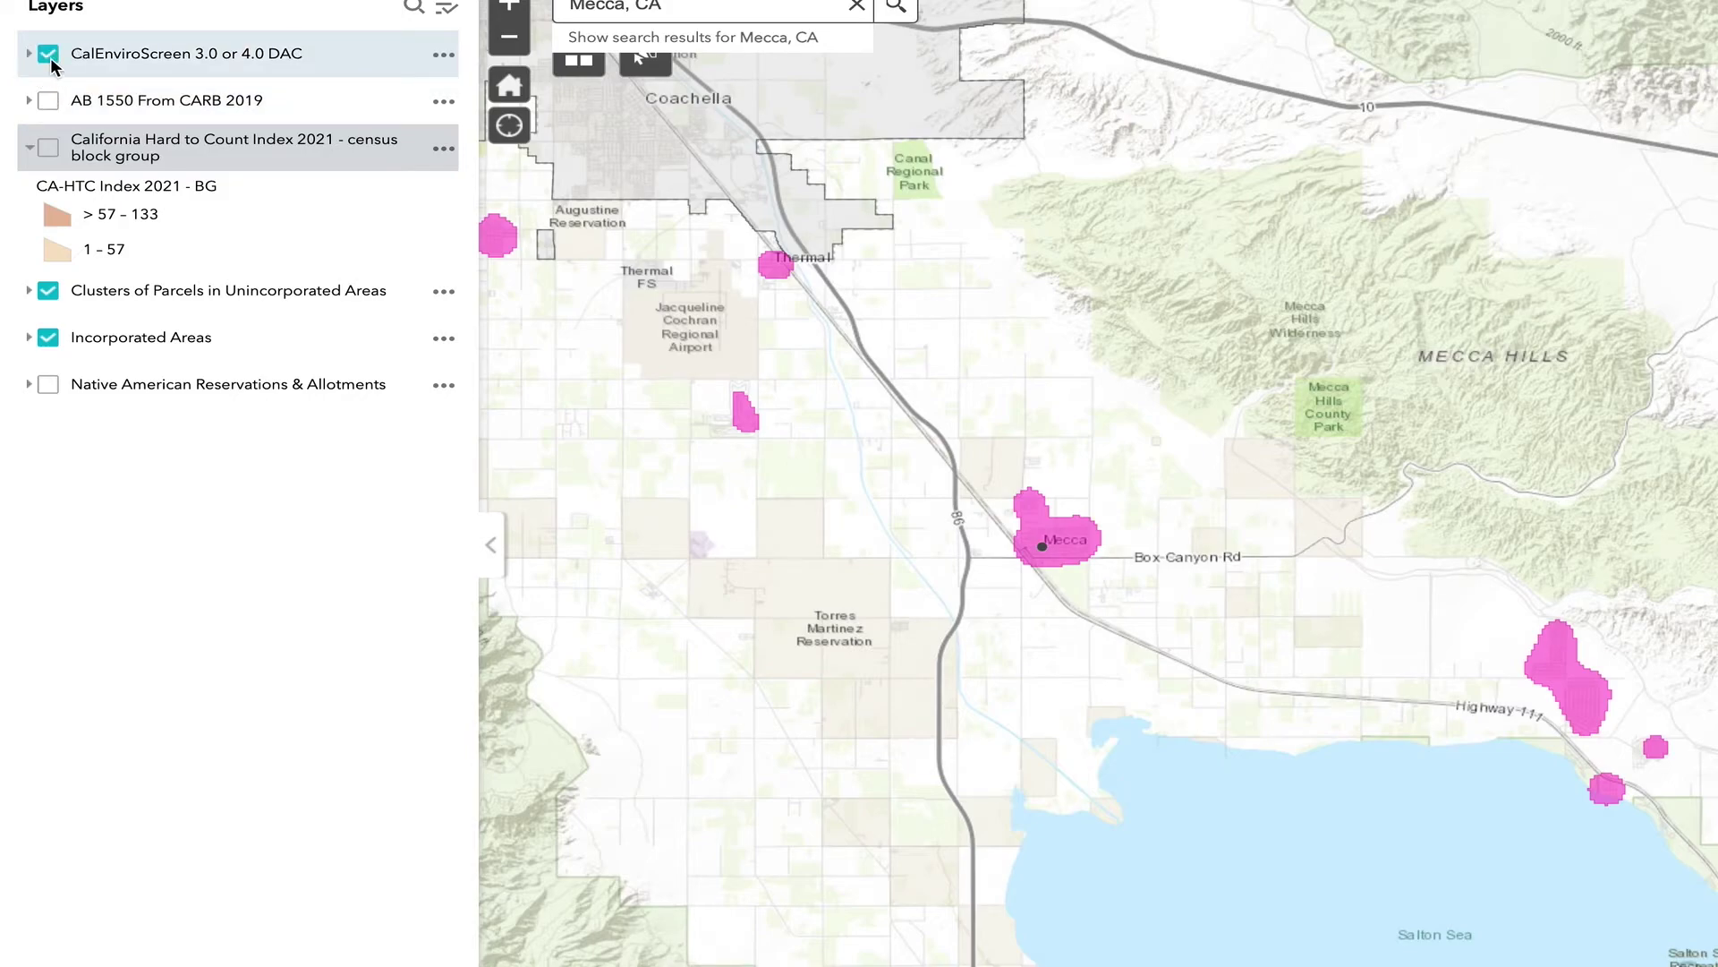
{"action": "left_click", "coordinate": [53, 105]}
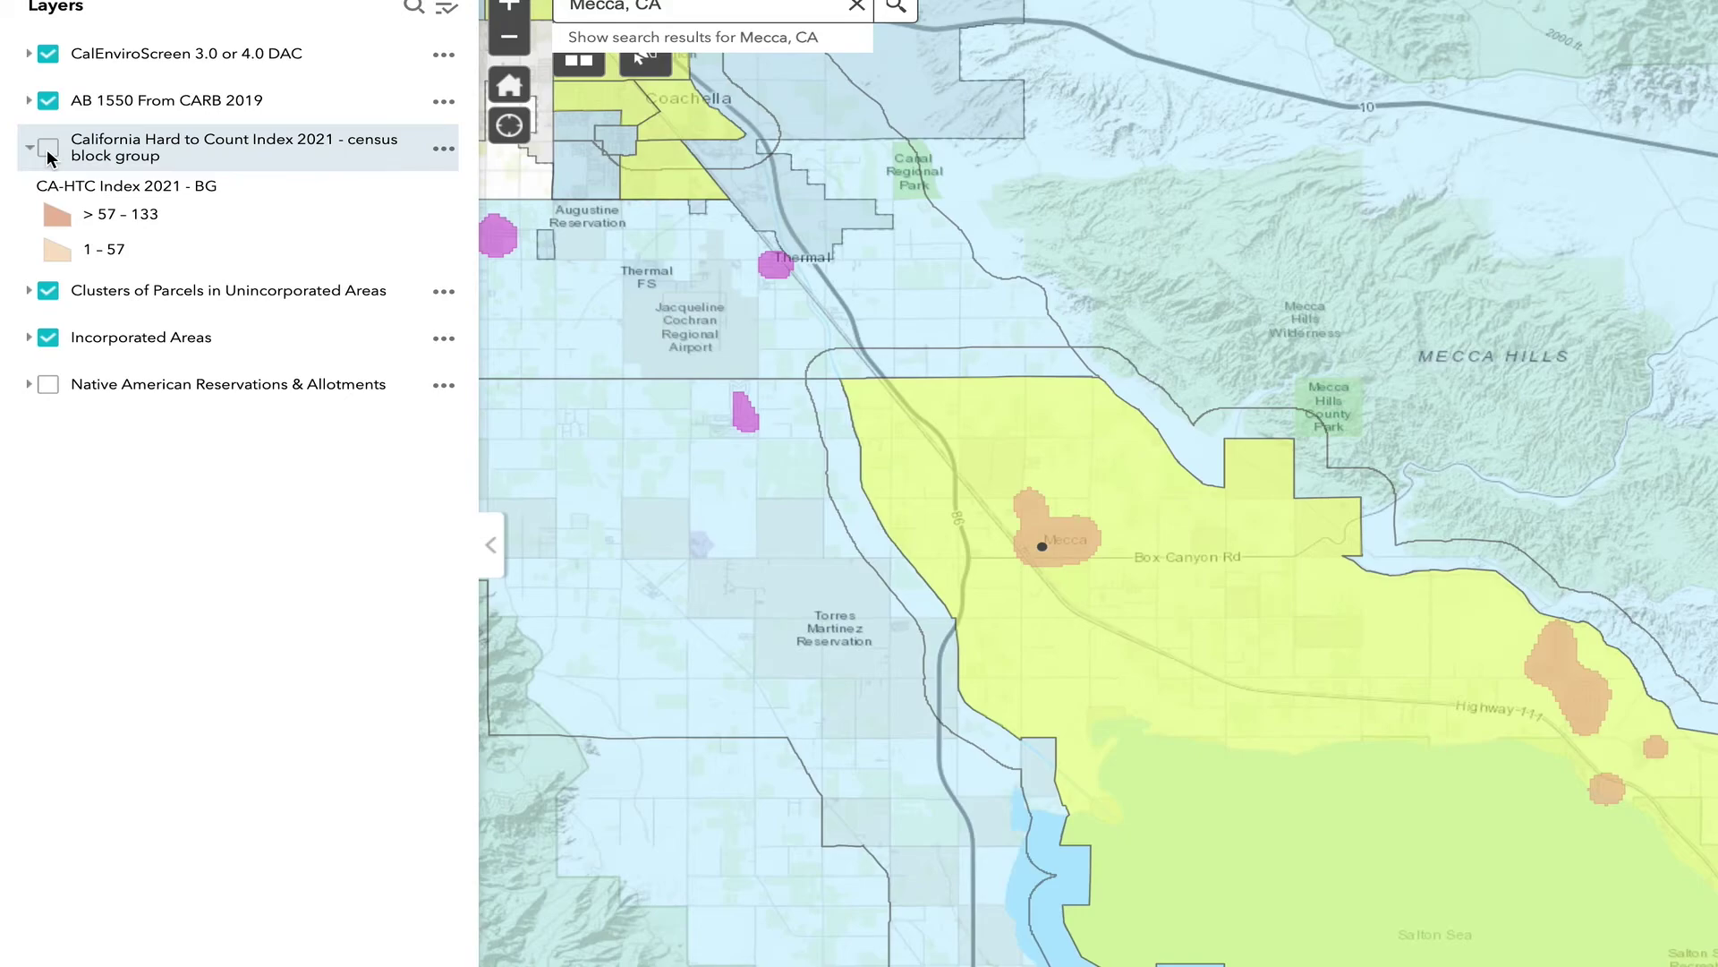
{"action": "left_click", "coordinate": [48, 149]}
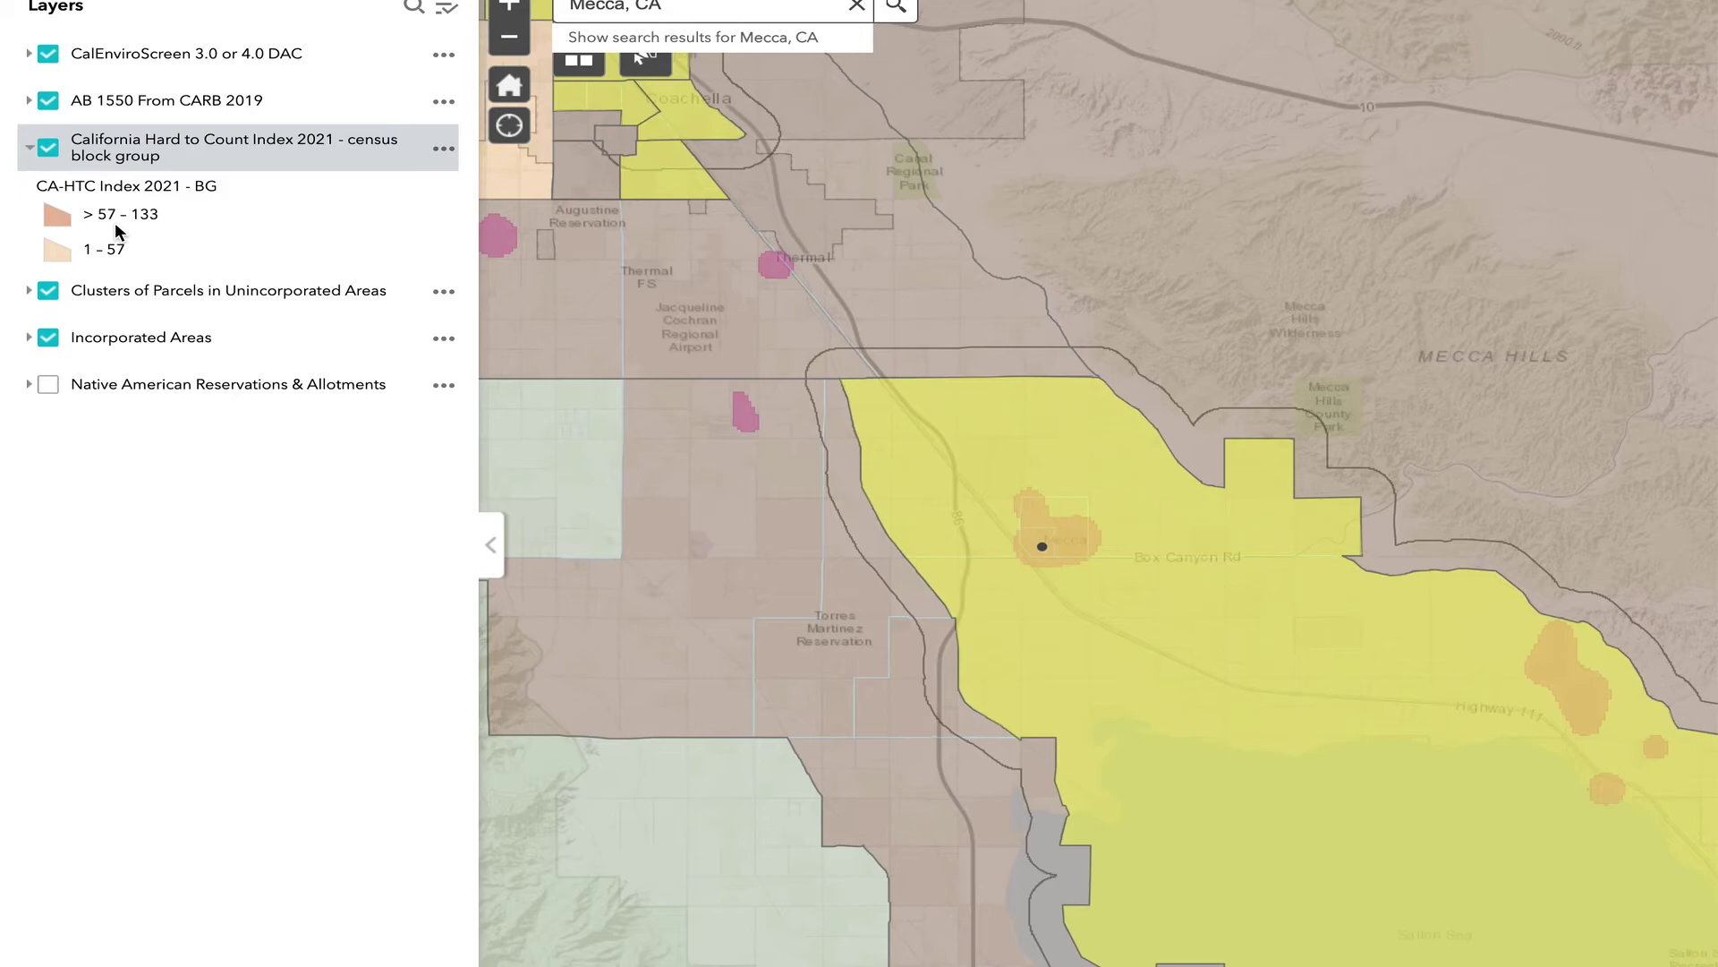
- Hide the Hard to Count Index, AB 1550, CalEnviroScreen and Incorporated Areas layers, keeping only Clusters of Parcels in Unincorporated Areas
{"action": "left_click", "coordinate": [54, 152]}
{"action": "left_click", "coordinate": [50, 103]}
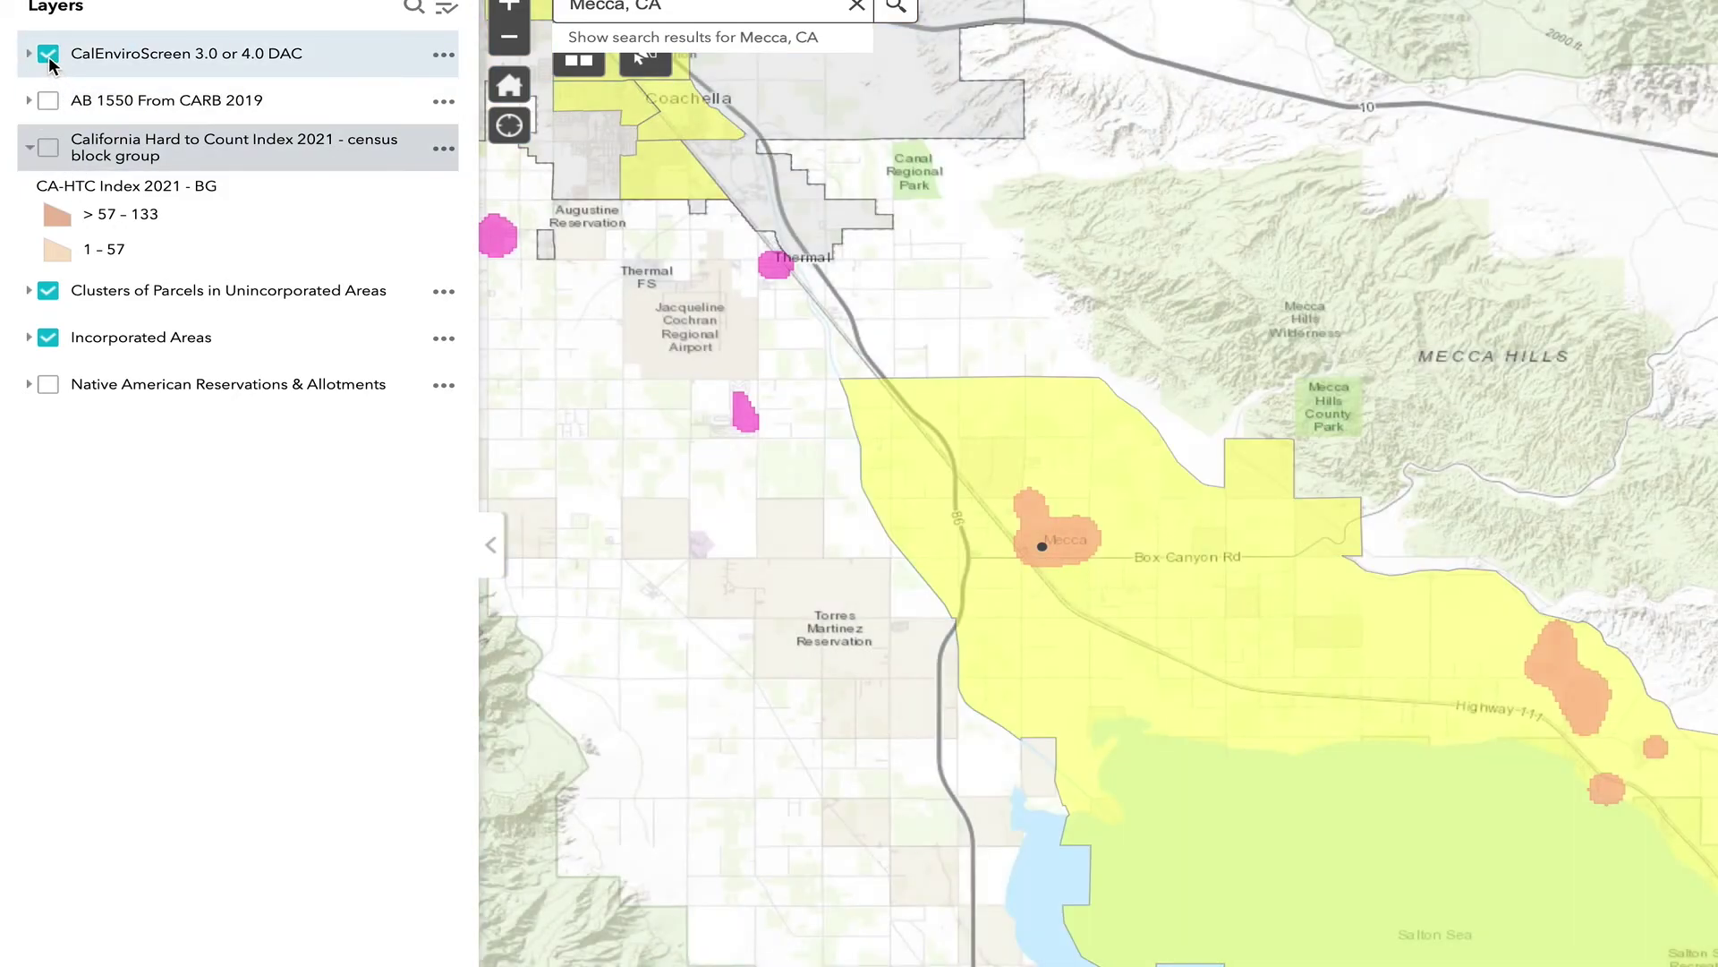
{"action": "left_click", "coordinate": [49, 56]}
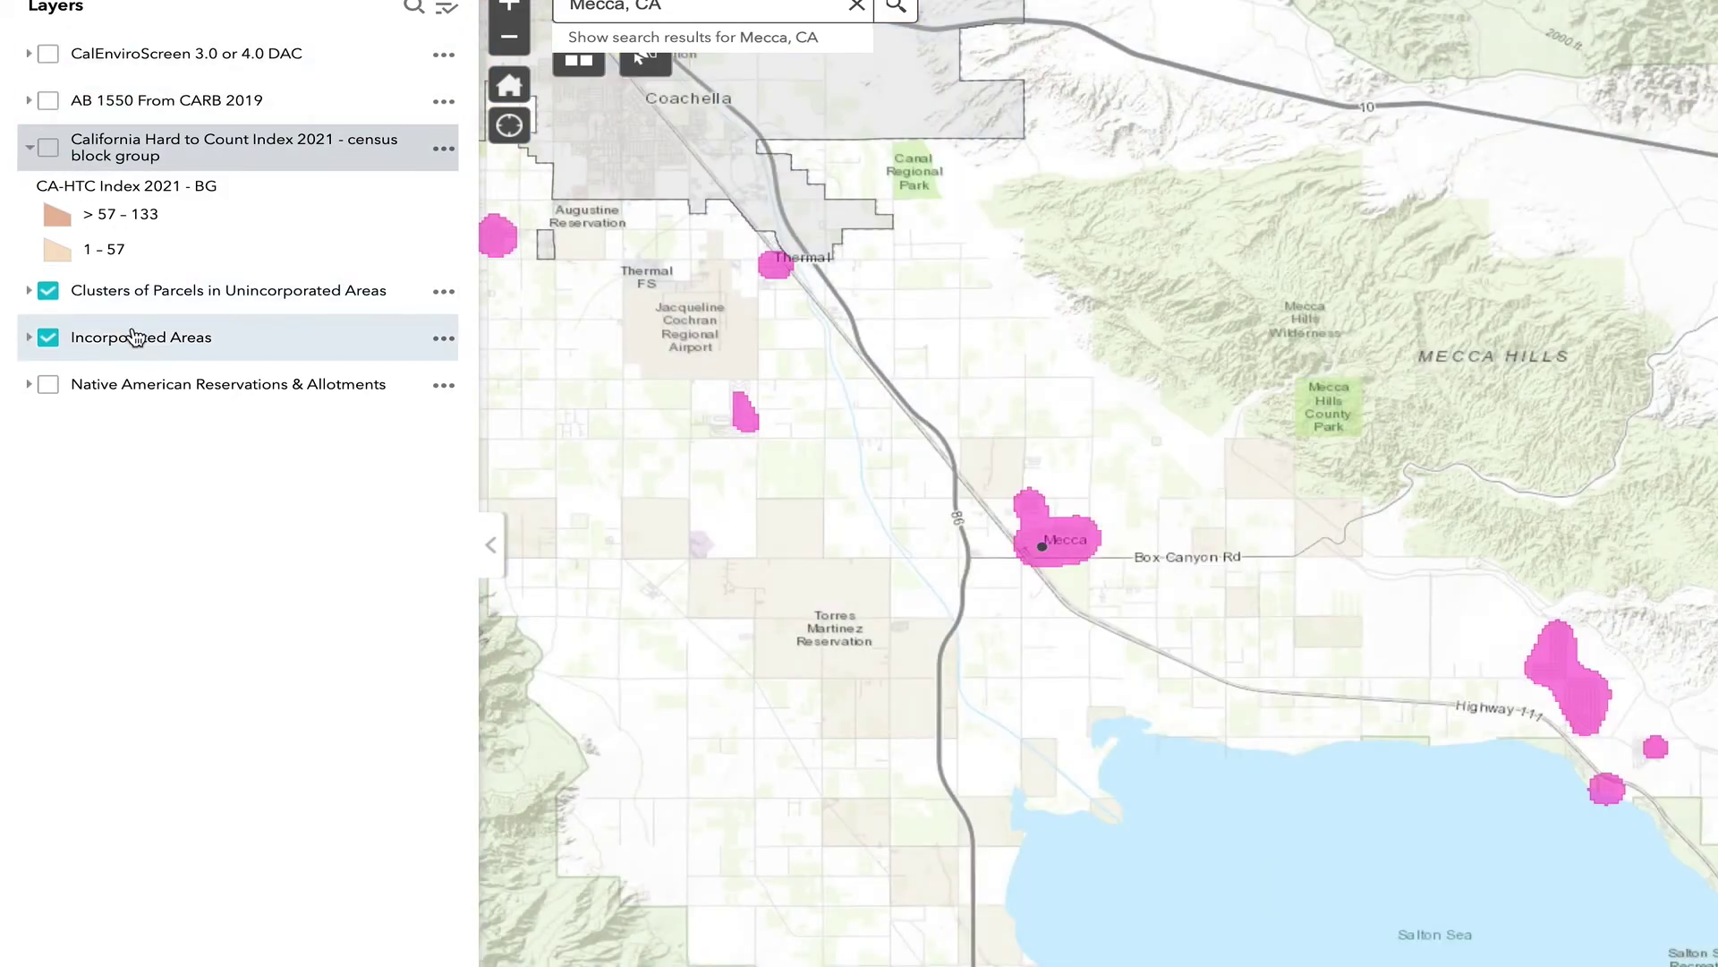
{"action": "left_click", "coordinate": [51, 339]}
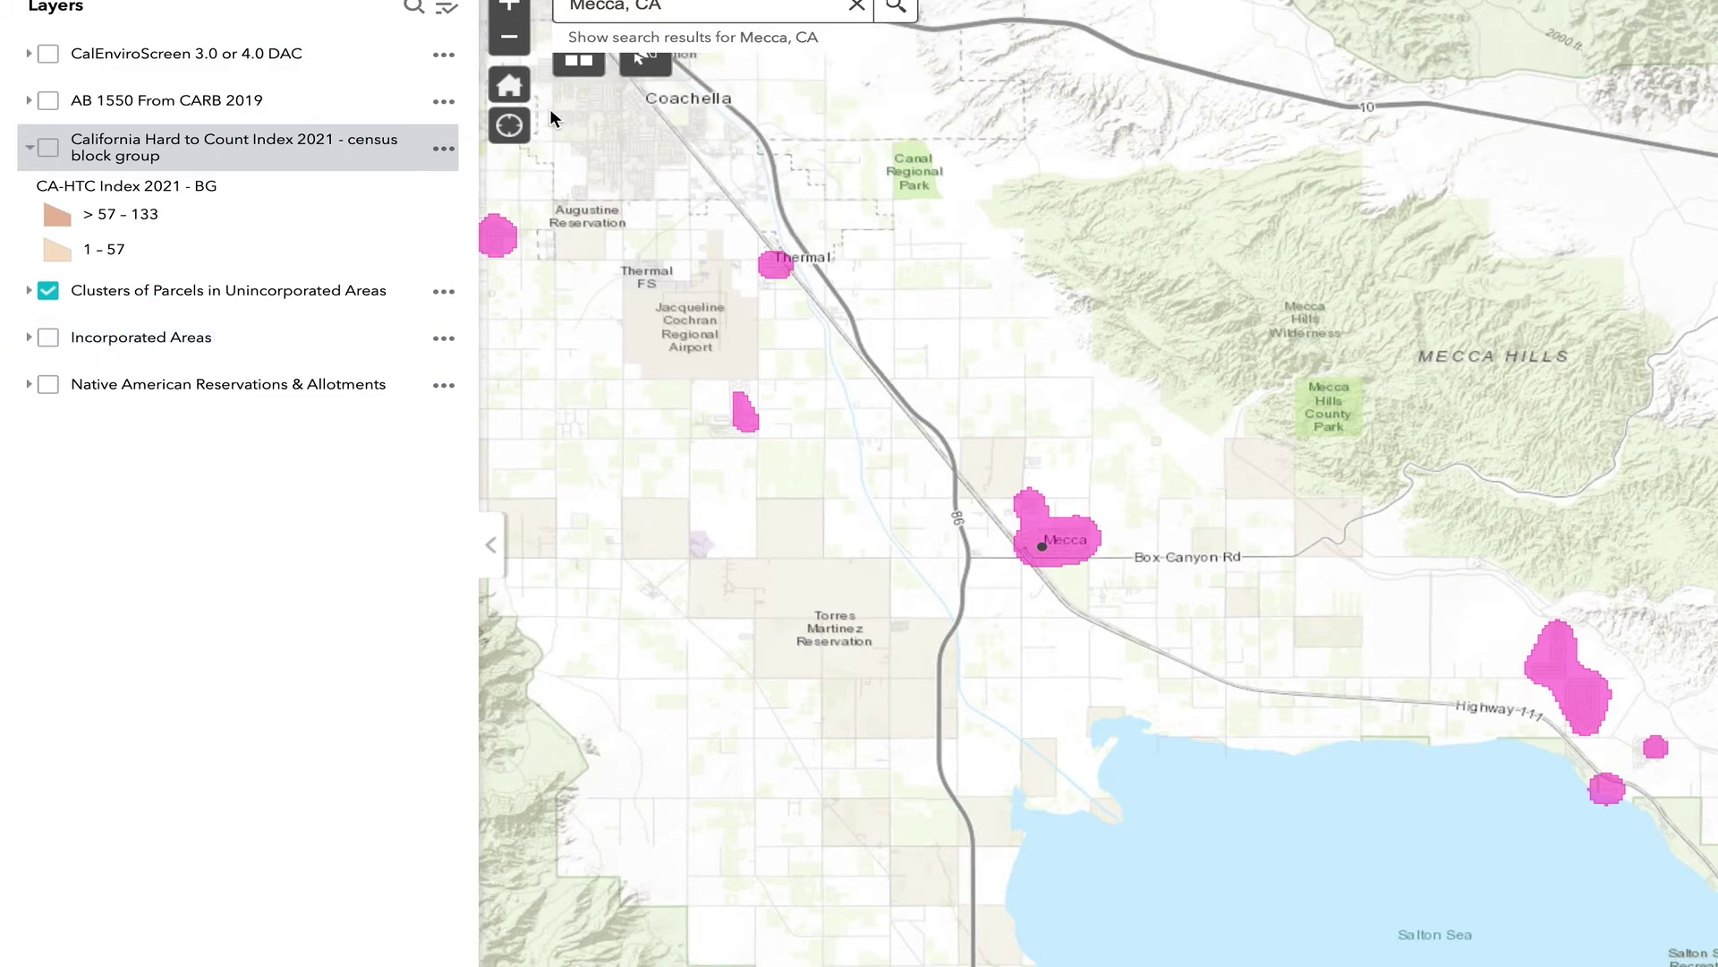
- Return the map to its default extent, search for Stockton, CA, and close the result pop-up
{"action": "left_click", "coordinate": [510, 85]}
{"action": "left_click", "coordinate": [686, 8]}
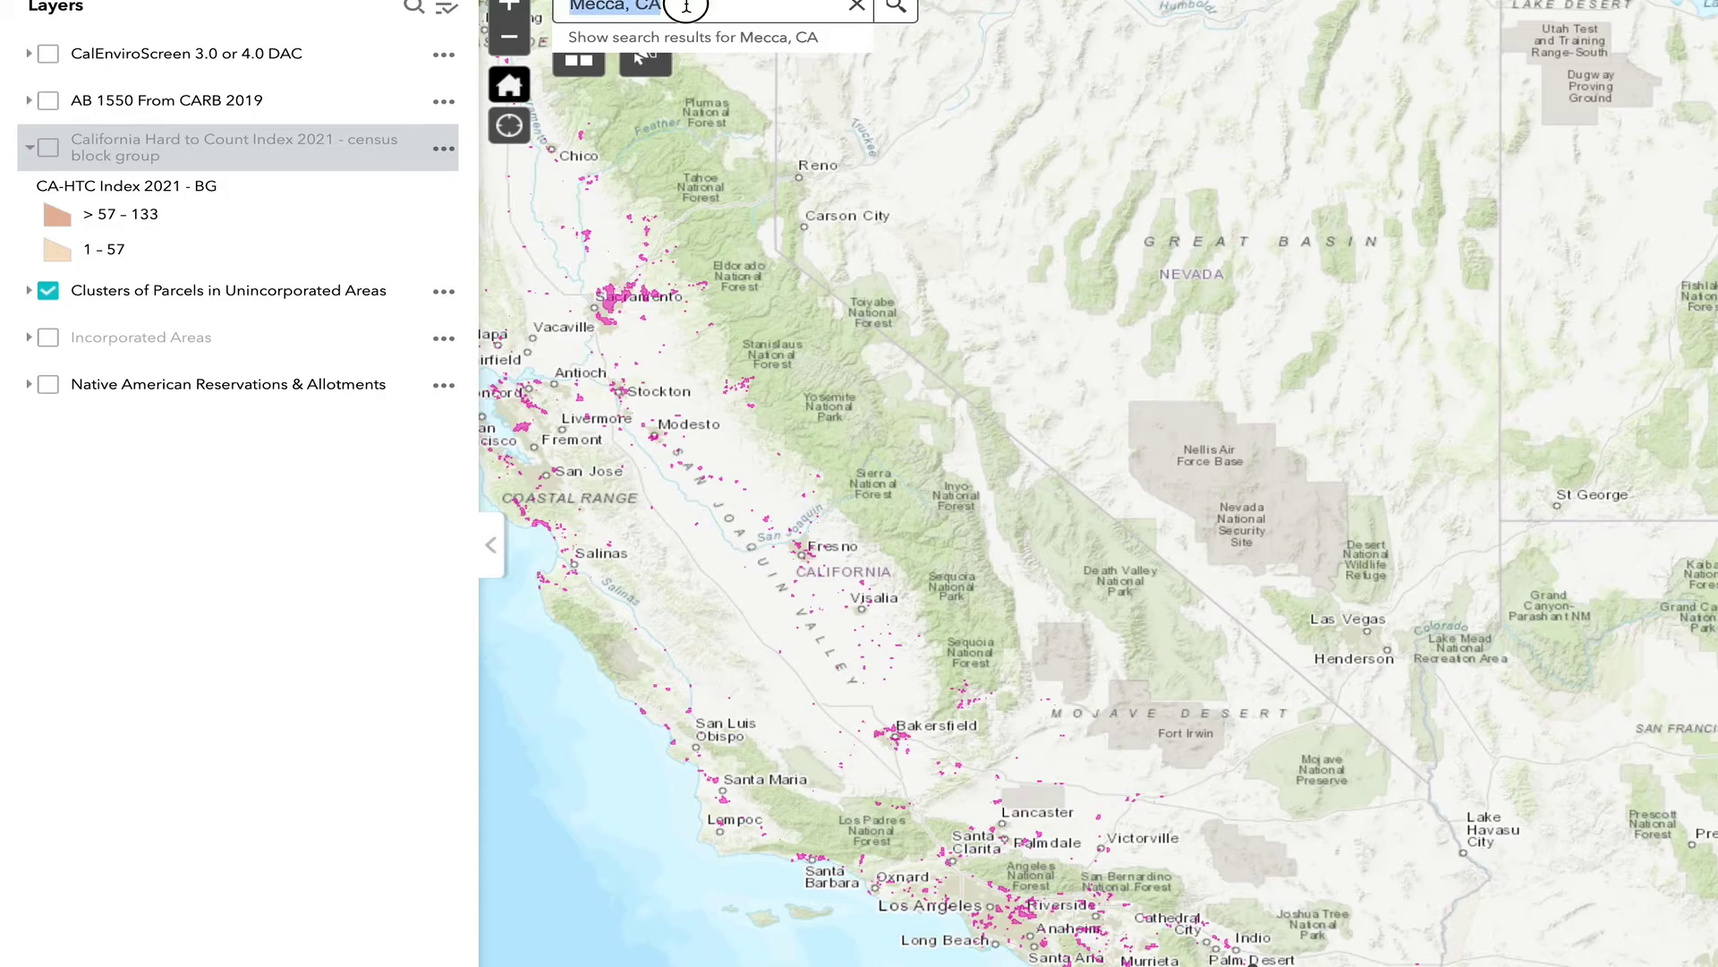
{"action": "type", "text": "Stockton, "}
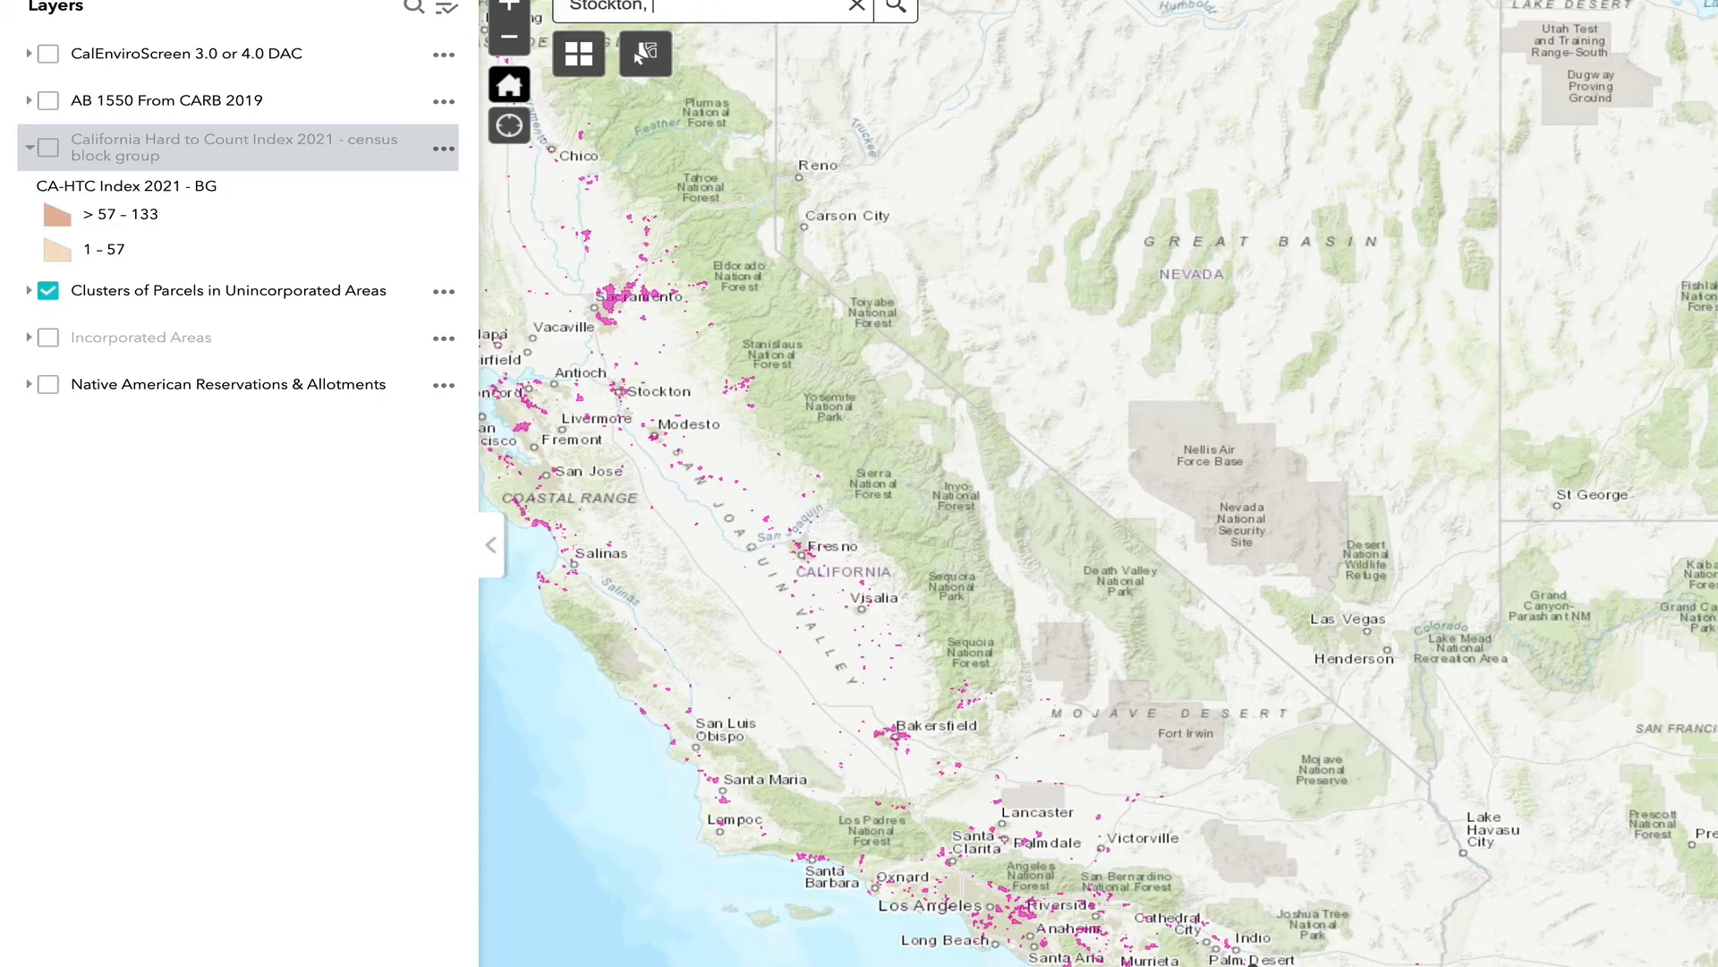
{"action": "type", "text": "CA"}
{"action": "key", "text": "Return"}
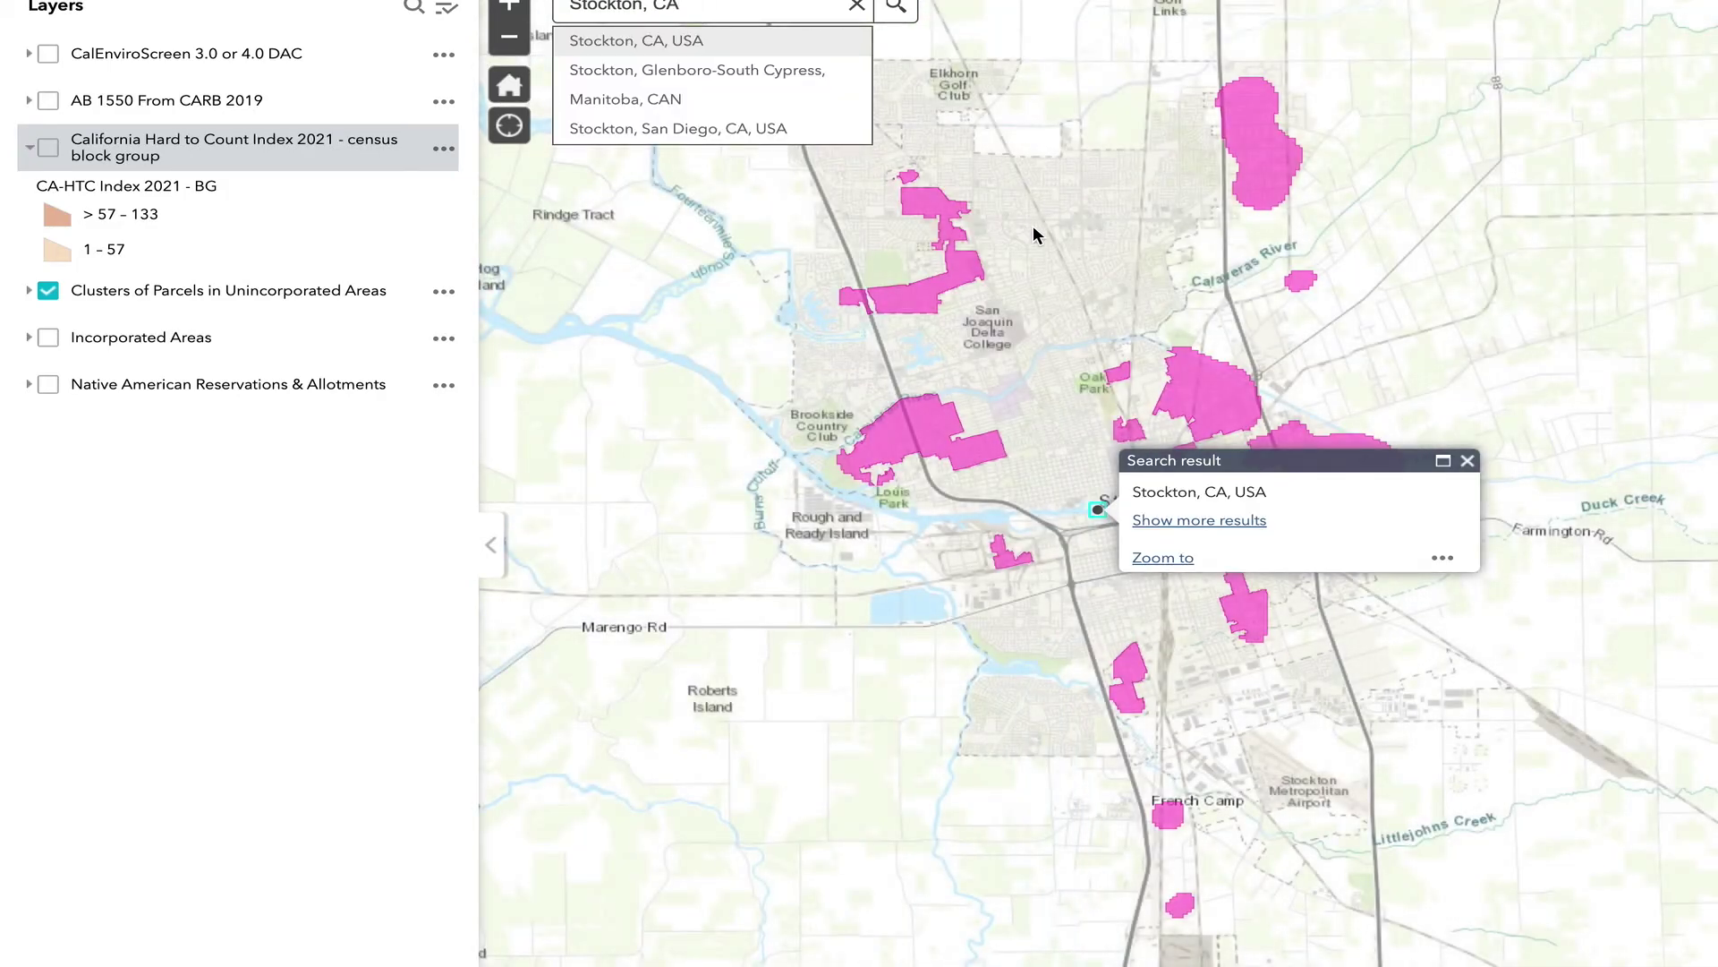
{"action": "left_click_drag", "start_coordinate": [1082, 283], "coordinate": [1050, 400]}
{"action": "left_click", "coordinate": [1437, 575]}
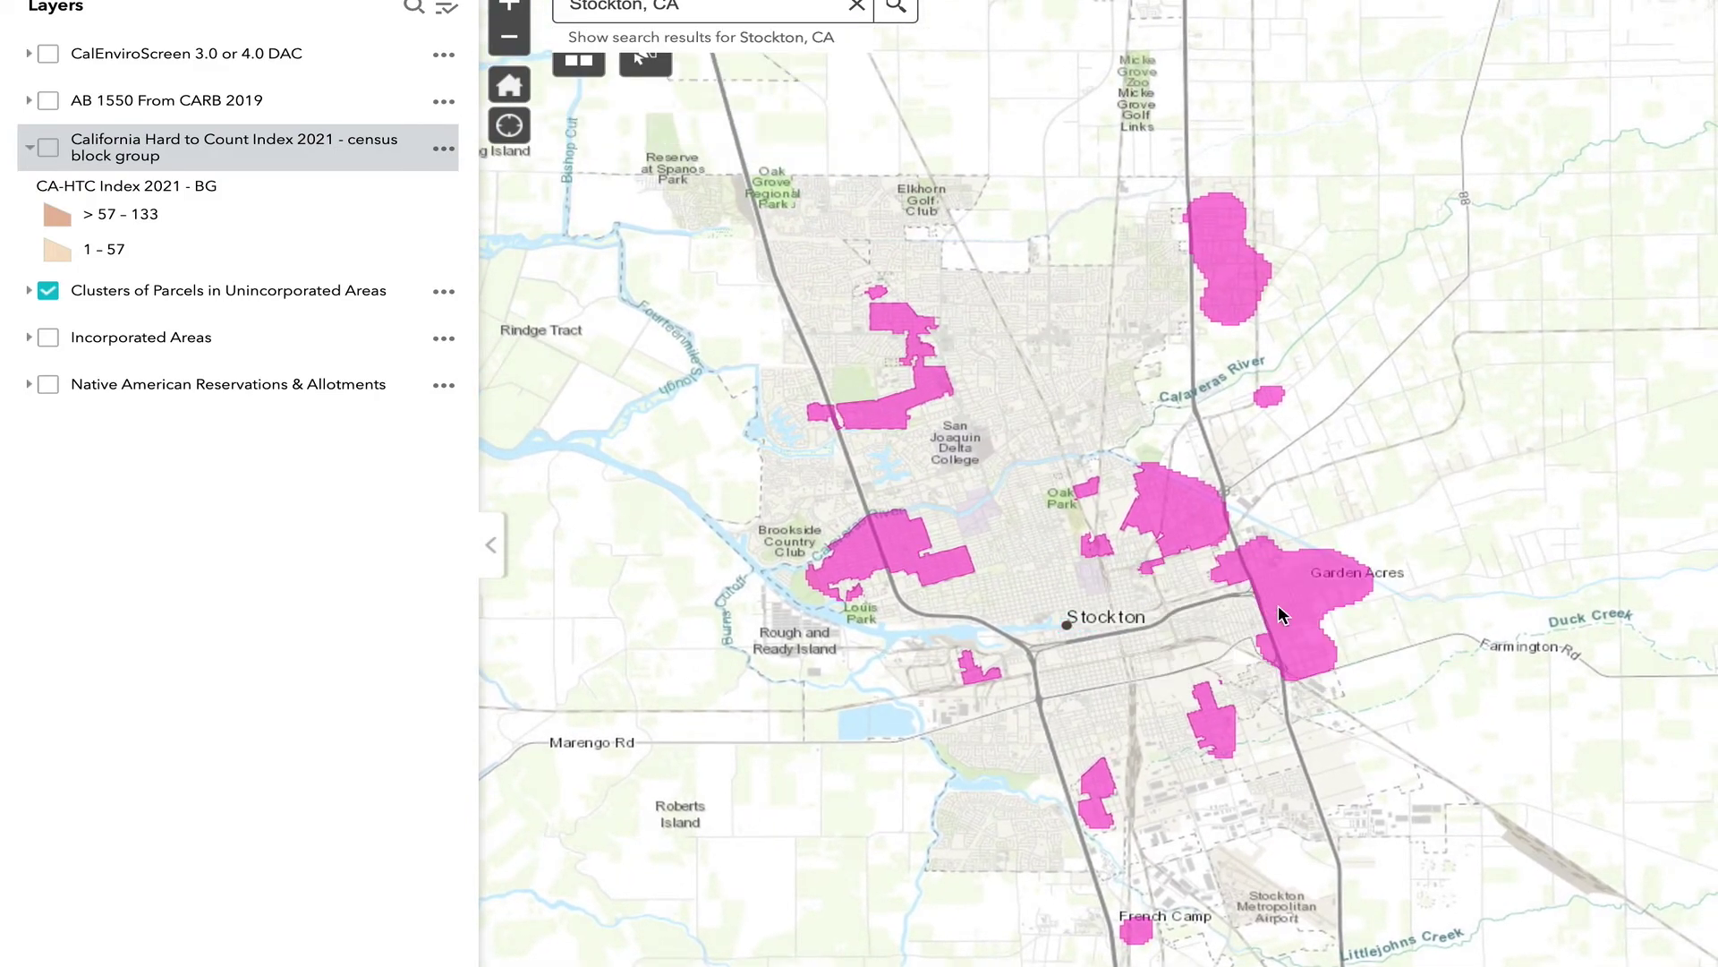
- Show the Incorporated Areas layer around Stockton and compare the city boundary with and without the unincorporated parcel clusters
{"action": "left_click", "coordinate": [49, 338]}
{"action": "left_click_drag", "start_coordinate": [697, 580], "coordinate": [721, 580]}
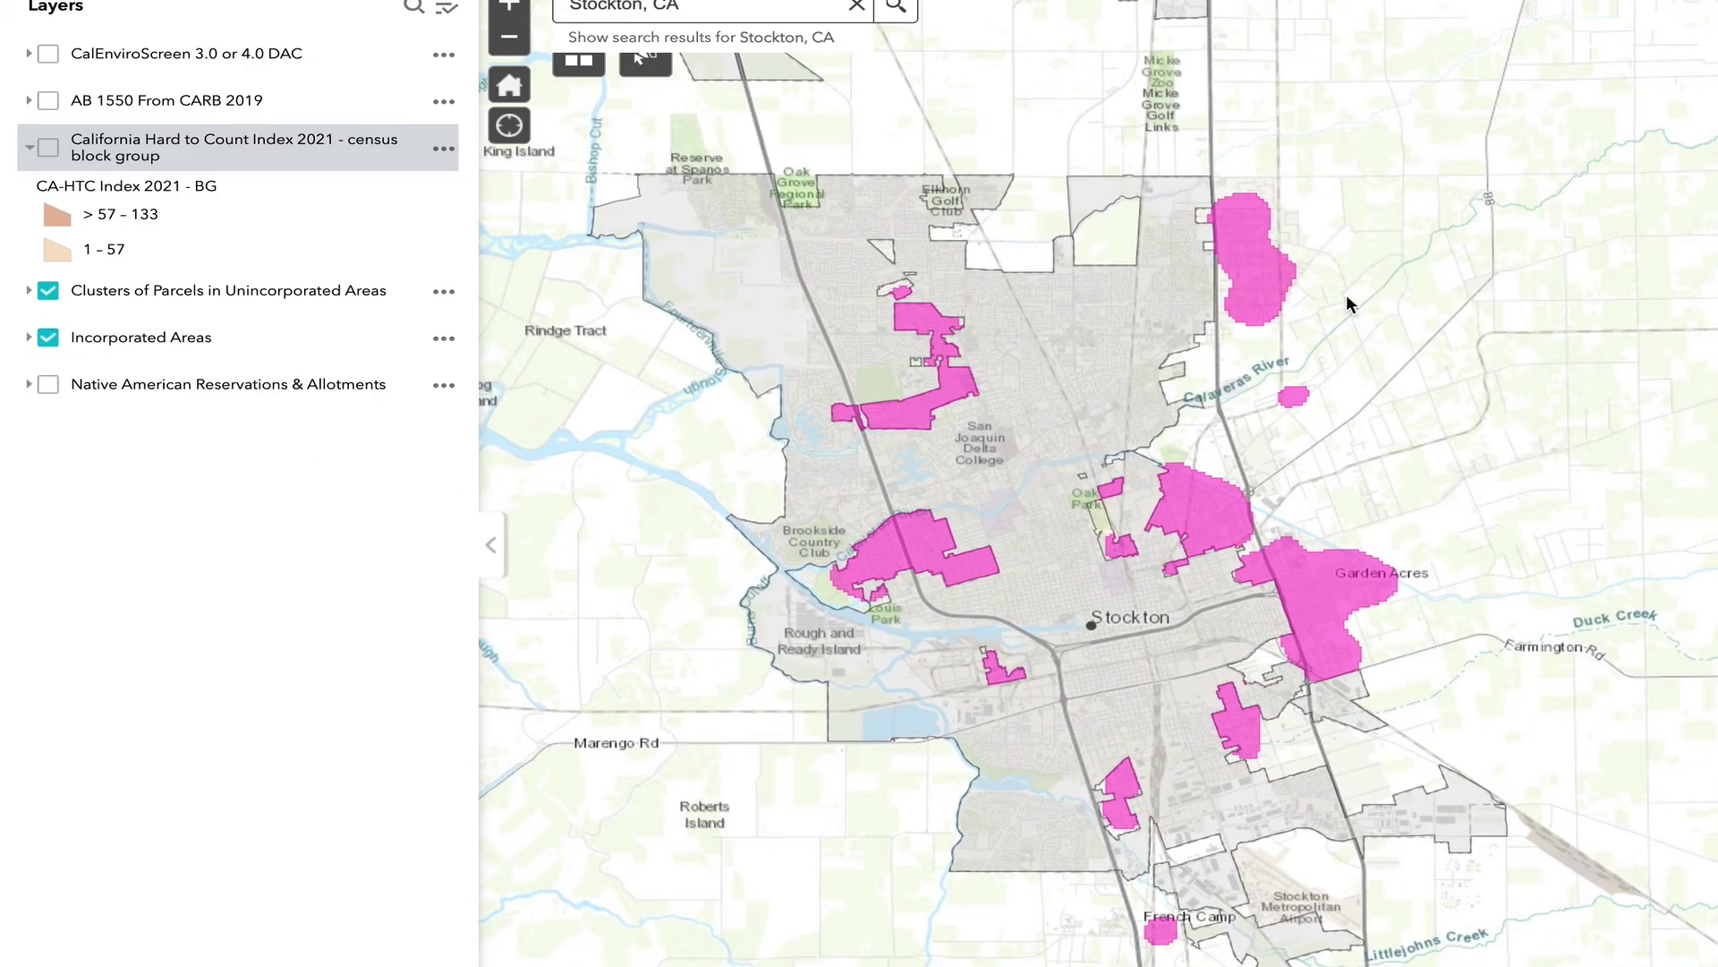
{"action": "left_click", "coordinate": [51, 291]}
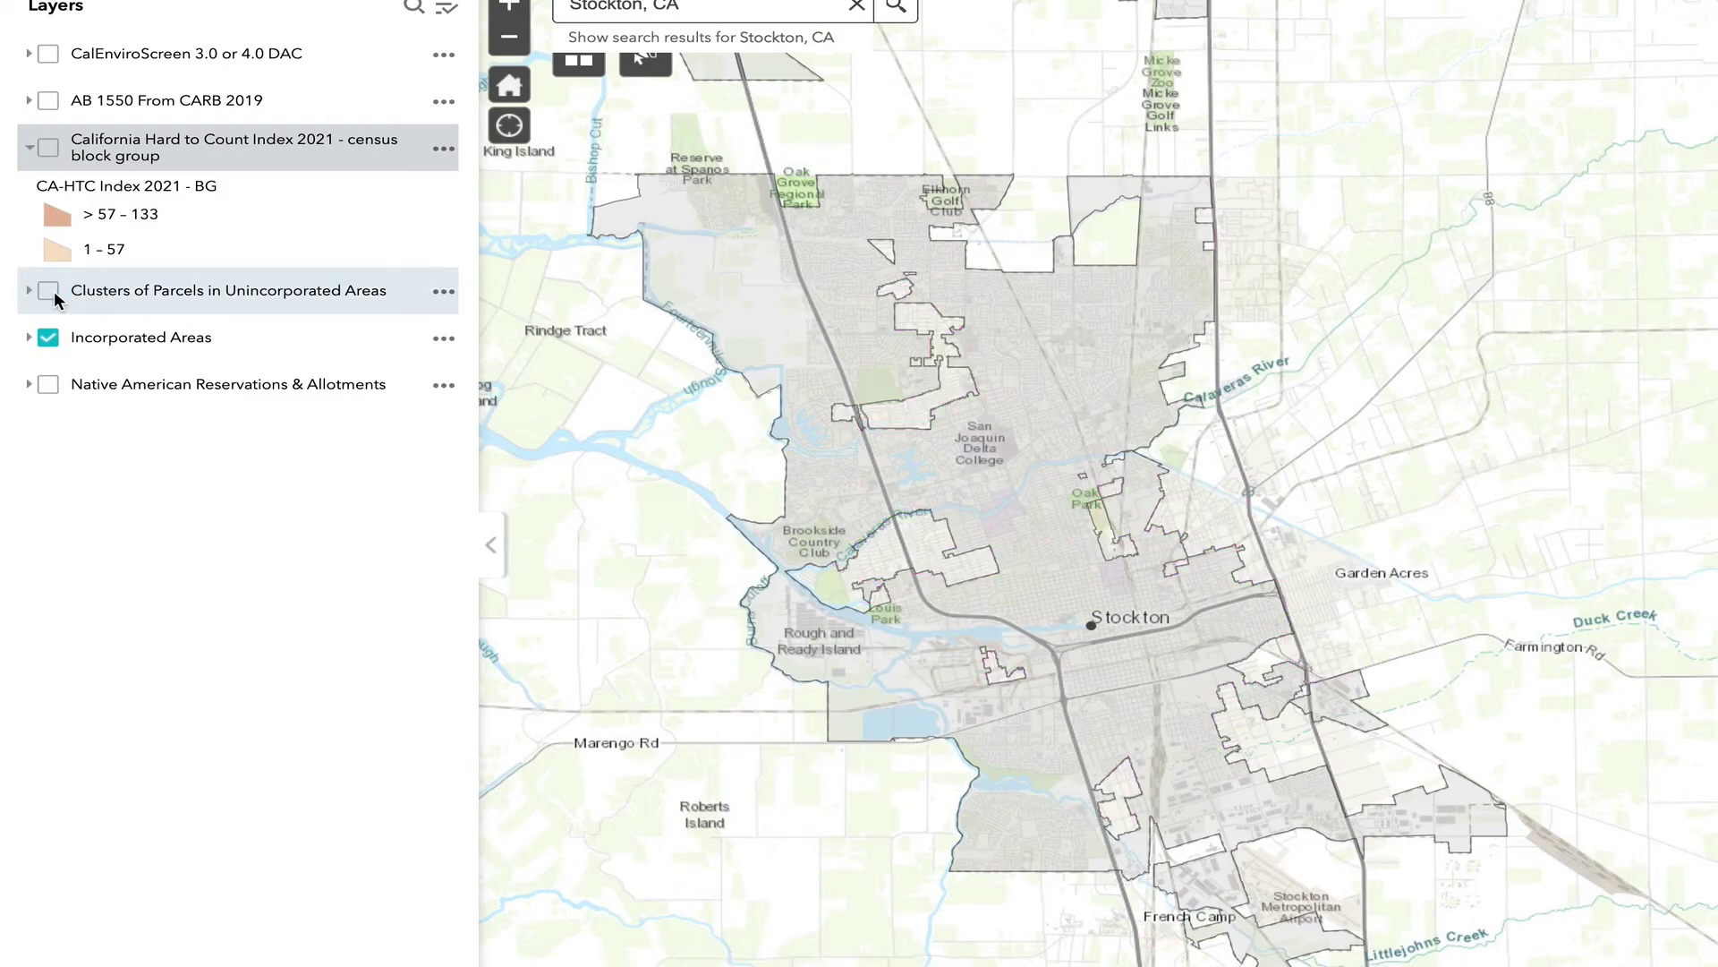
{"action": "left_click", "coordinate": [54, 292]}
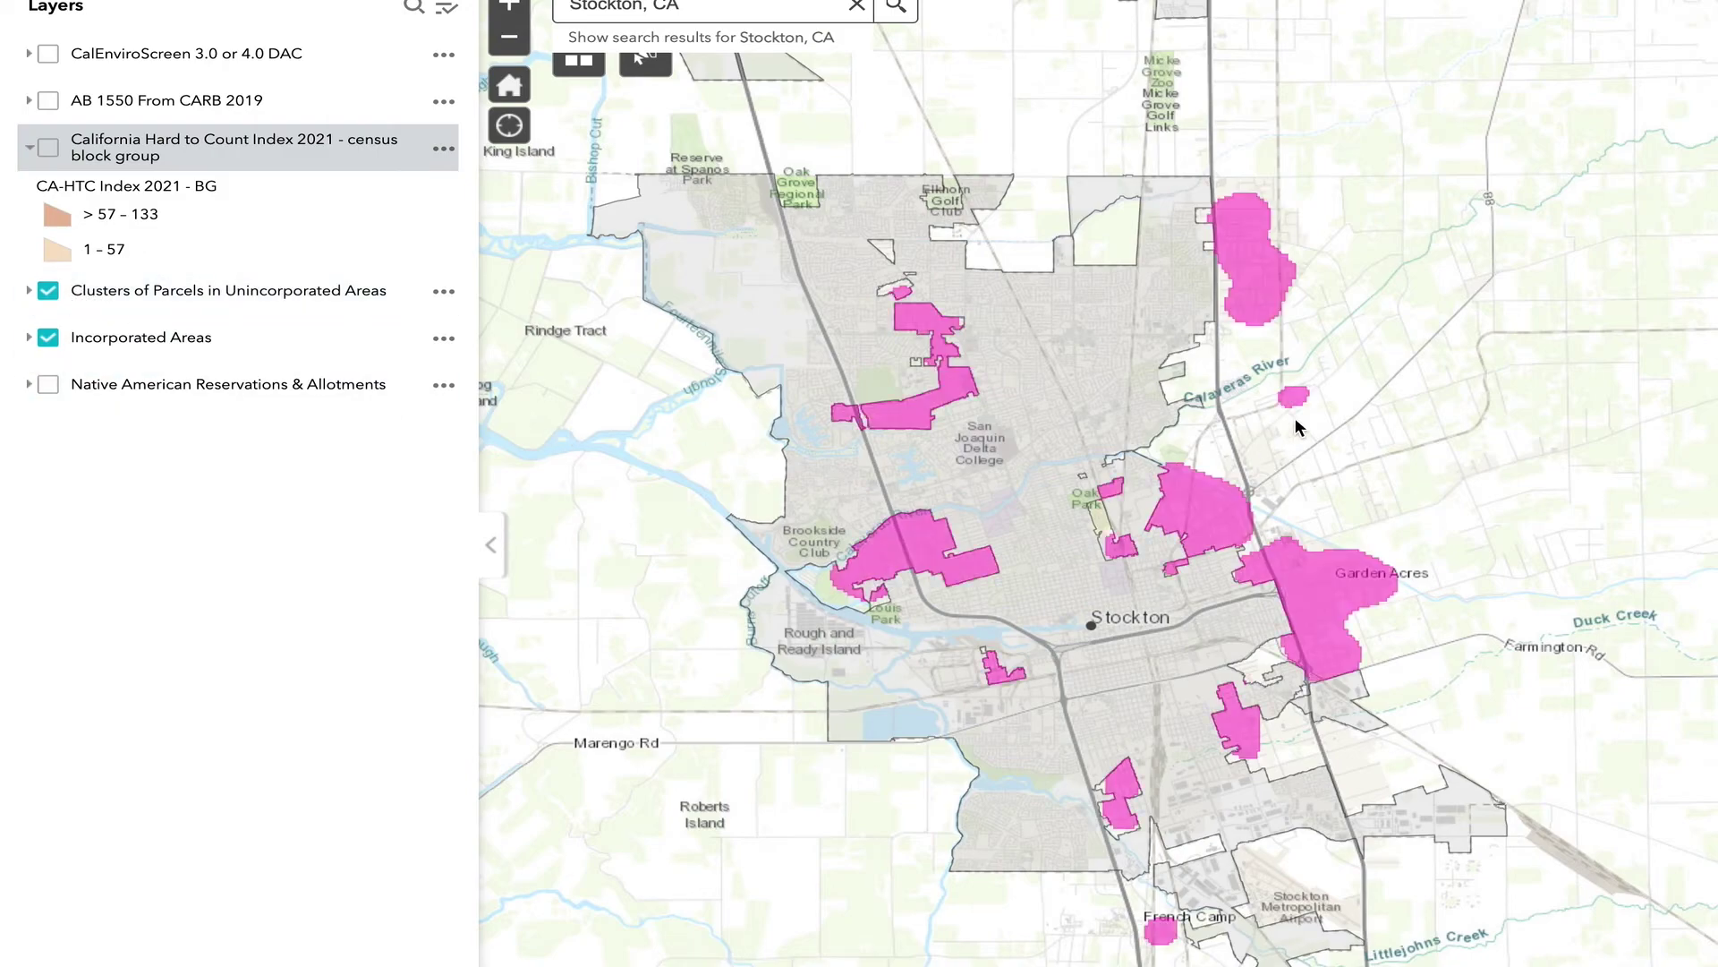
{"action": "left_click_drag", "start_coordinate": [1416, 428], "coordinate": [1358, 475]}
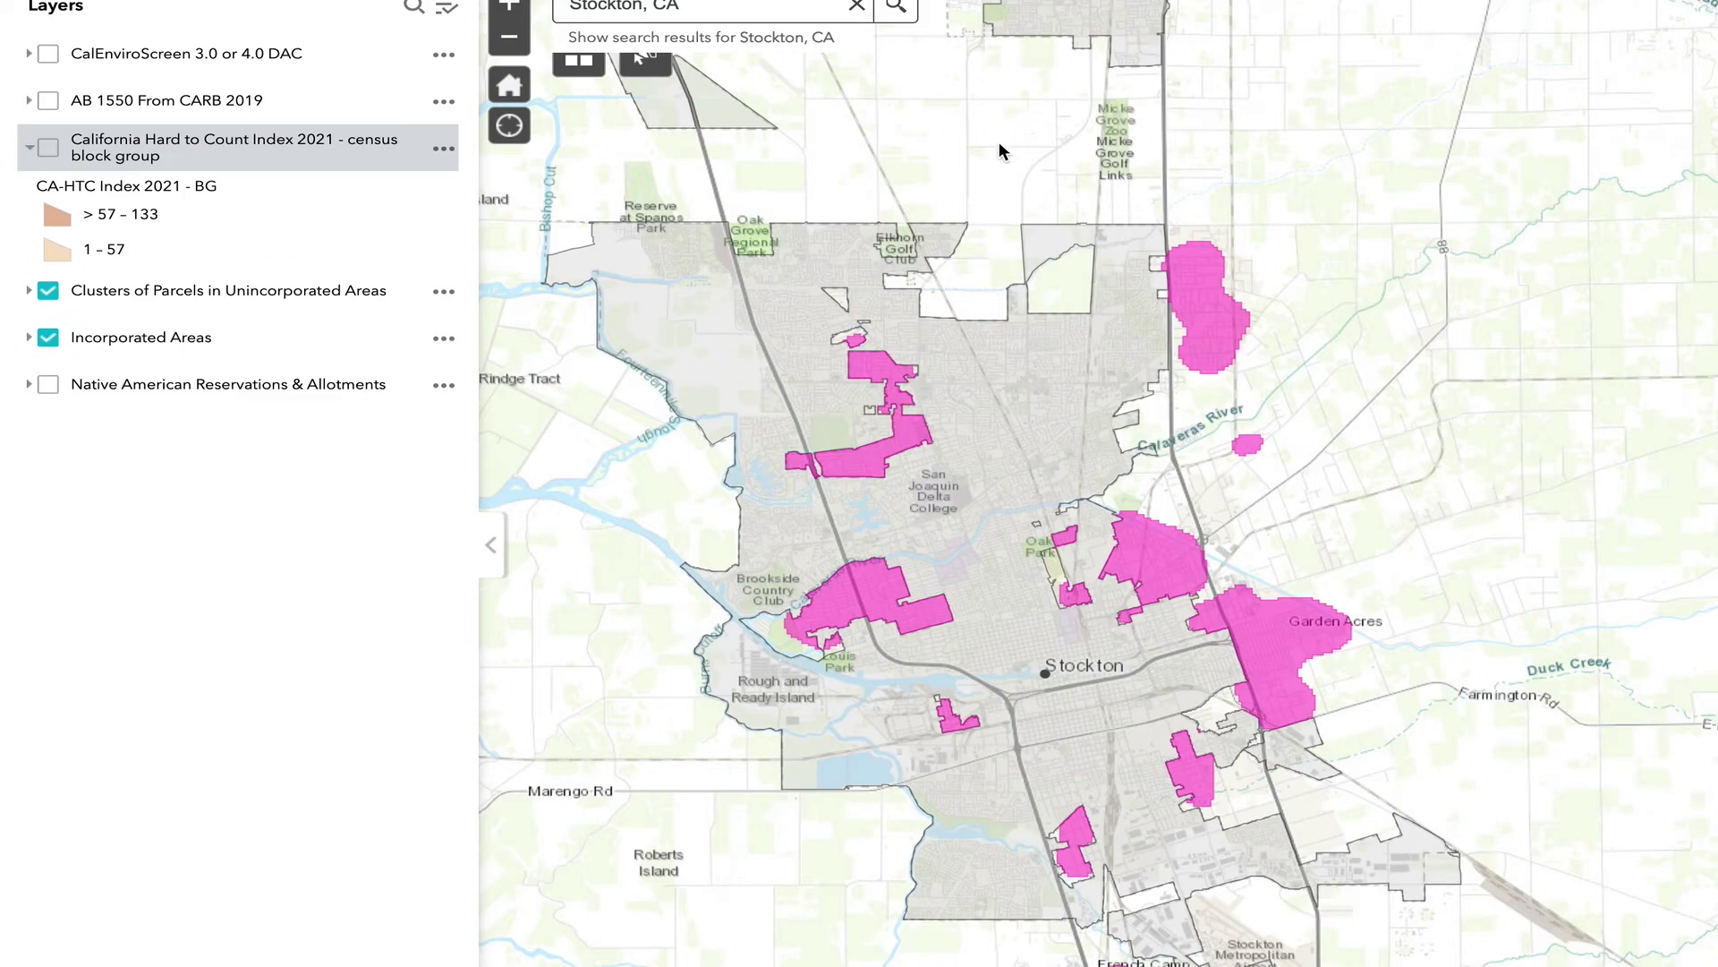
- Show the CalEnviroScreen 3.0 or 4.0 DAC layer over the Morada Park parcel cluster northeast of Stockton and examine the surrounding tracts
{"action": "scroll", "coordinate": [1001, 162], "scroll_direction": "down", "scroll_amount": 2}
{"action": "left_click_drag", "start_coordinate": [1023, 180], "coordinate": [1235, 307]}
{"action": "left_click_drag", "start_coordinate": [1132, 376], "coordinate": [1346, 361]}
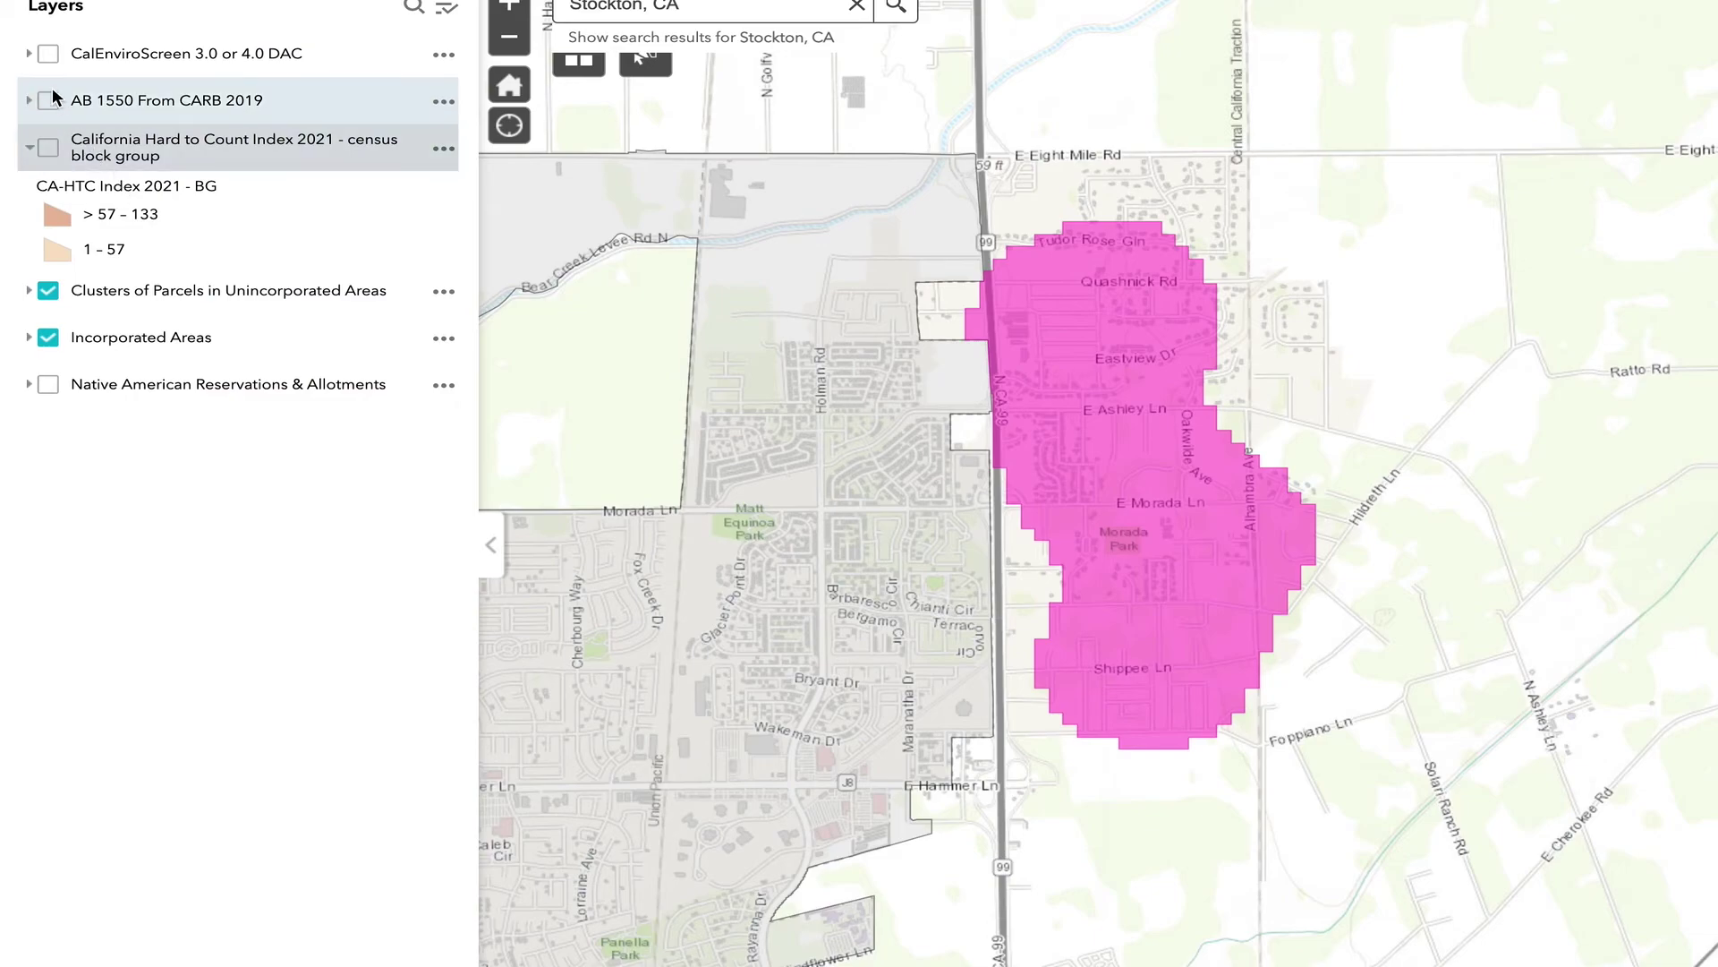
{"action": "left_click", "coordinate": [48, 54]}
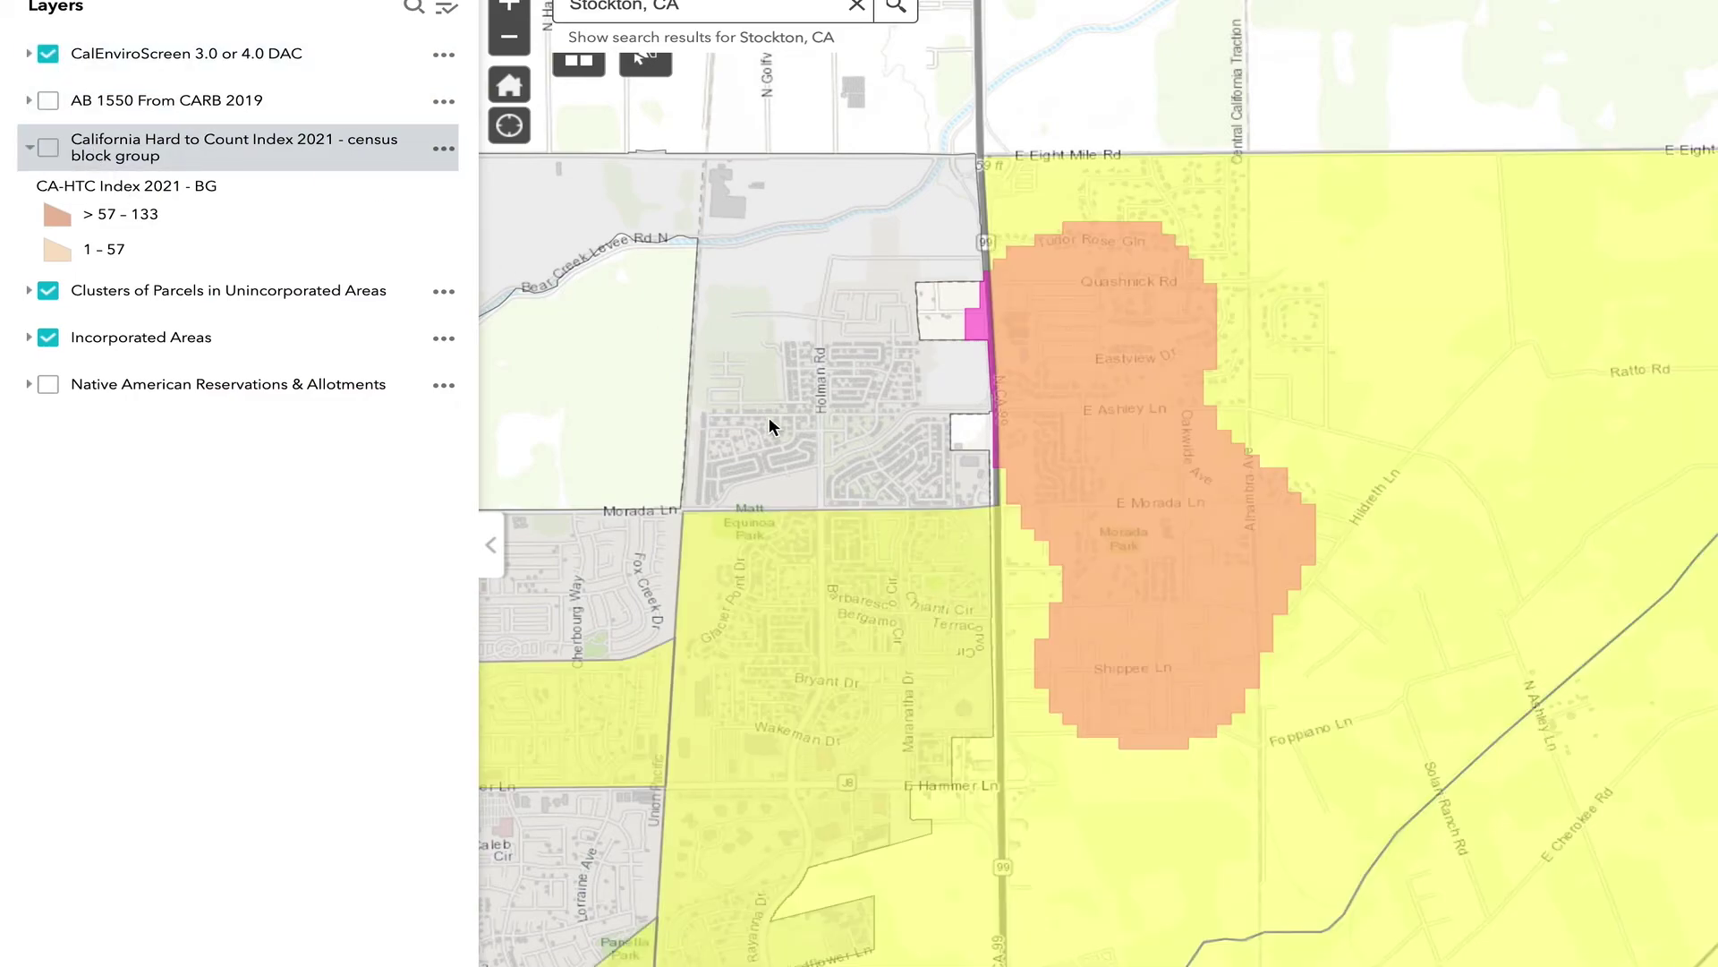
{"action": "left_click_drag", "start_coordinate": [1097, 679], "coordinate": [1000, 576]}
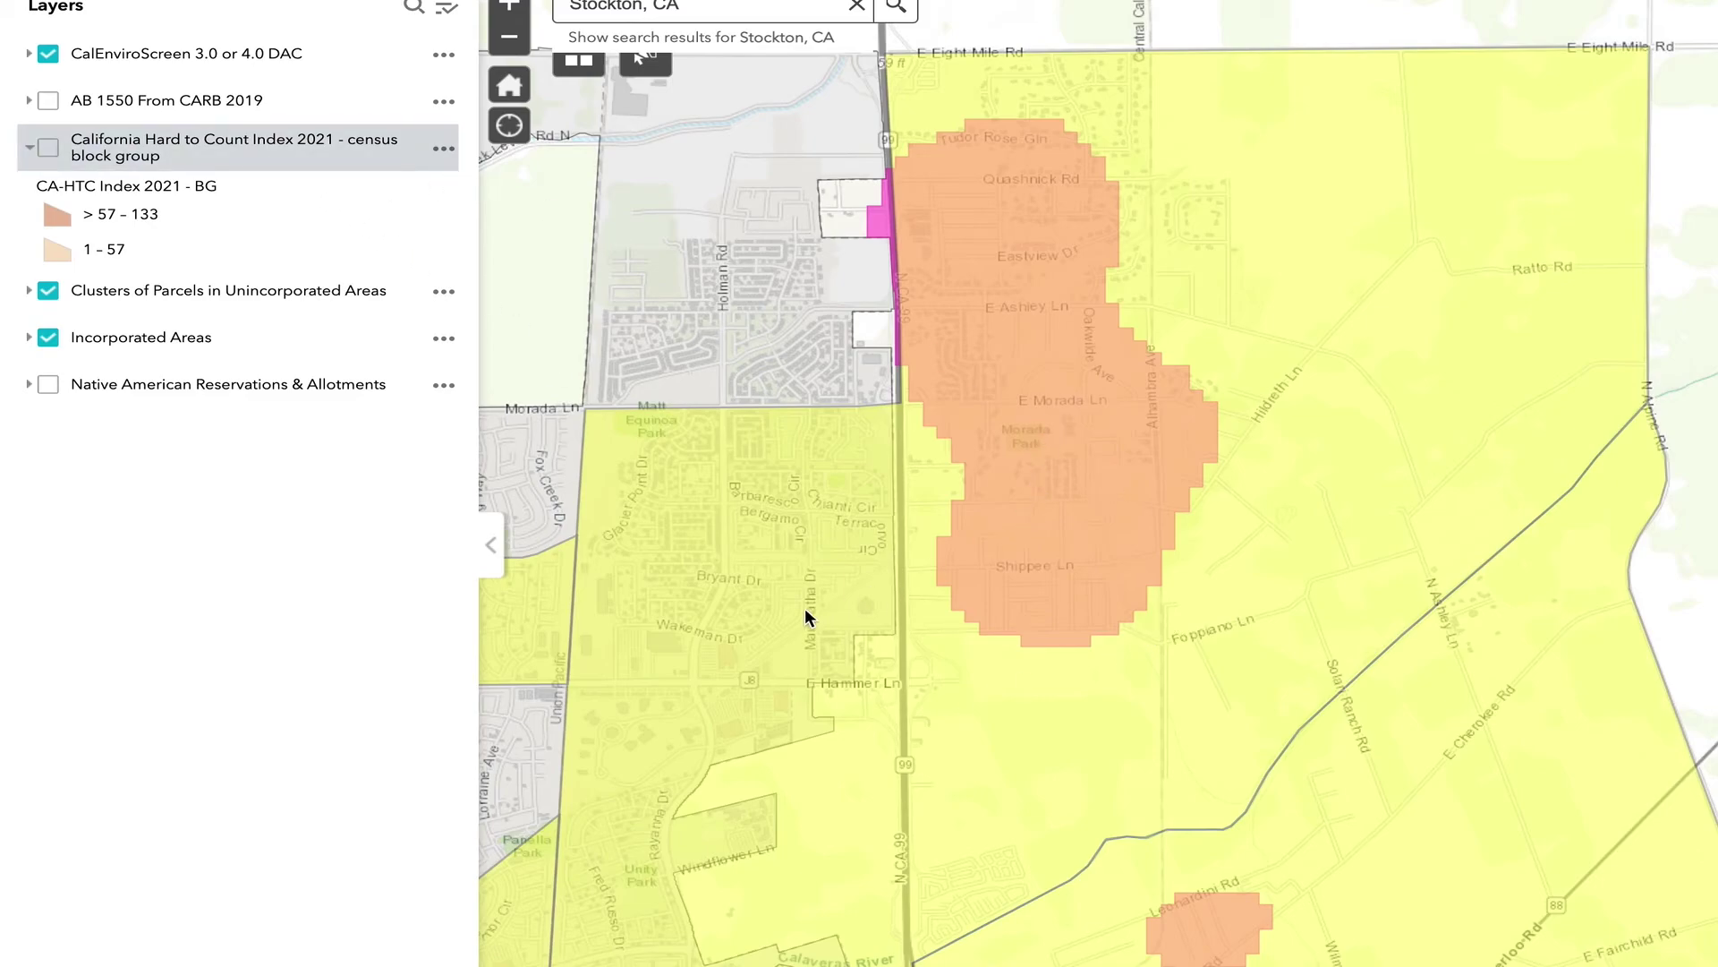
{"action": "left_click_drag", "start_coordinate": [897, 606], "coordinate": [928, 605]}
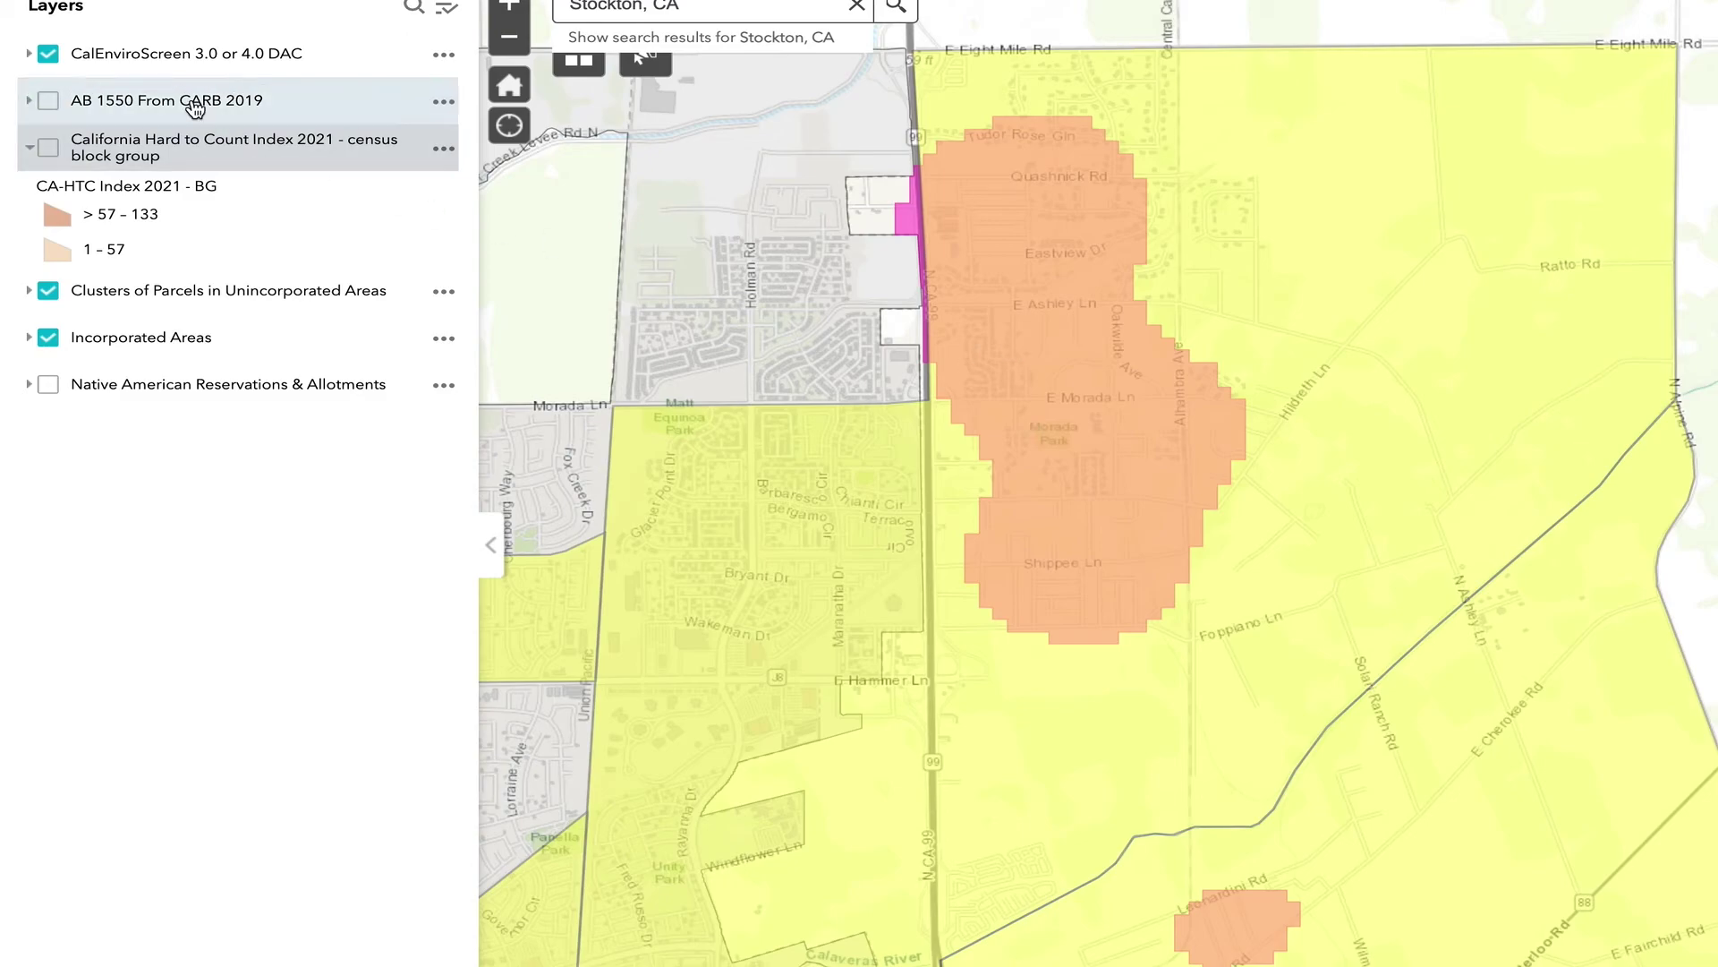
{"action": "left_click", "coordinate": [510, 39]}
{"action": "left_click_drag", "start_coordinate": [910, 544], "coordinate": [923, 496]}
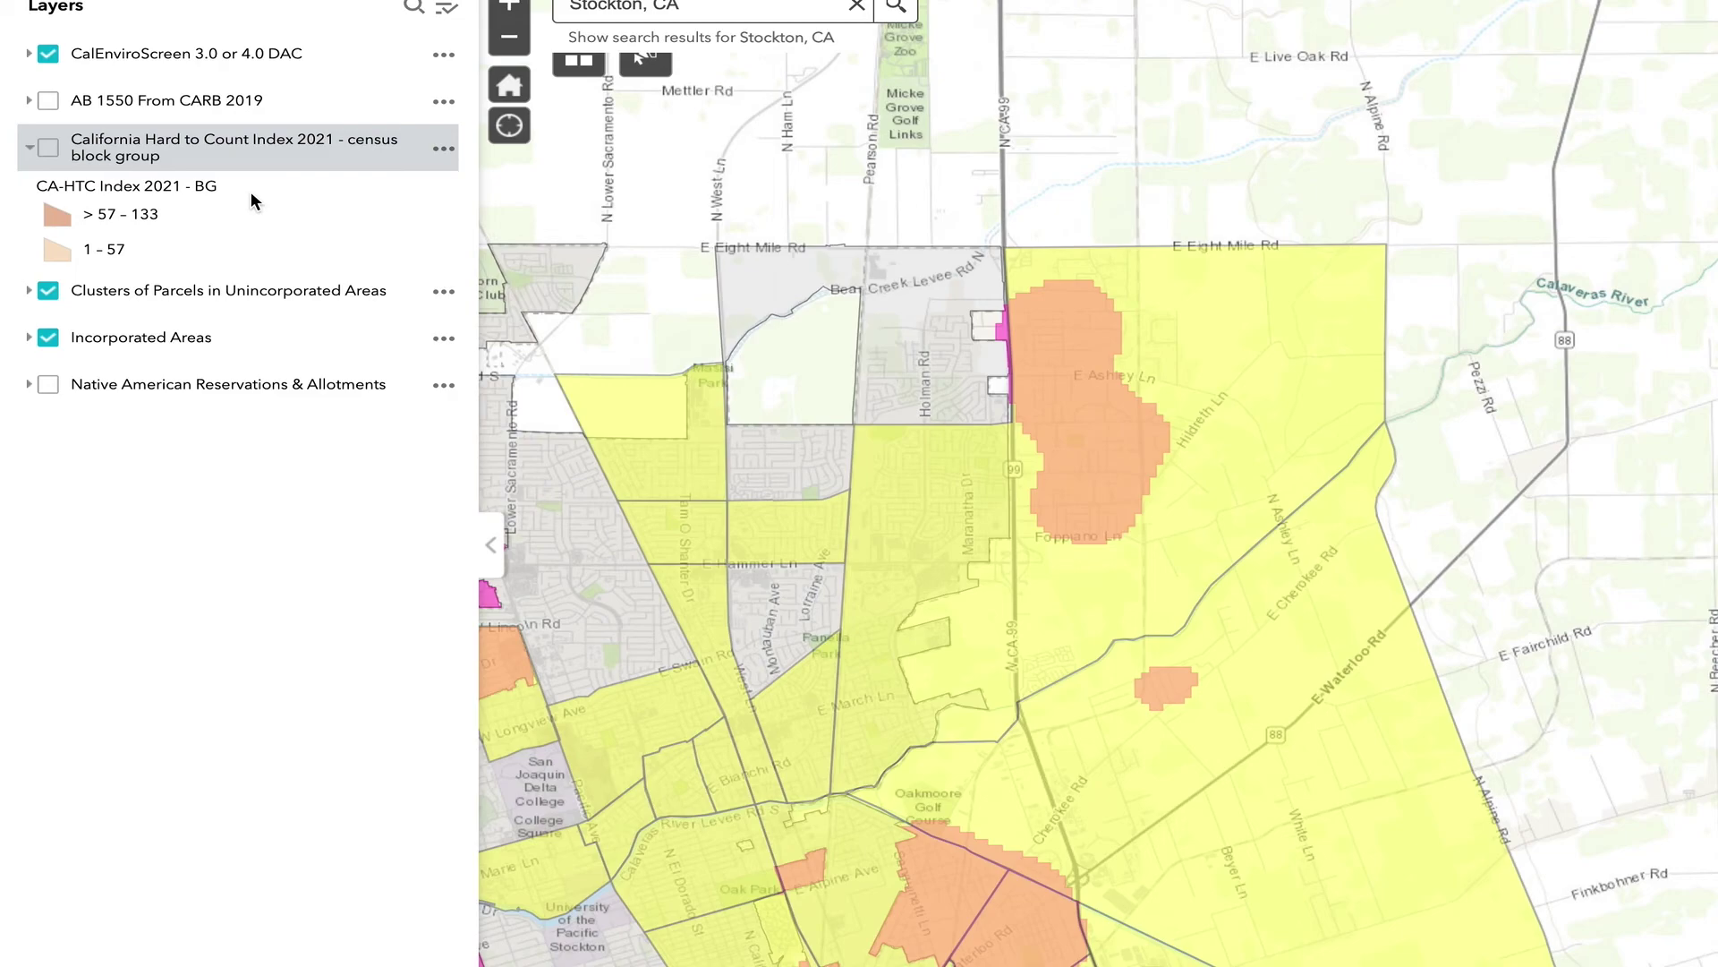
- Show the California Hard to Count Index 2021 layer over northeast Stockton and hide the CalEnviroScreen layer
{"action": "left_click", "coordinate": [50, 149]}
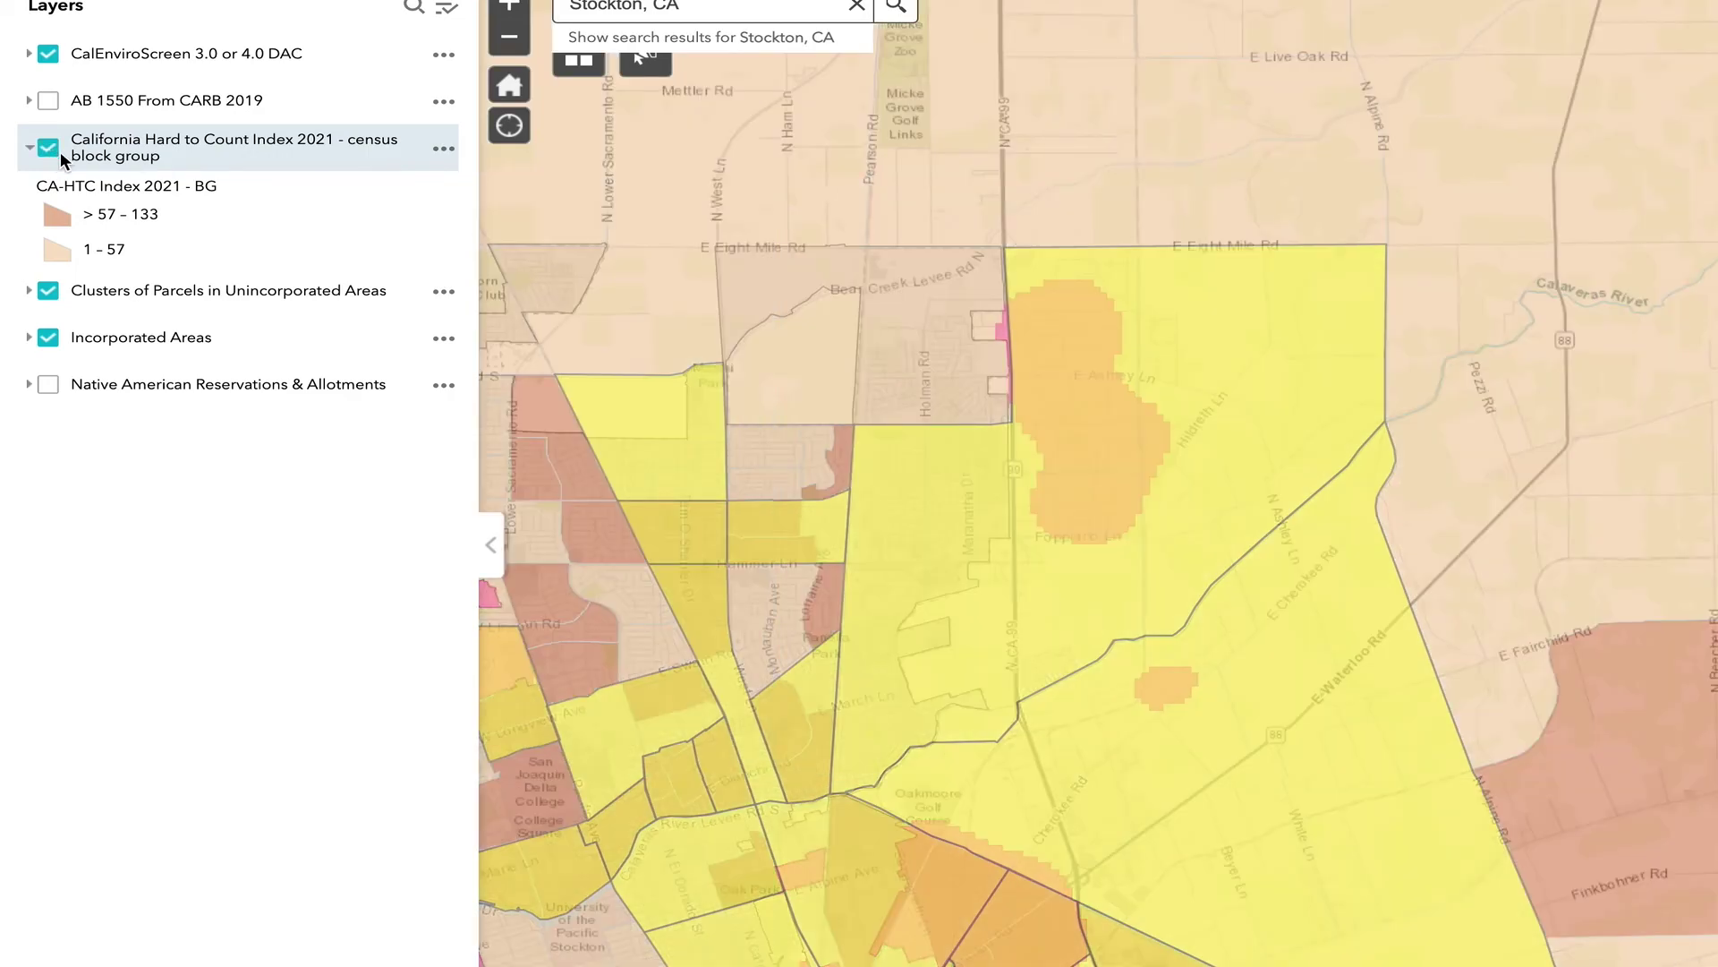
{"action": "left_click_drag", "start_coordinate": [736, 501], "coordinate": [776, 504]}
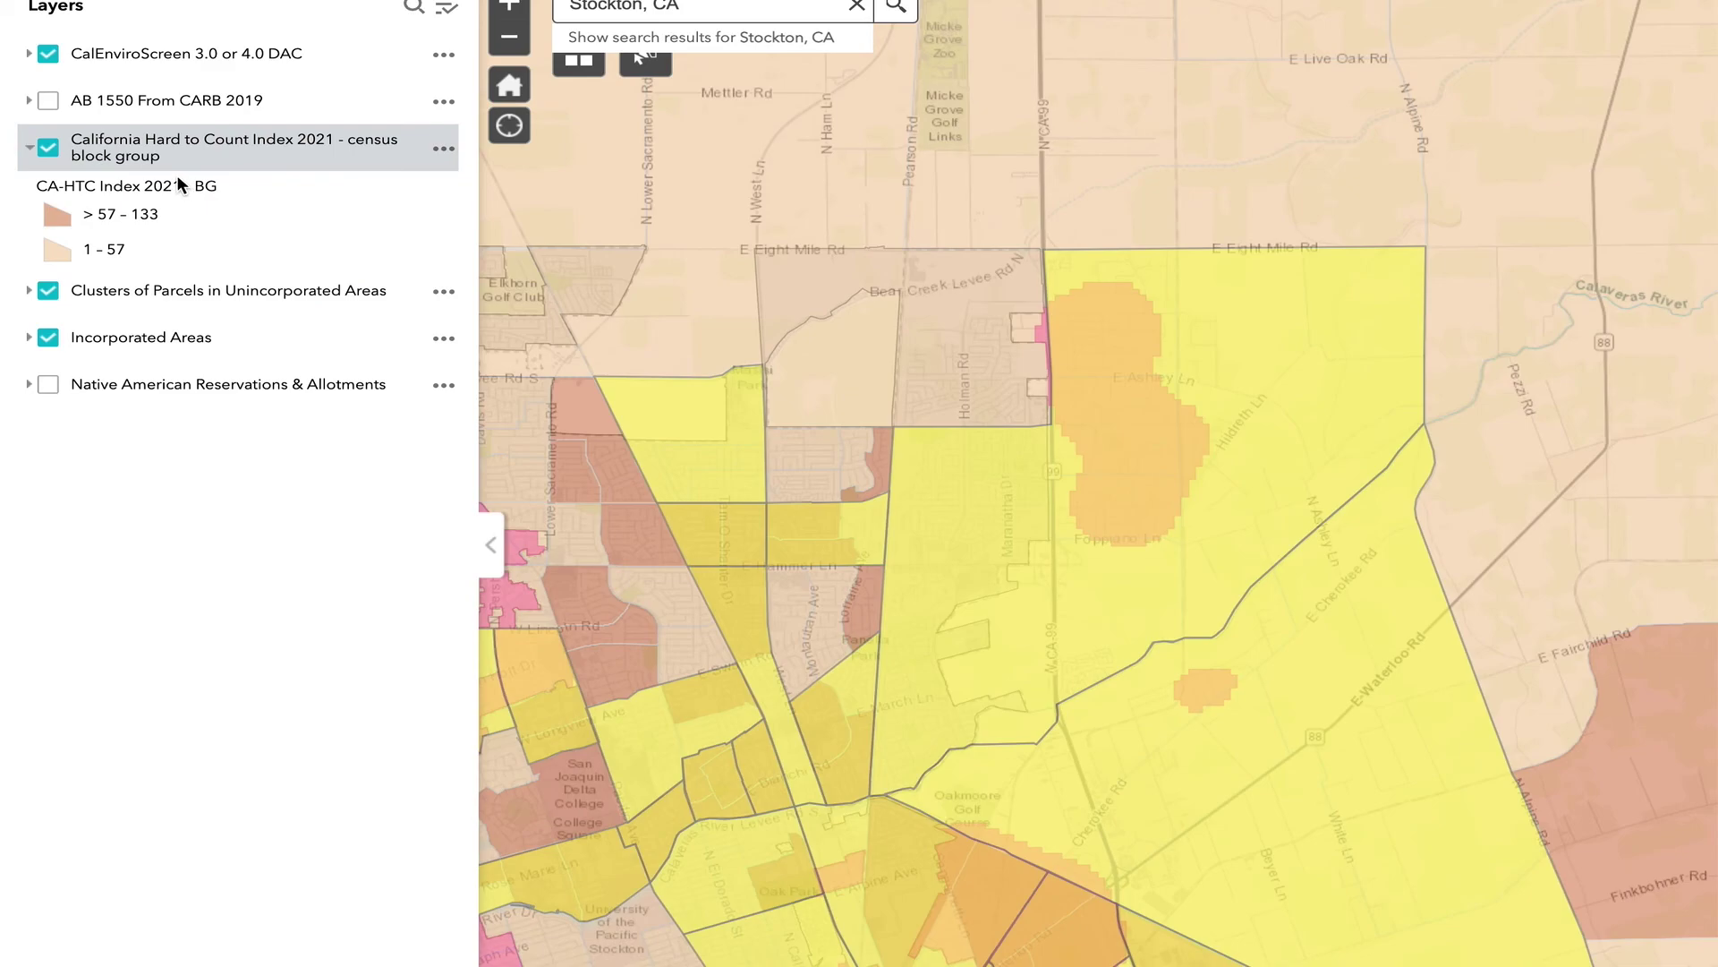
{"action": "left_click", "coordinate": [50, 54]}
{"action": "left_click_drag", "start_coordinate": [859, 532], "coordinate": [875, 529]}
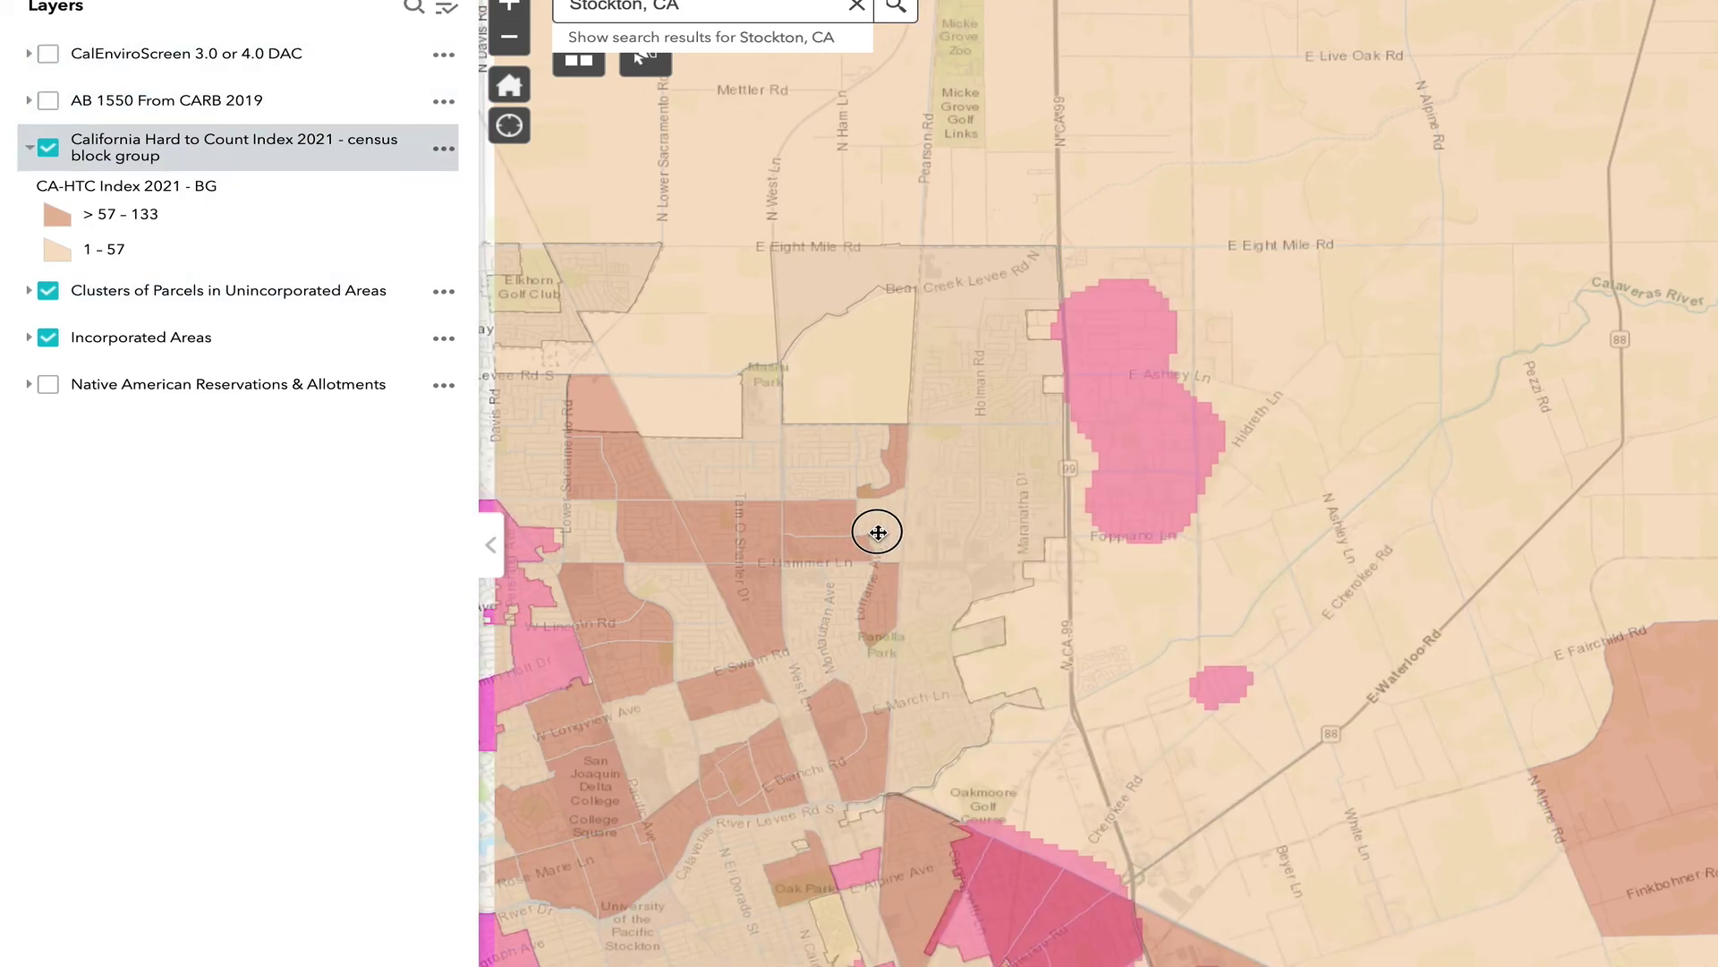